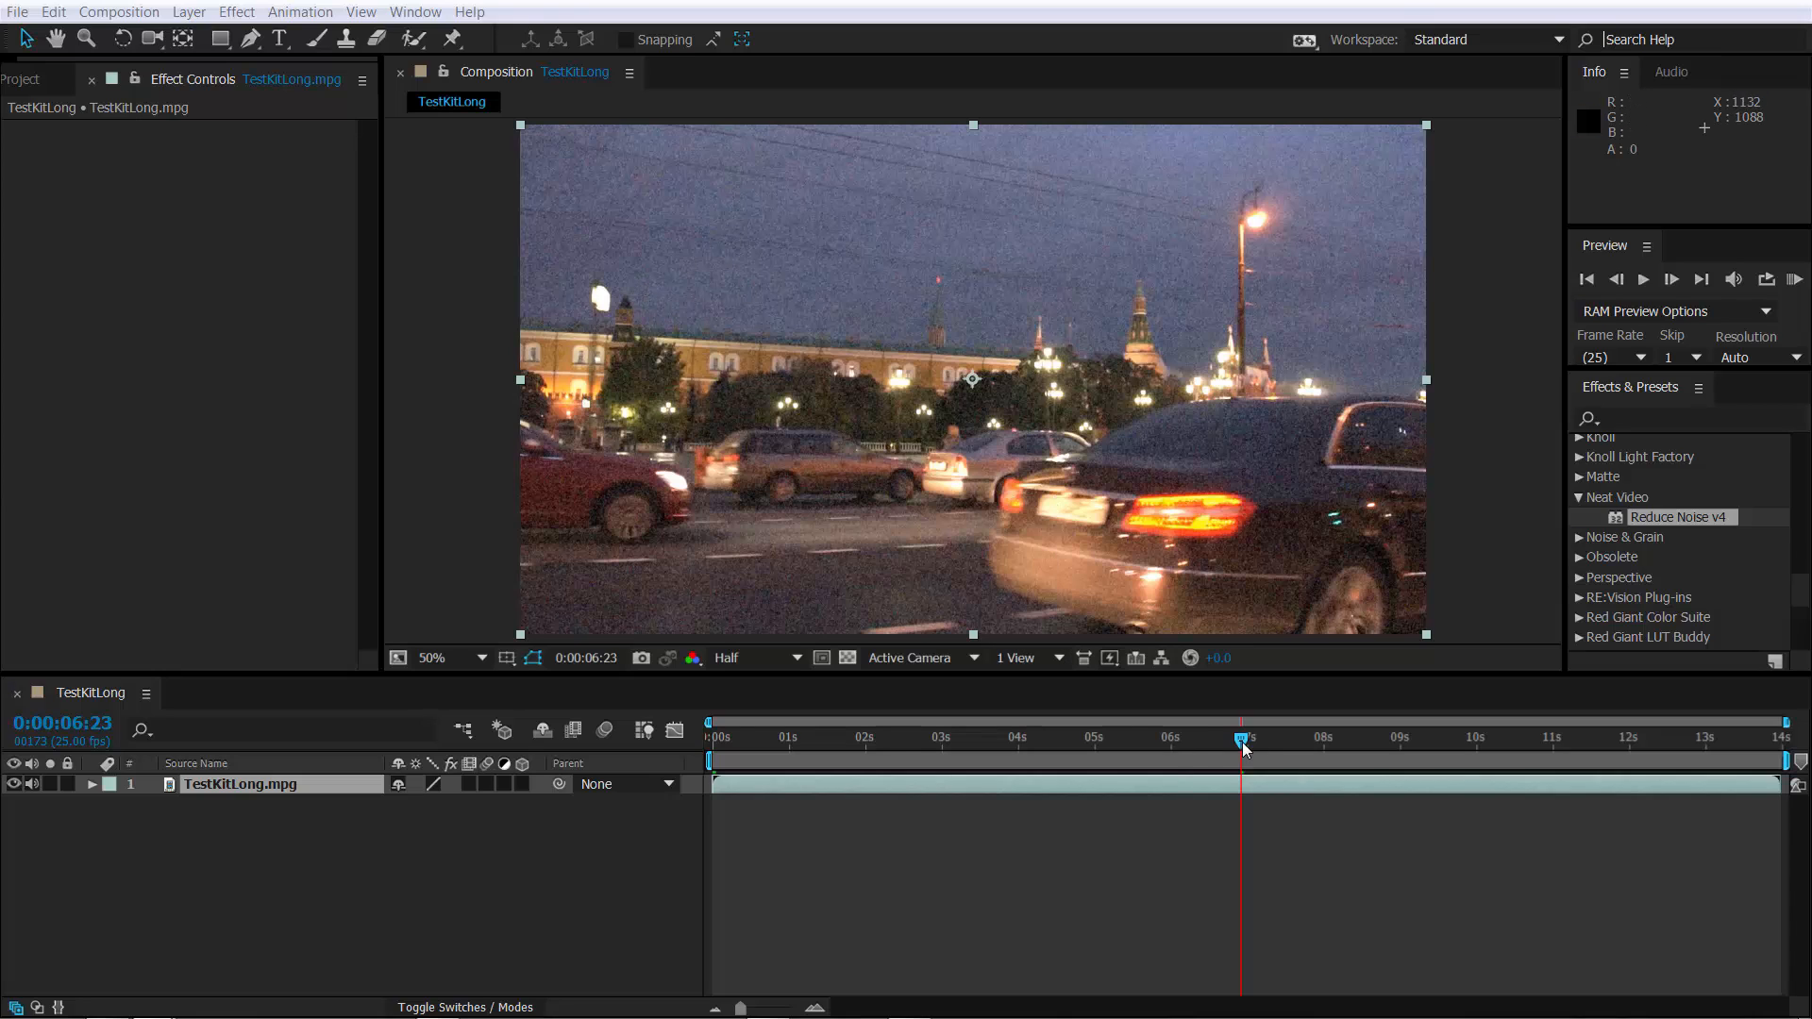
Move the current time to 0:00:07:03 and apply the Reduce Noise v4 effect to the TestKitLong.mpg layer
drag(1242, 742, 1258, 780)
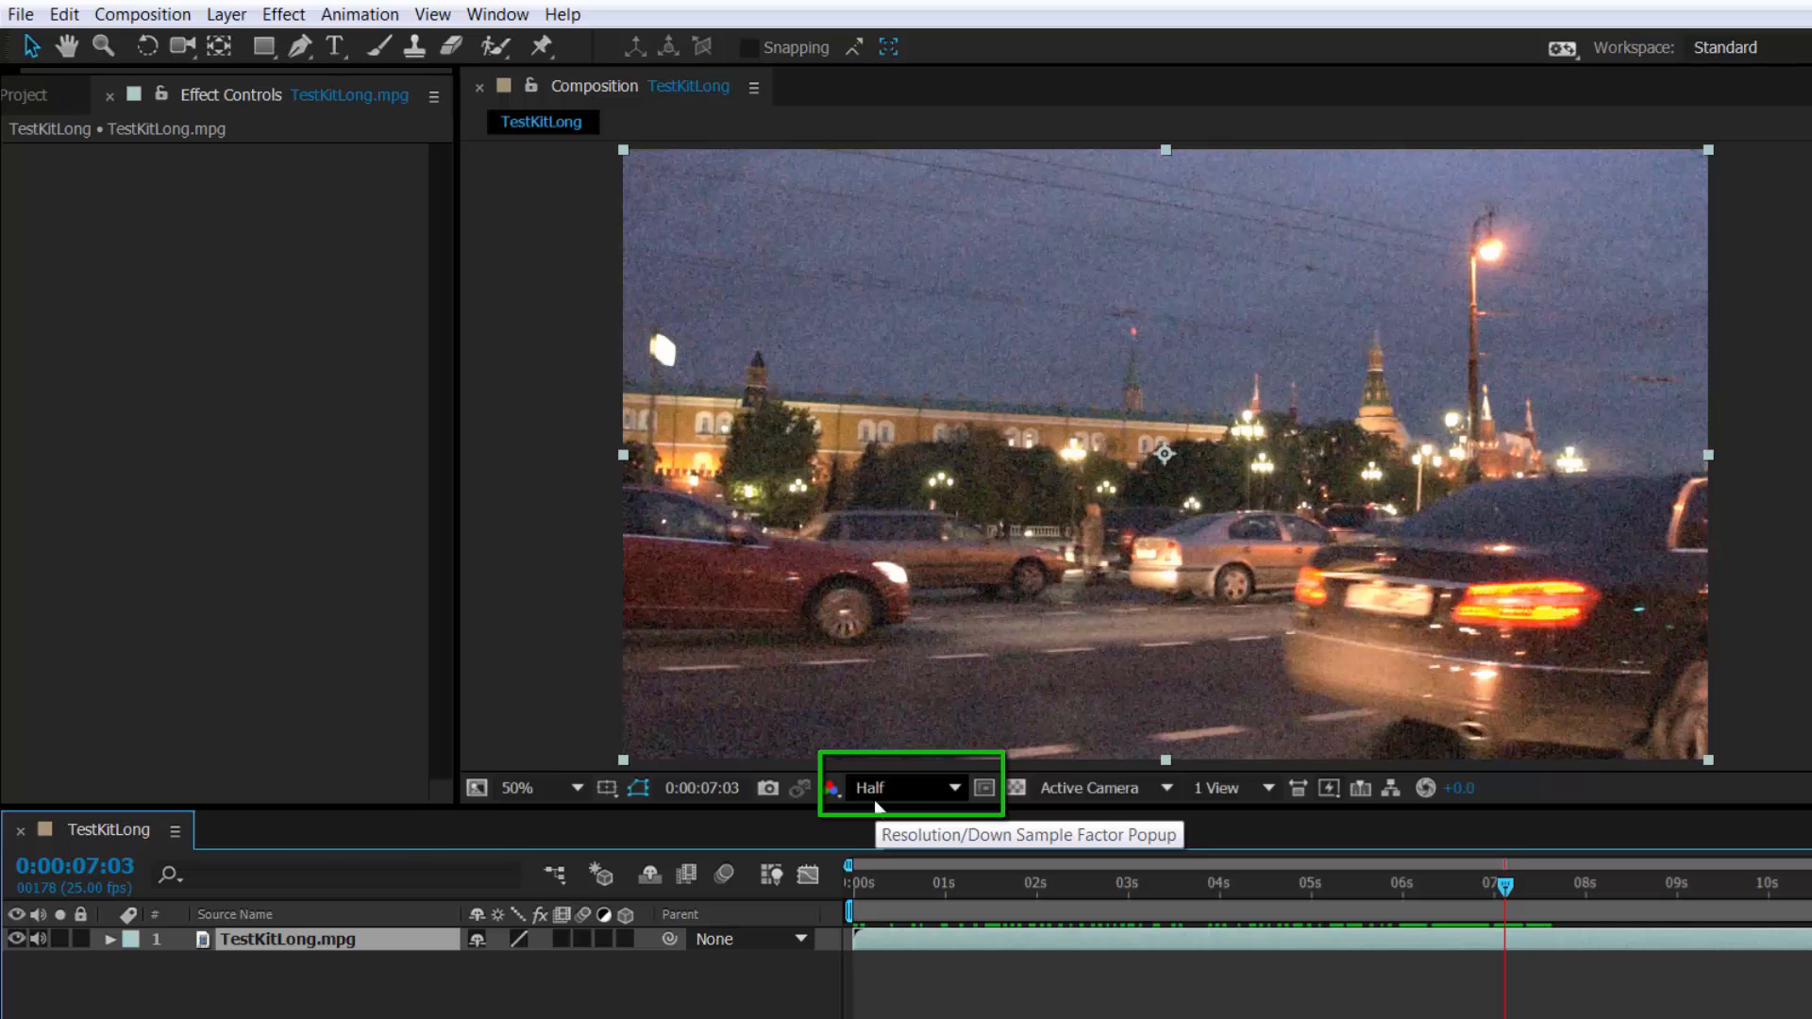
click(20, 84)
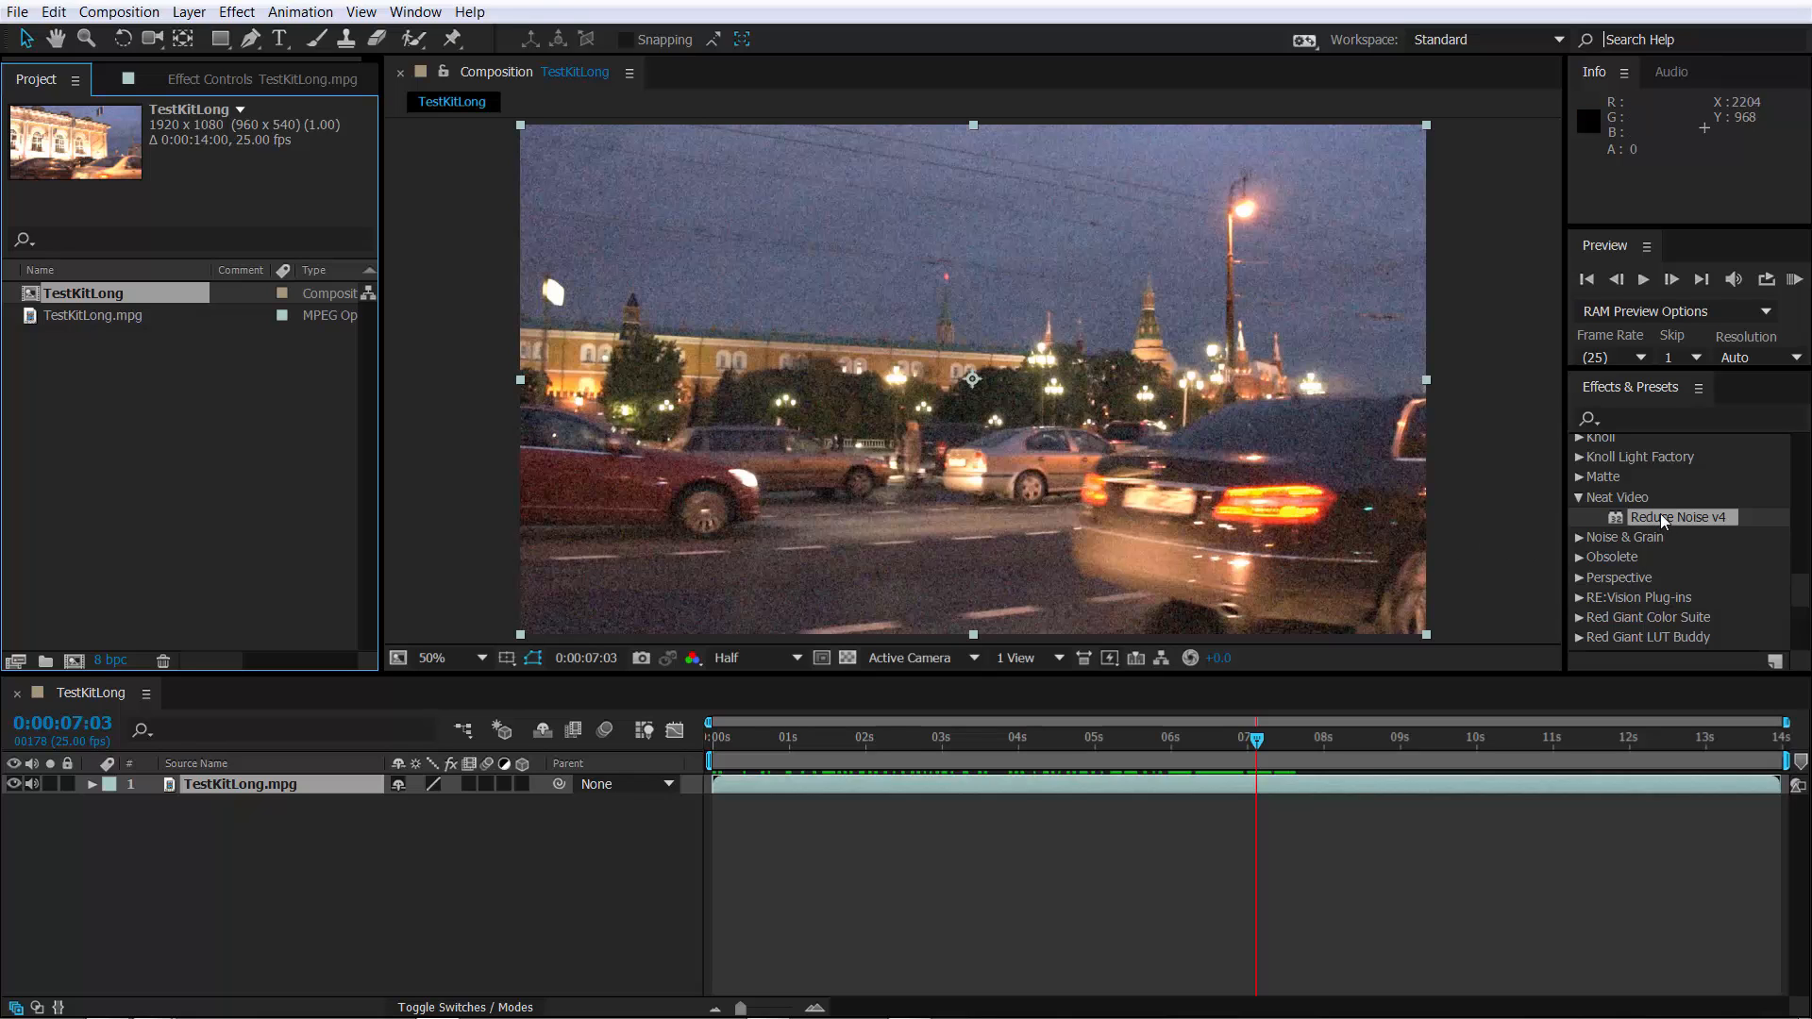
drag(1661, 513, 1379, 787)
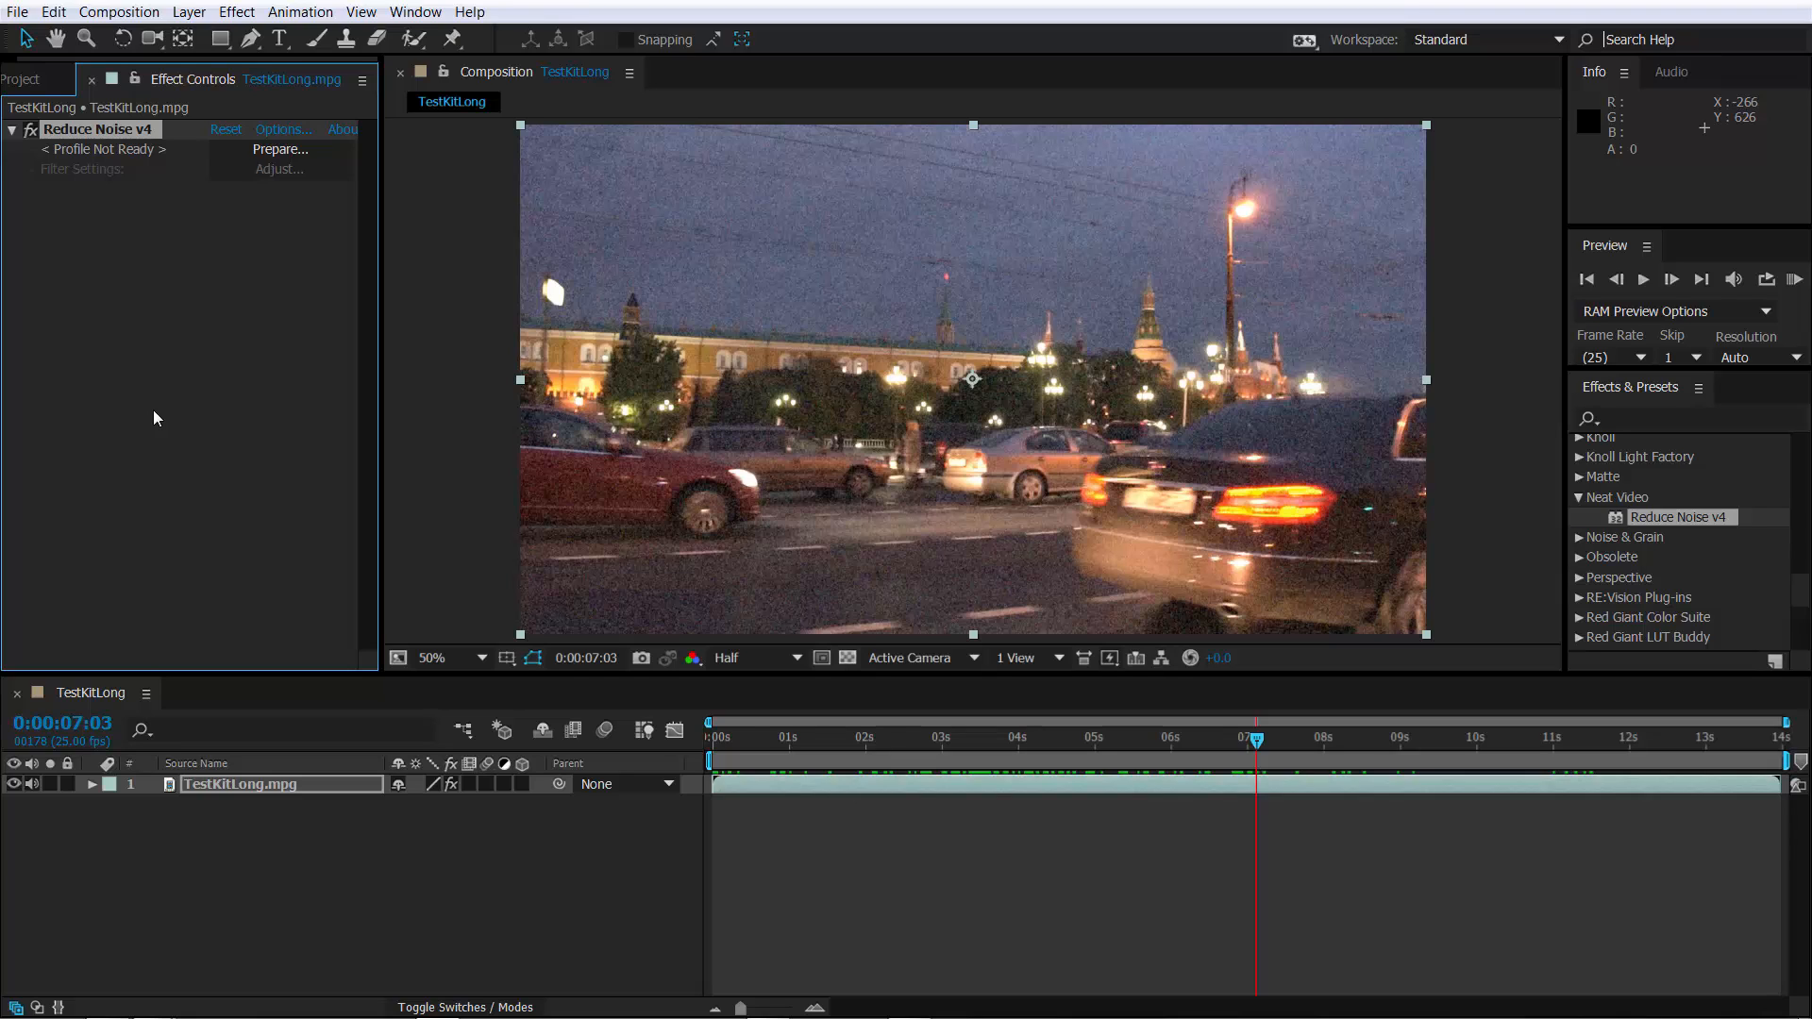
Set the composition preview resolution to Full and open the noise profile preparation window of Reduce Noise v4
click(269, 151)
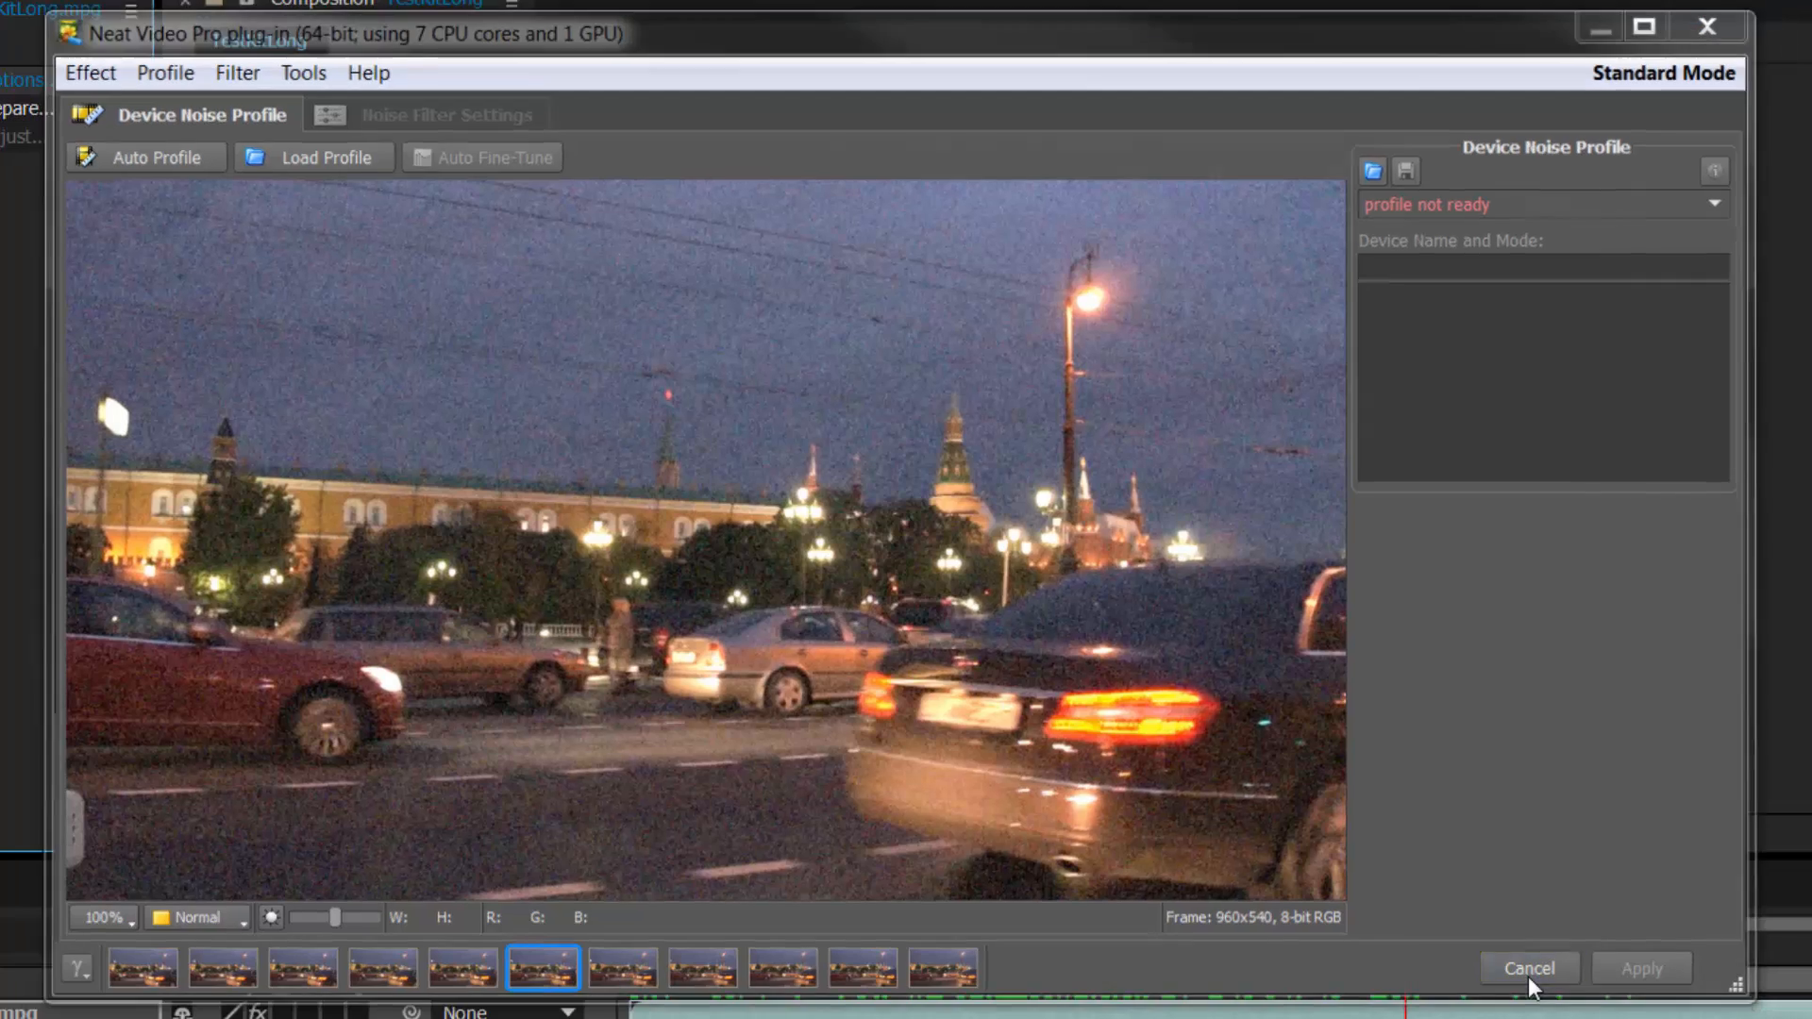
click(1530, 973)
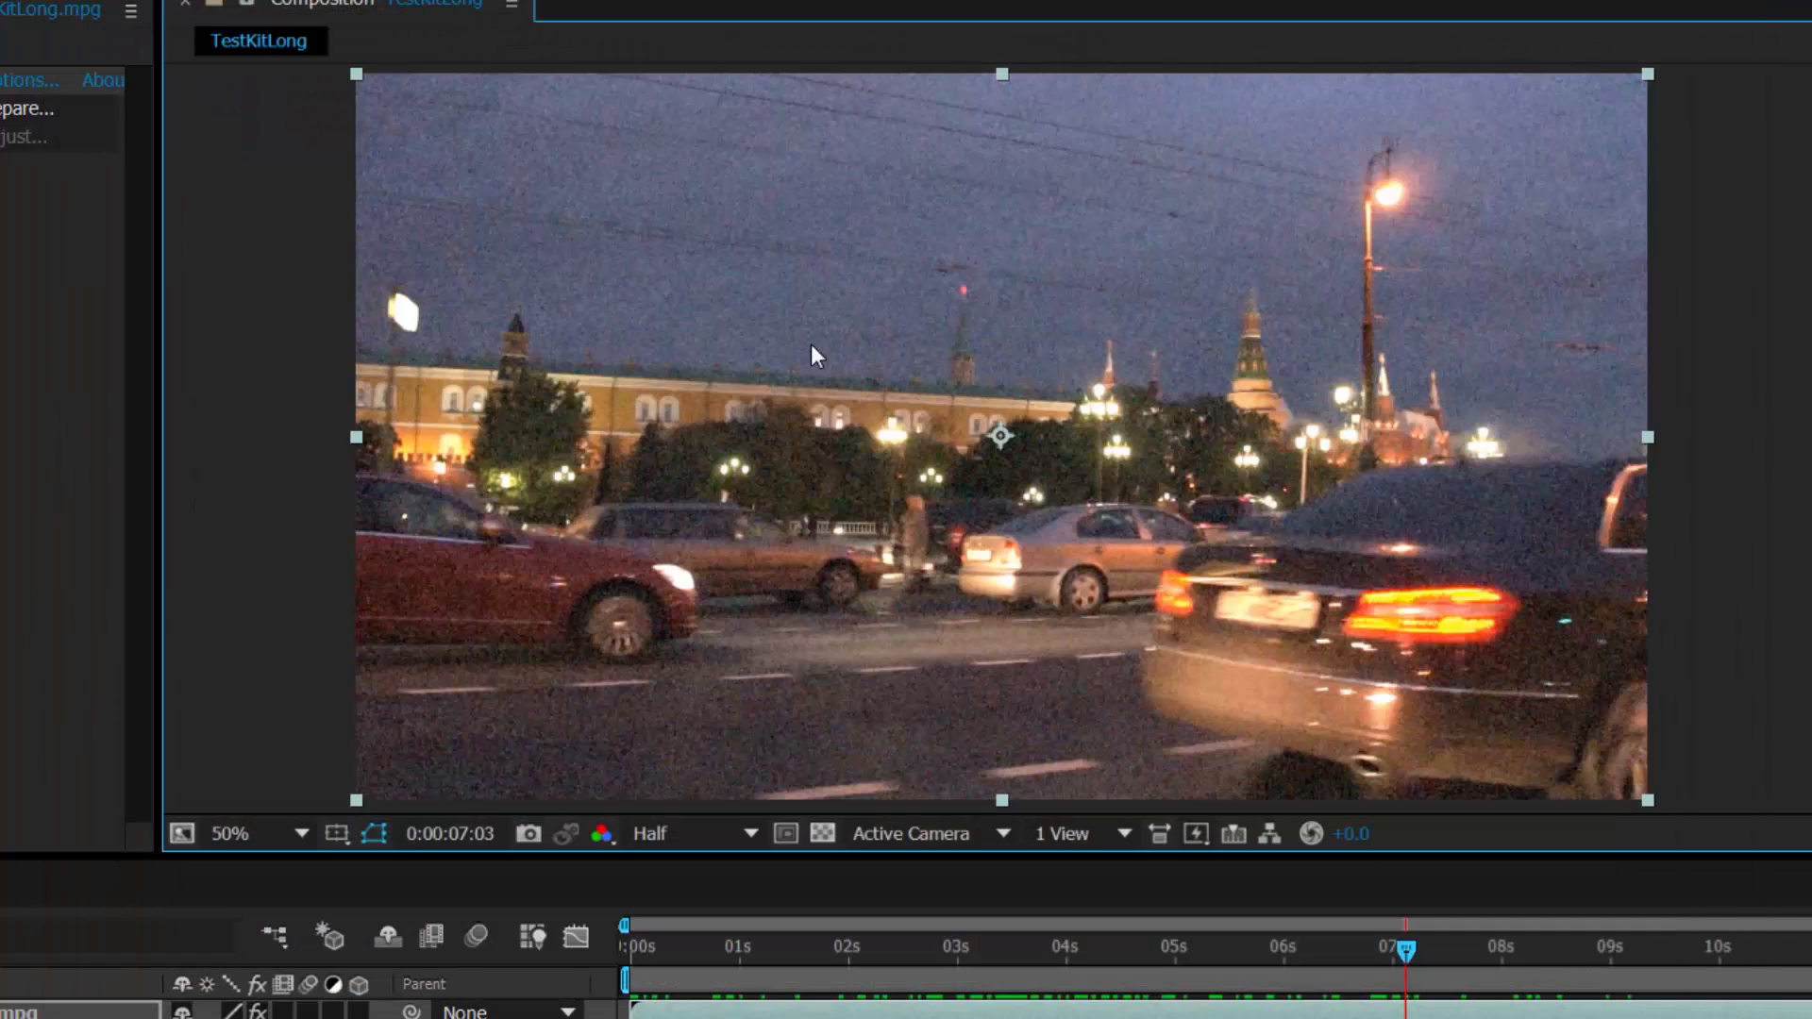
click(756, 838)
click(705, 910)
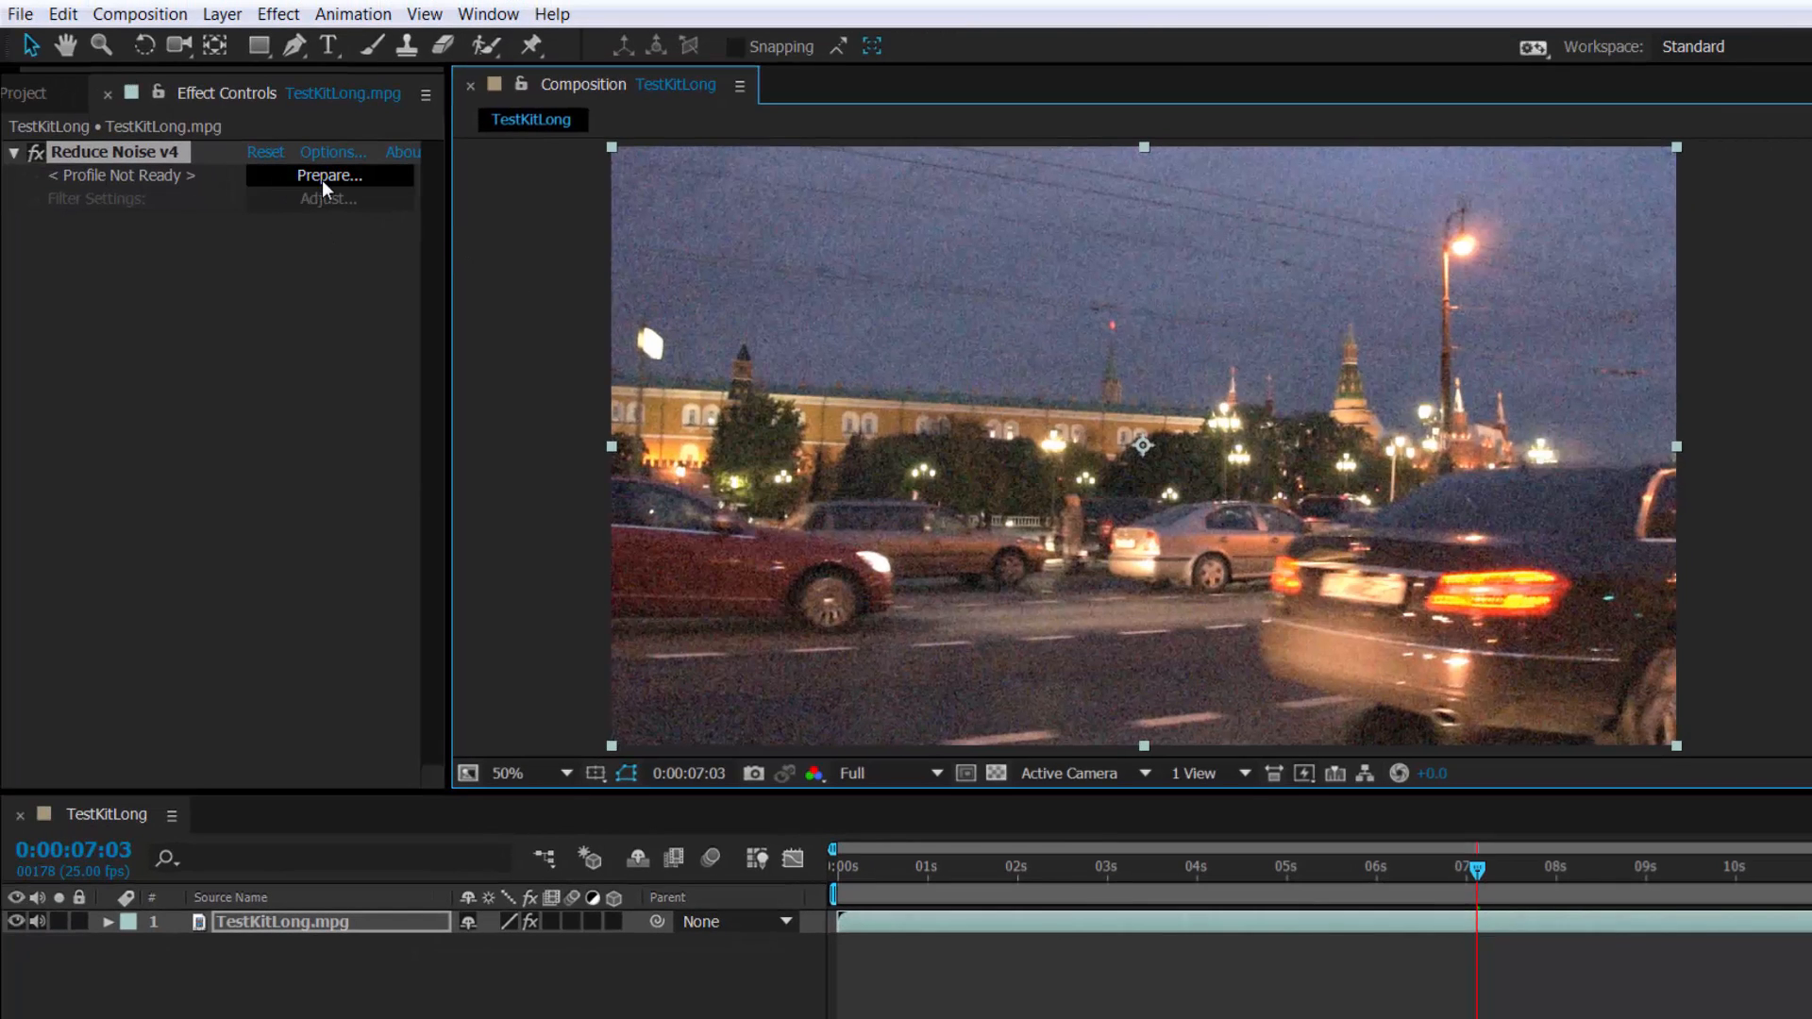
click(320, 177)
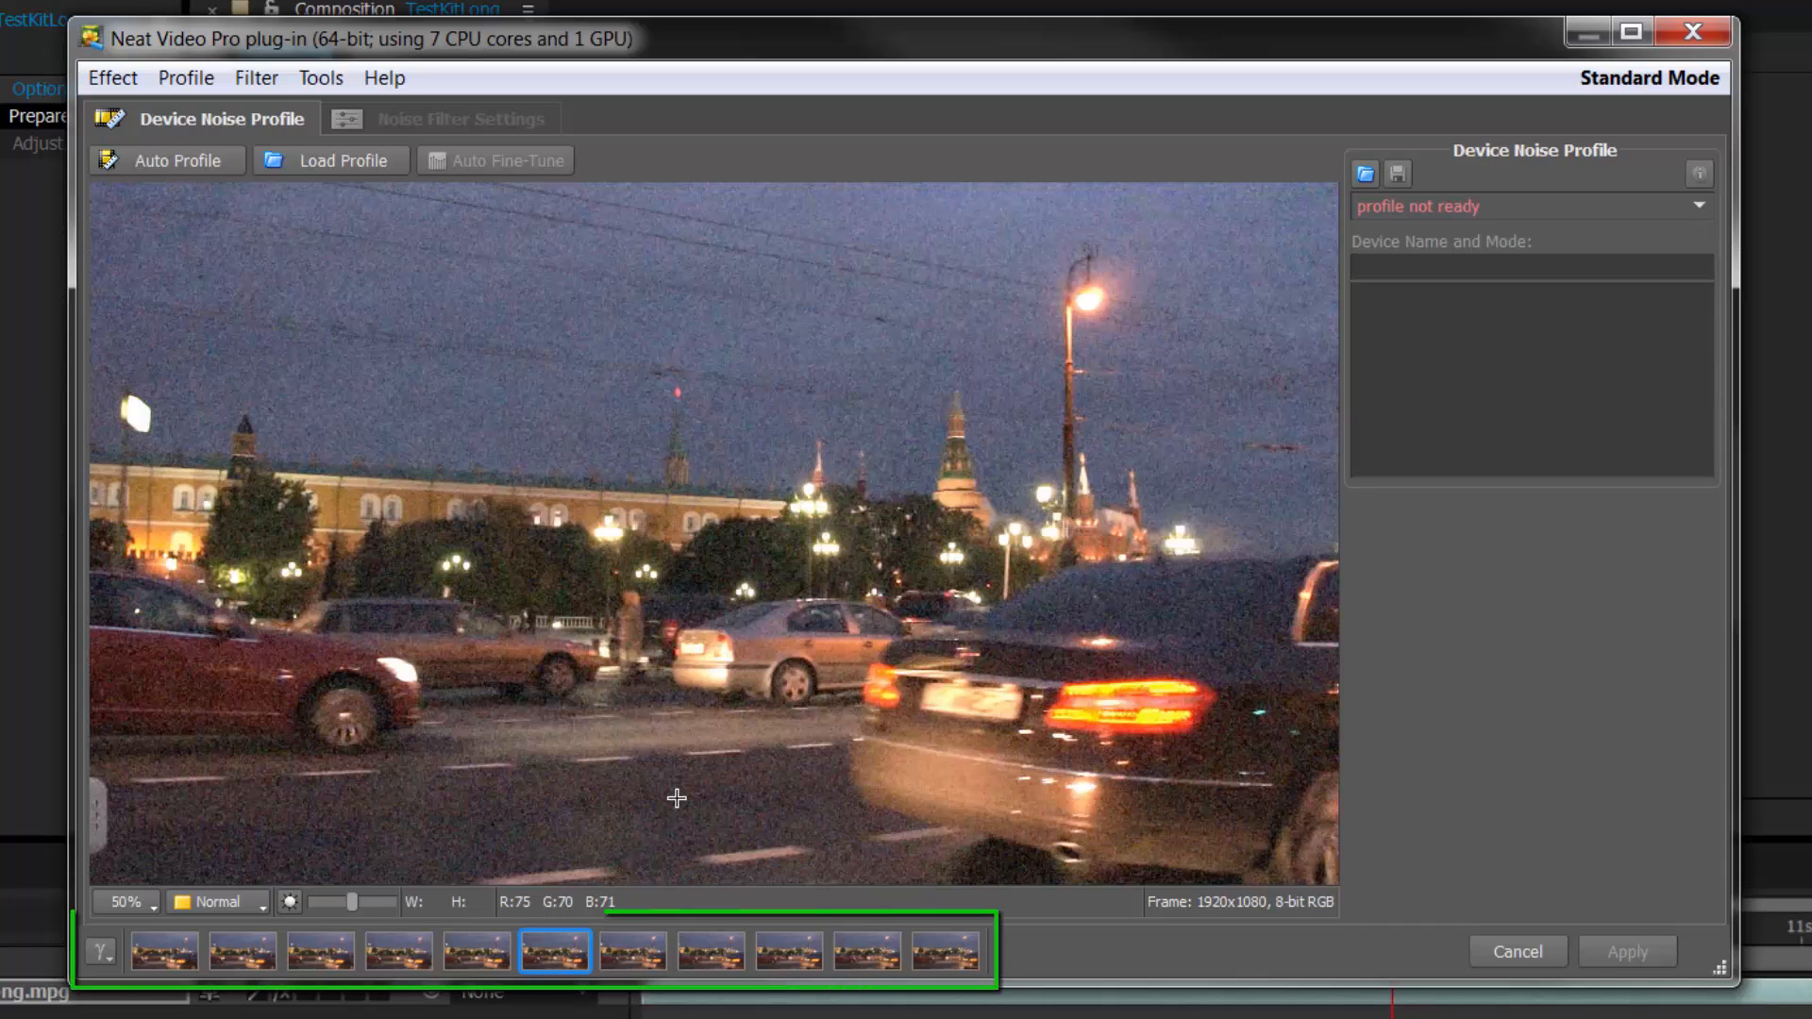
View individual frames from across the frame strip to look for one with a flat, featureless area
click(223, 955)
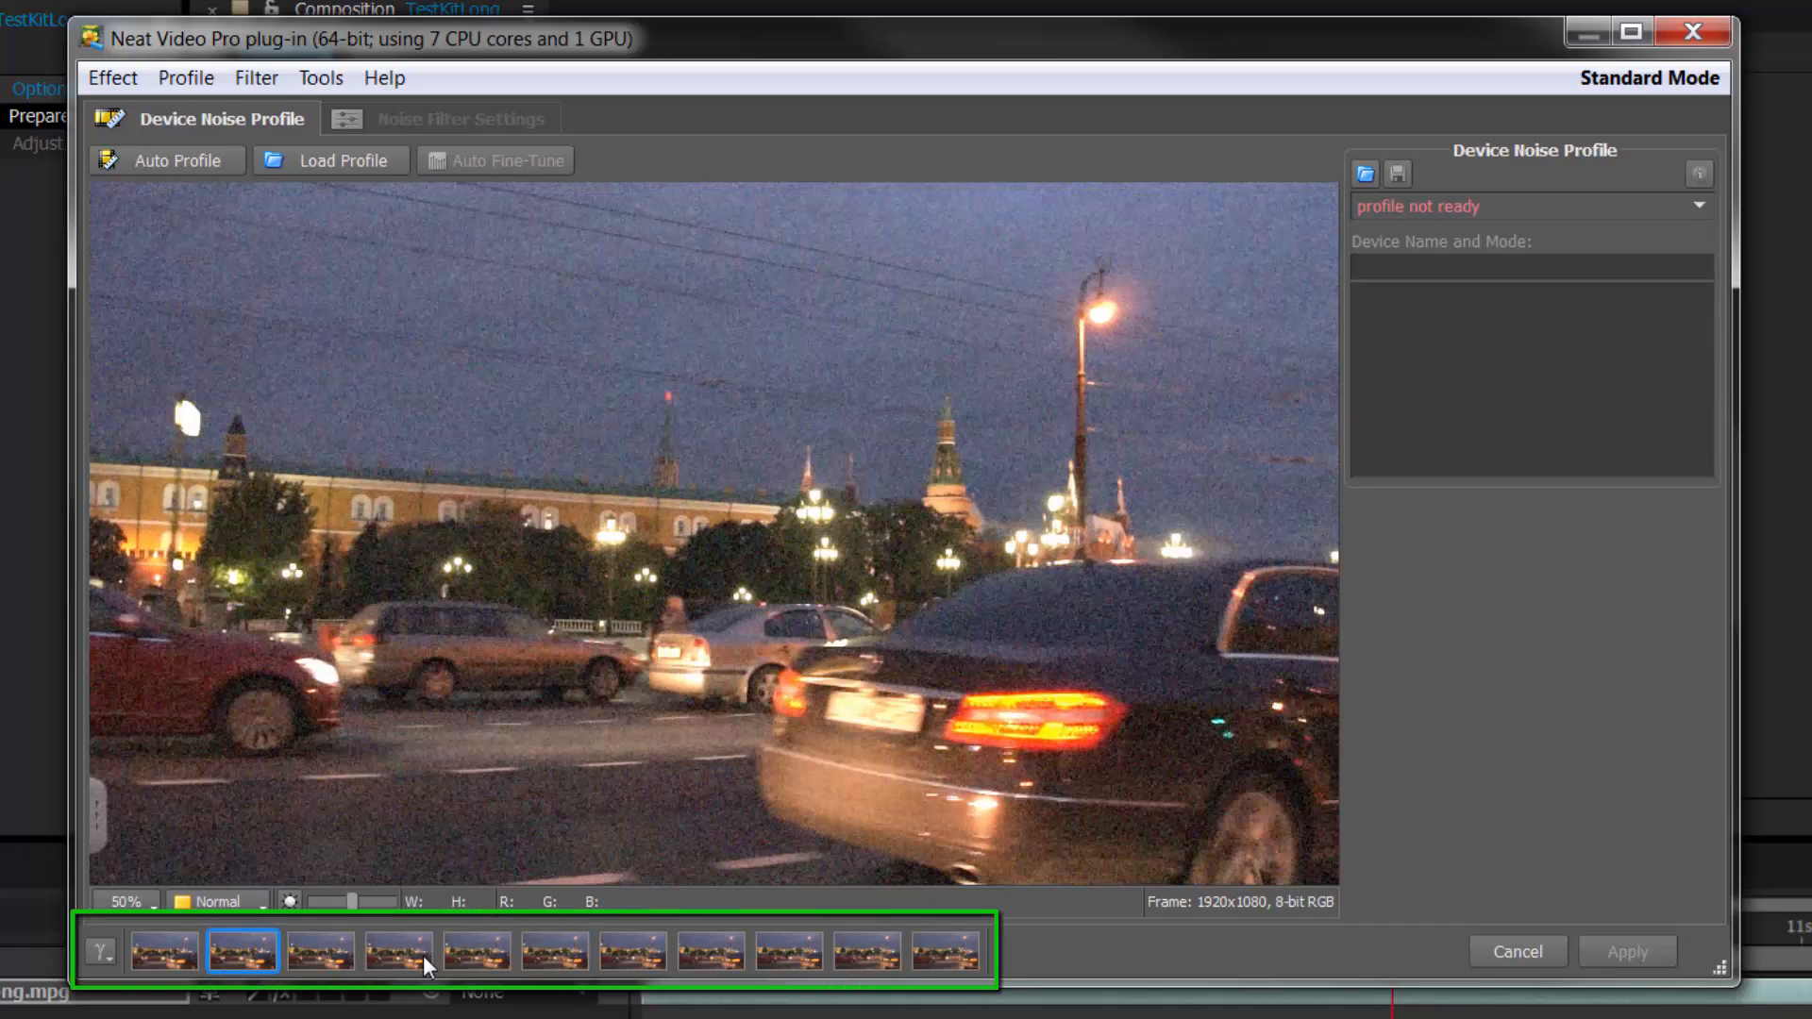
click(408, 954)
click(570, 954)
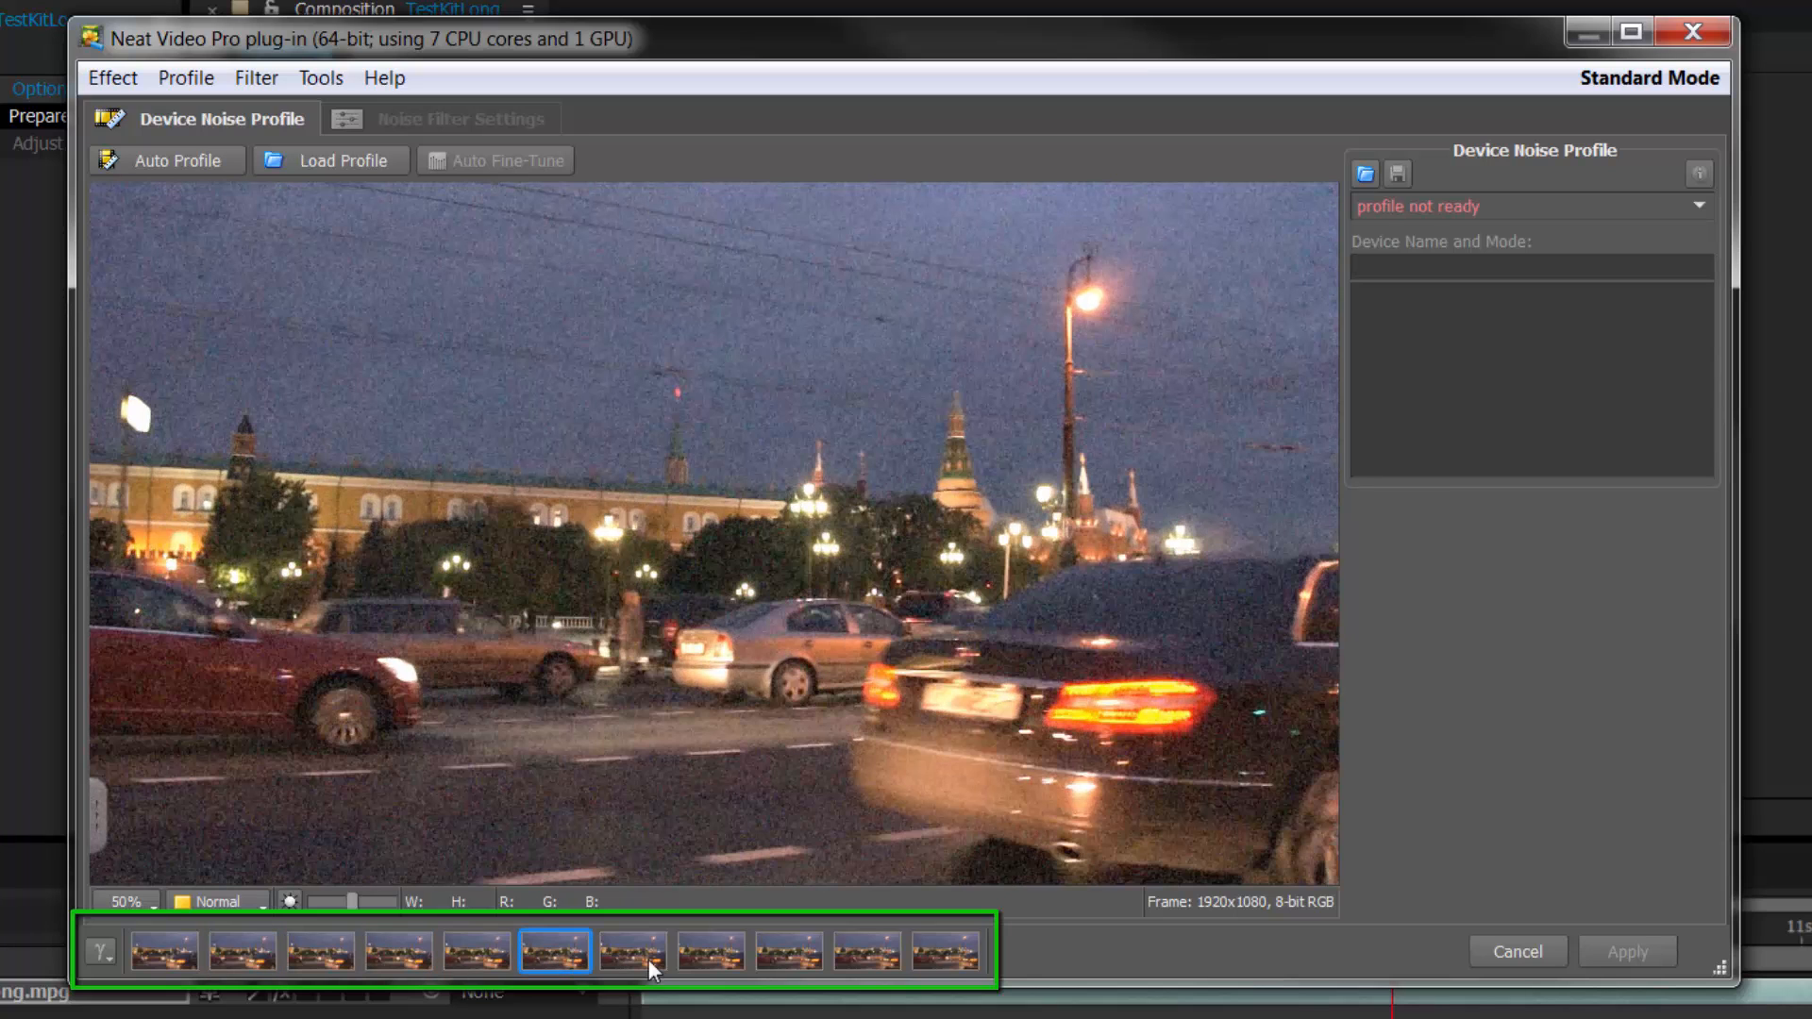
click(651, 956)
click(778, 953)
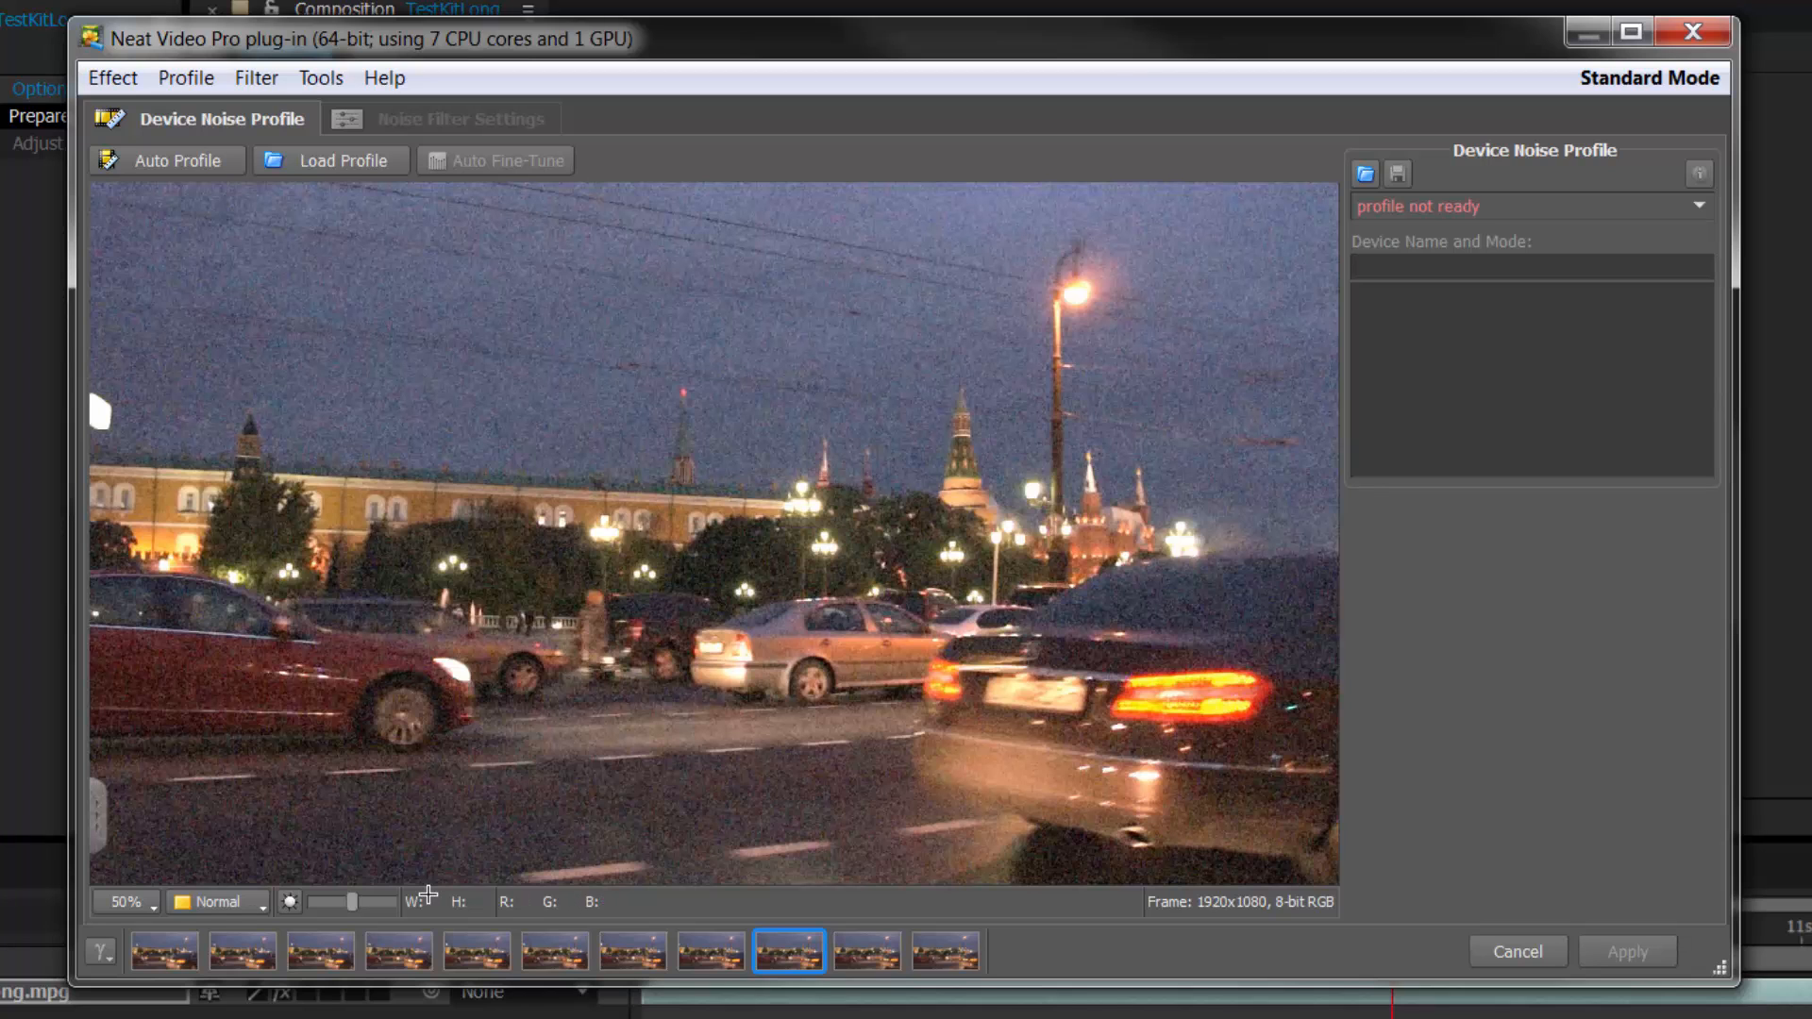
click(396, 946)
click(334, 953)
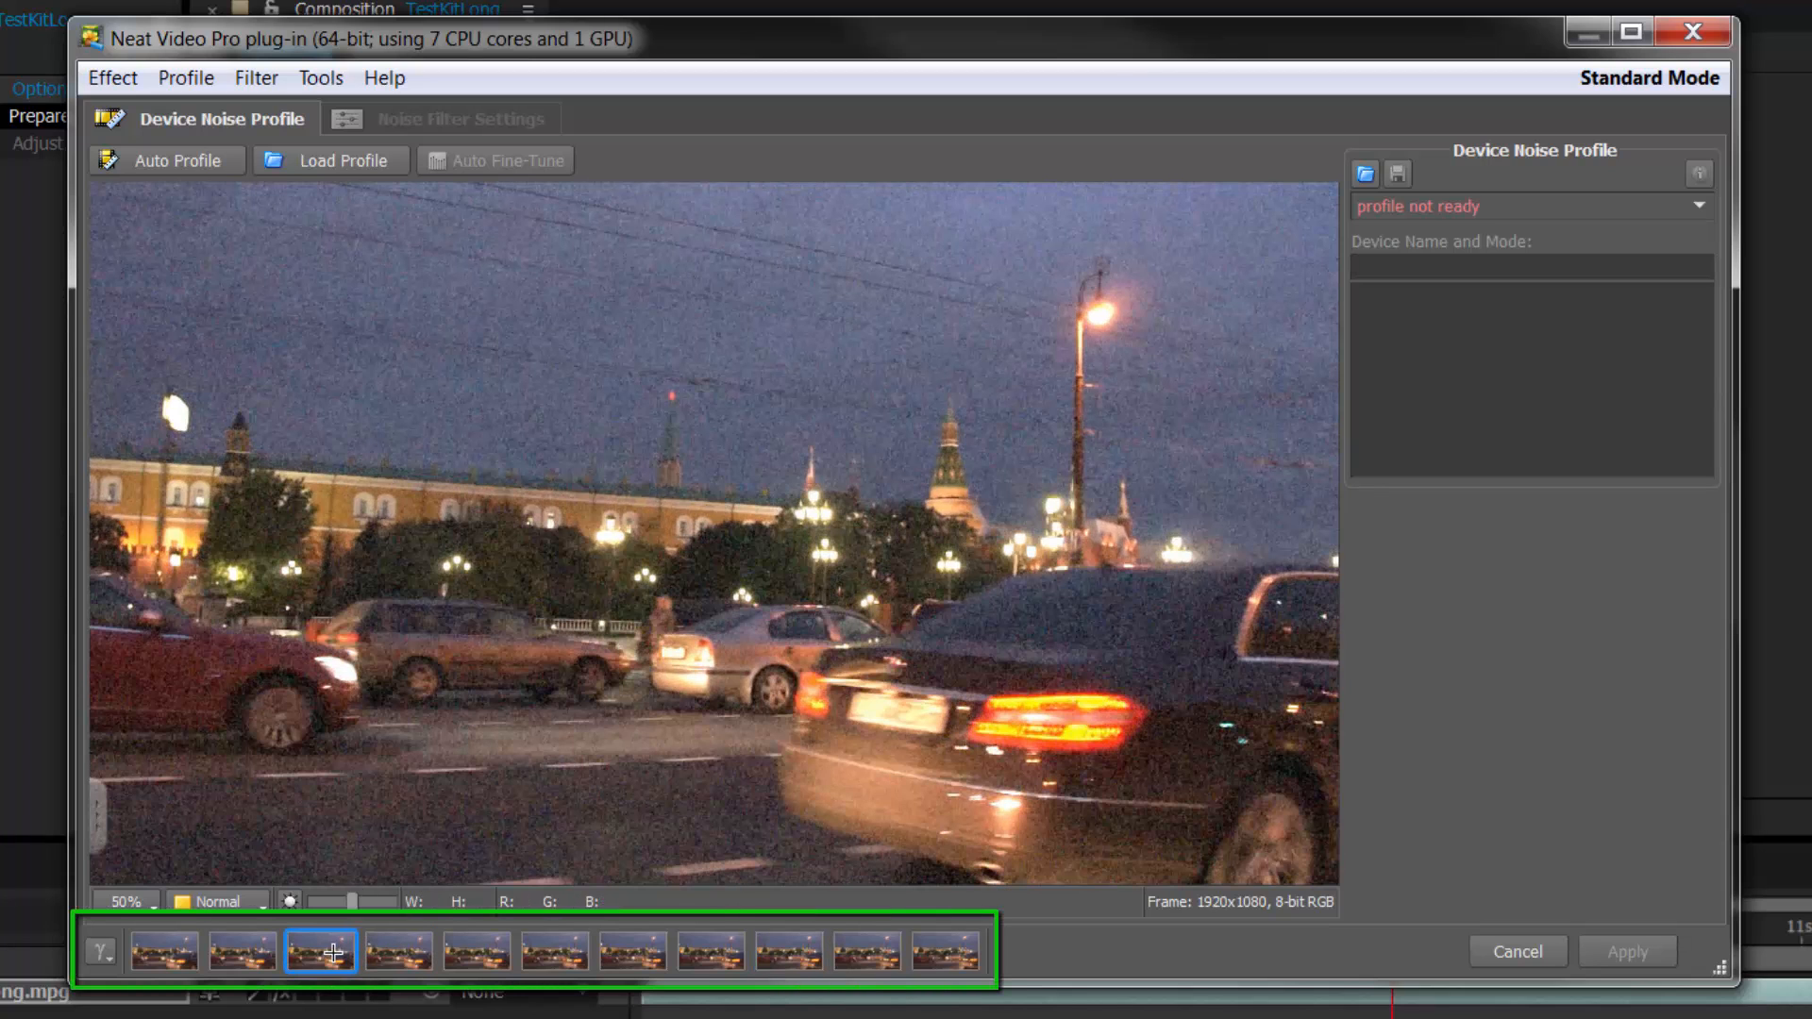
click(471, 949)
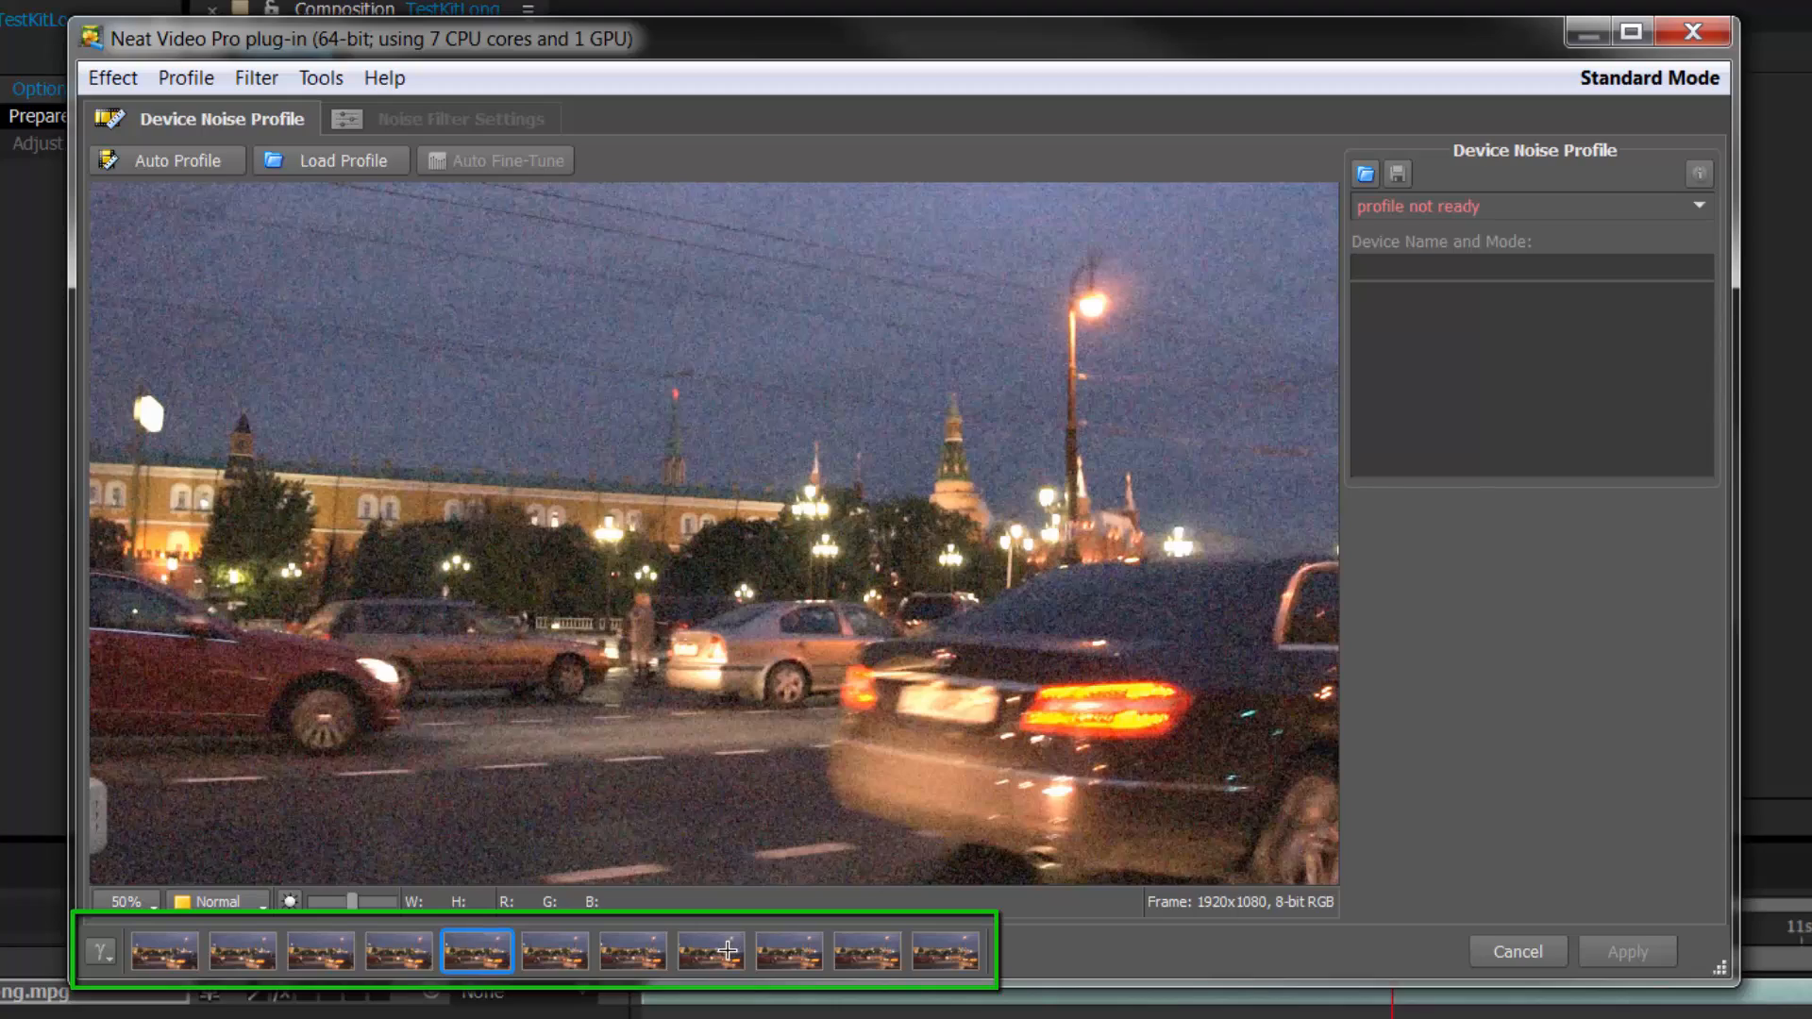
click(724, 952)
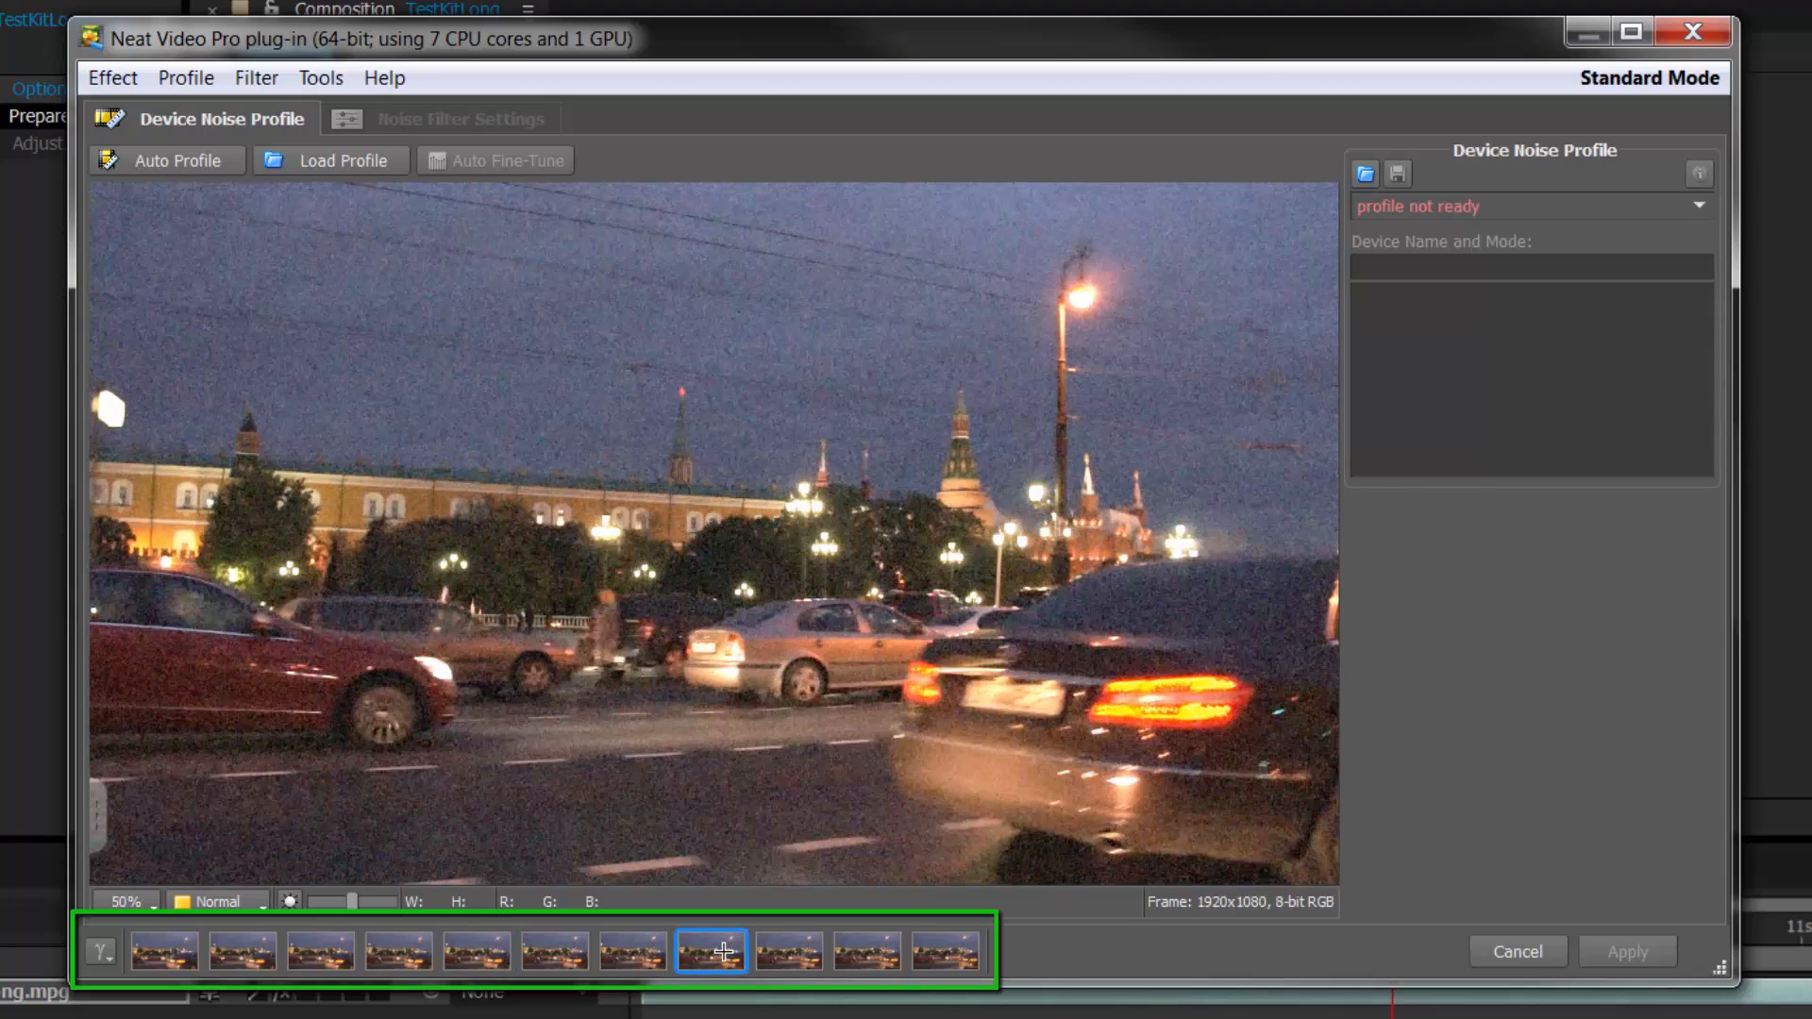
Run back and forth through the whole frame strip to compare the frames as candidates for noise profiling
scroll(724, 951, down, 2)
scroll(726, 952, up, 6)
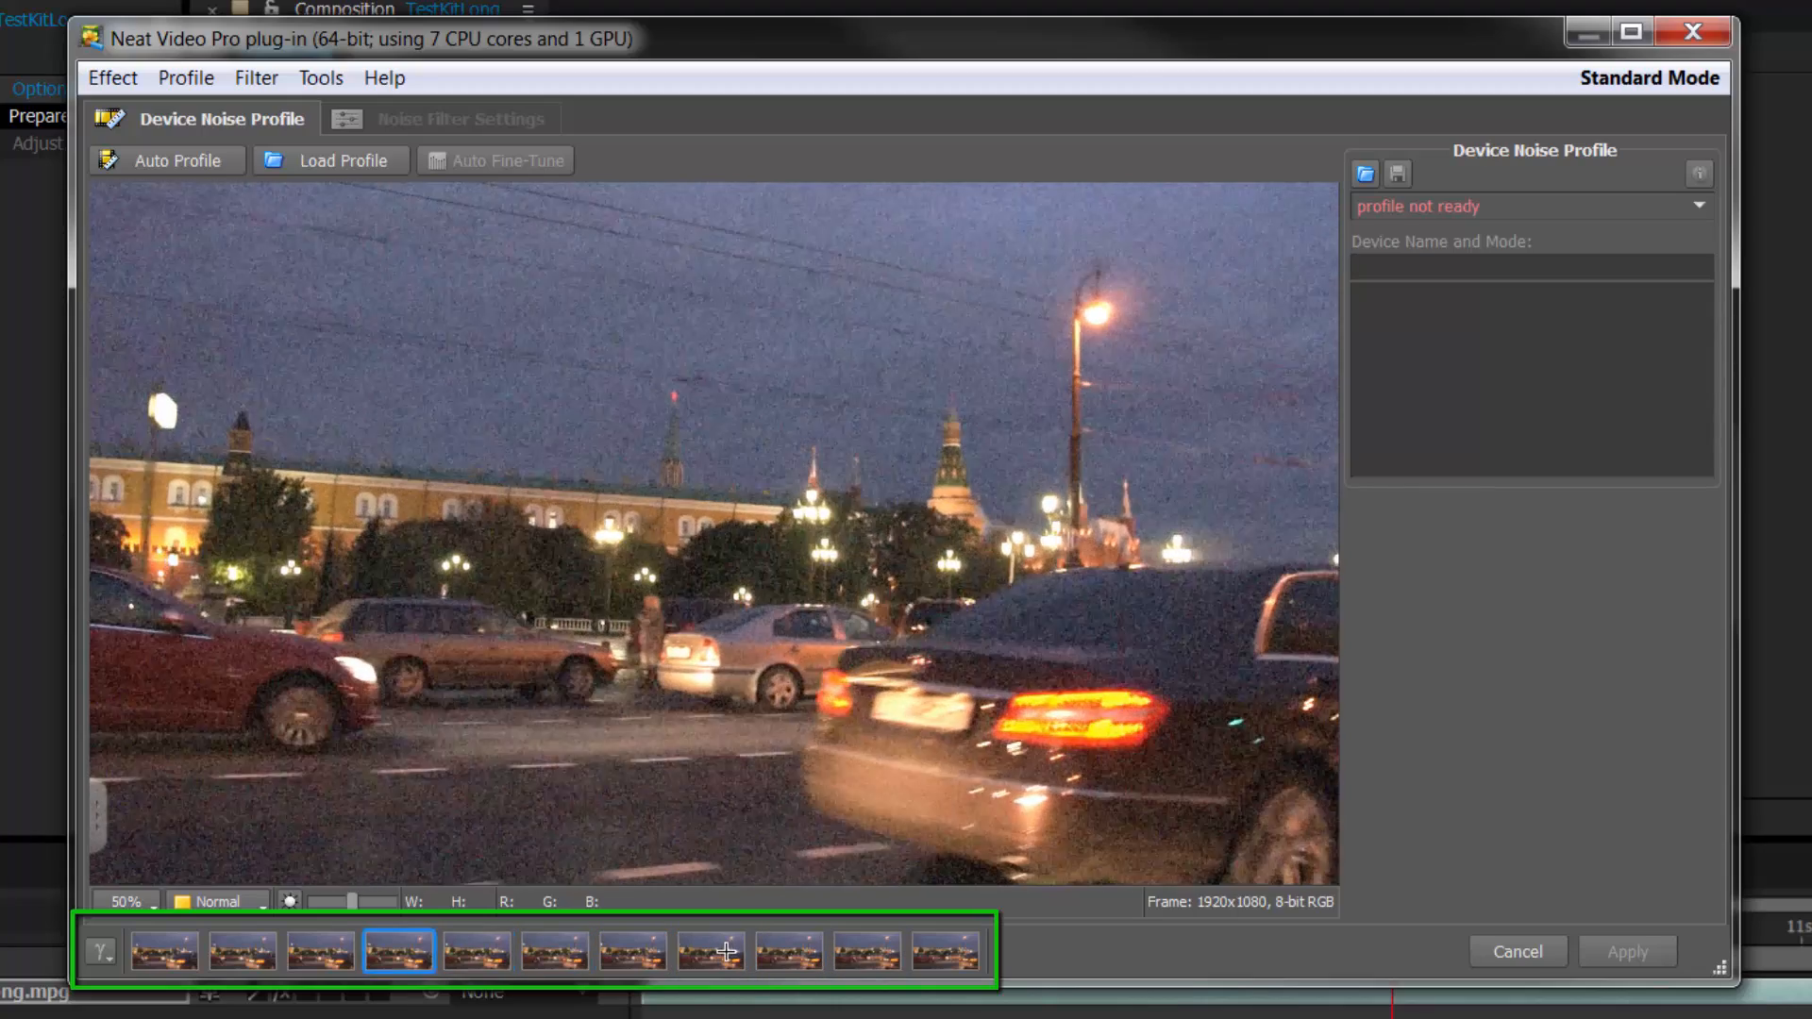
scroll(726, 951, up, 1)
scroll(725, 951, down, 5)
scroll(725, 951, up, 7)
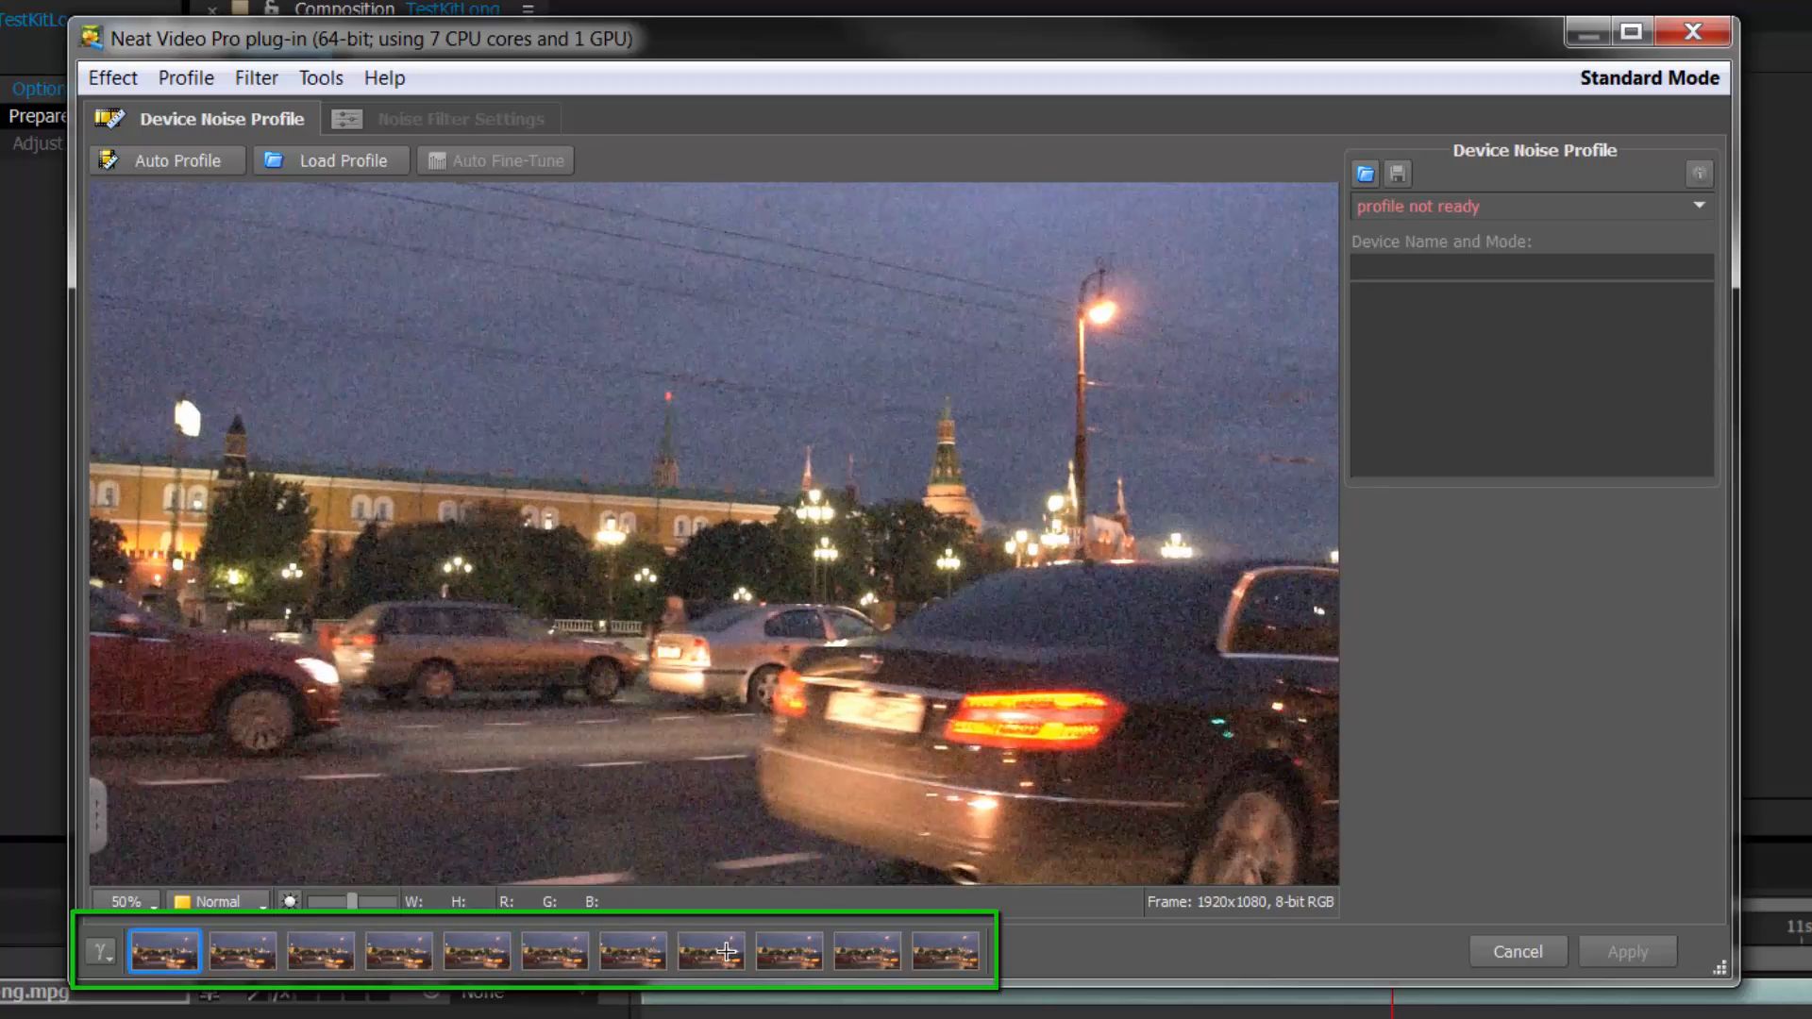
scroll(726, 951, down, 10)
scroll(725, 951, up, 5)
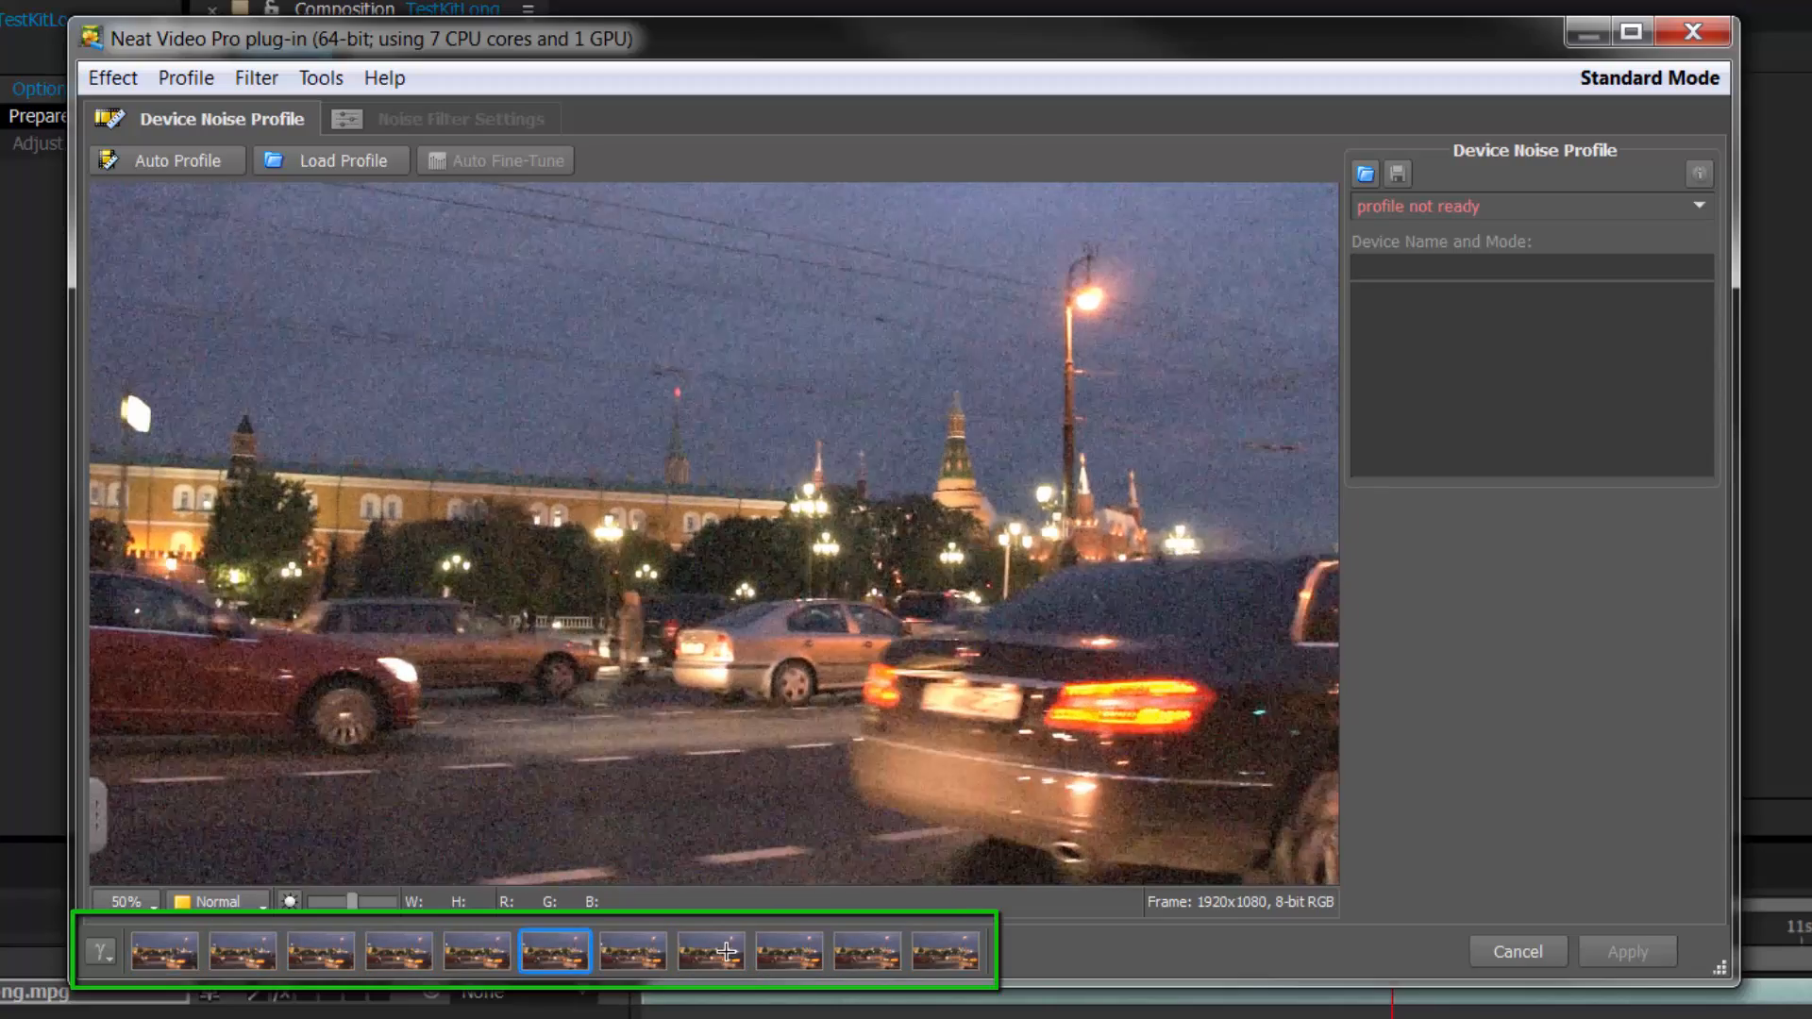
scroll(726, 951, up, 5)
scroll(726, 951, down, 3)
scroll(725, 951, up, 1)
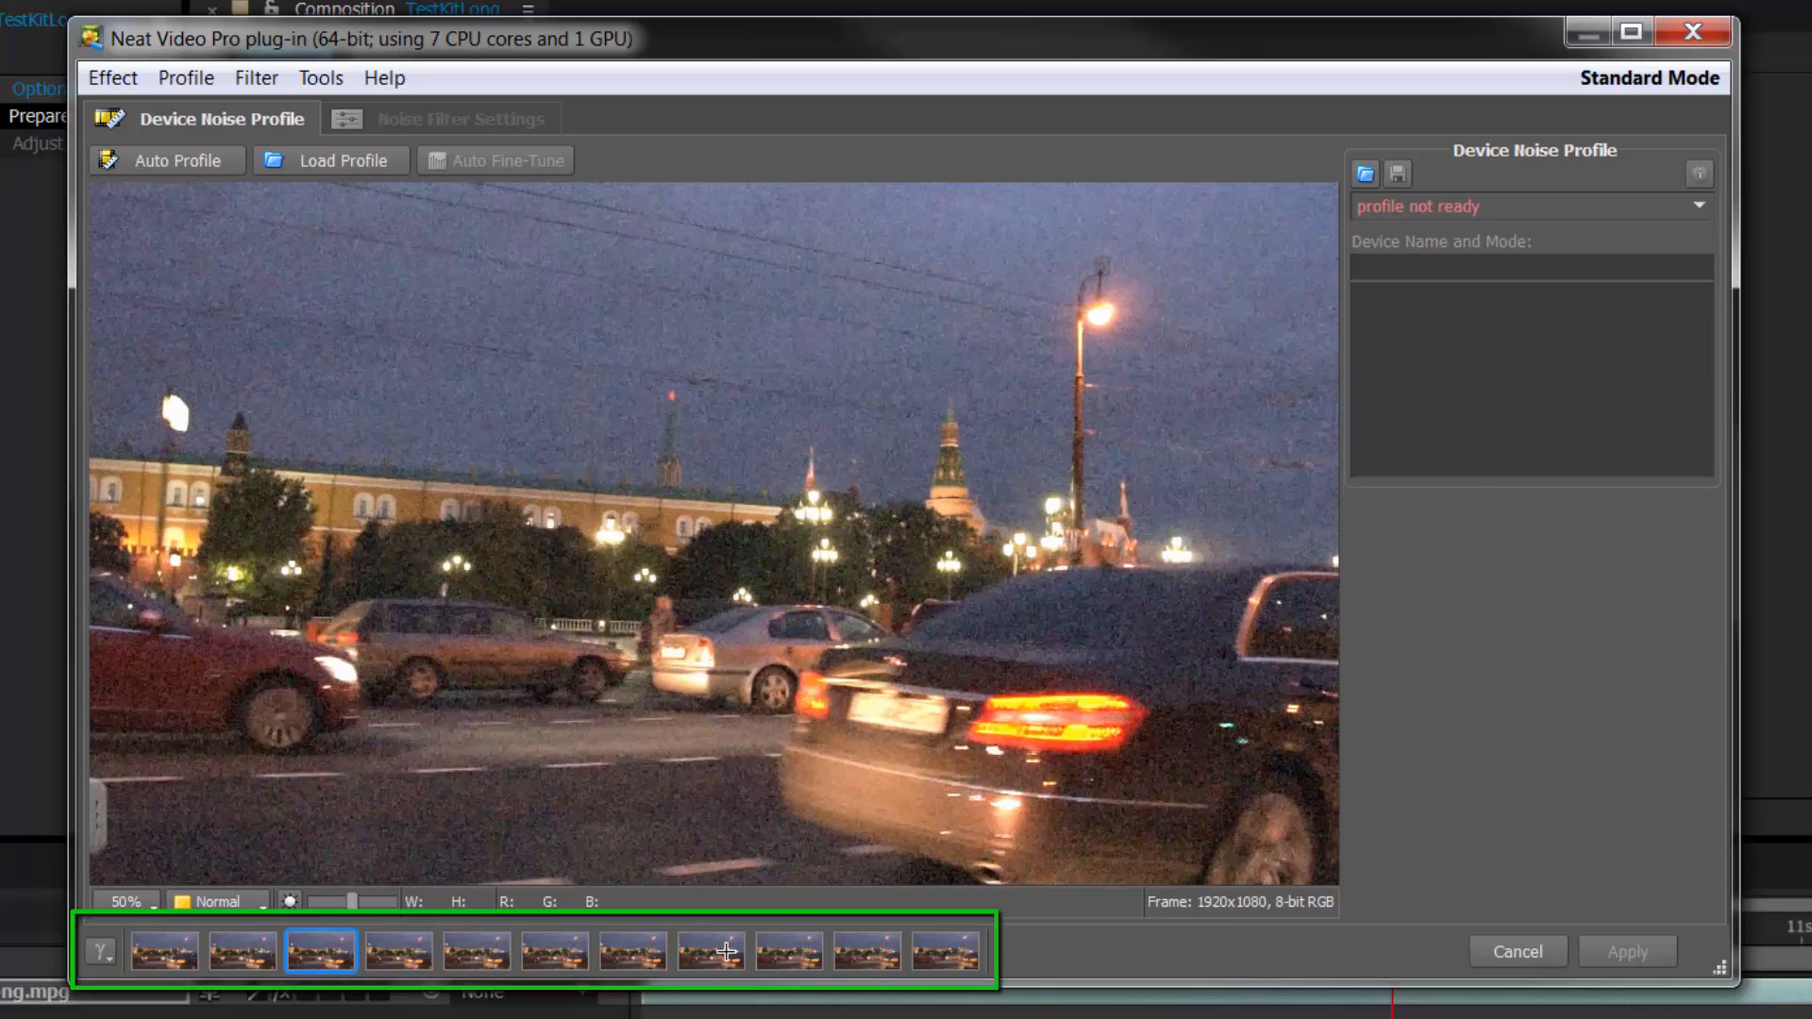
scroll(726, 951, down, 2)
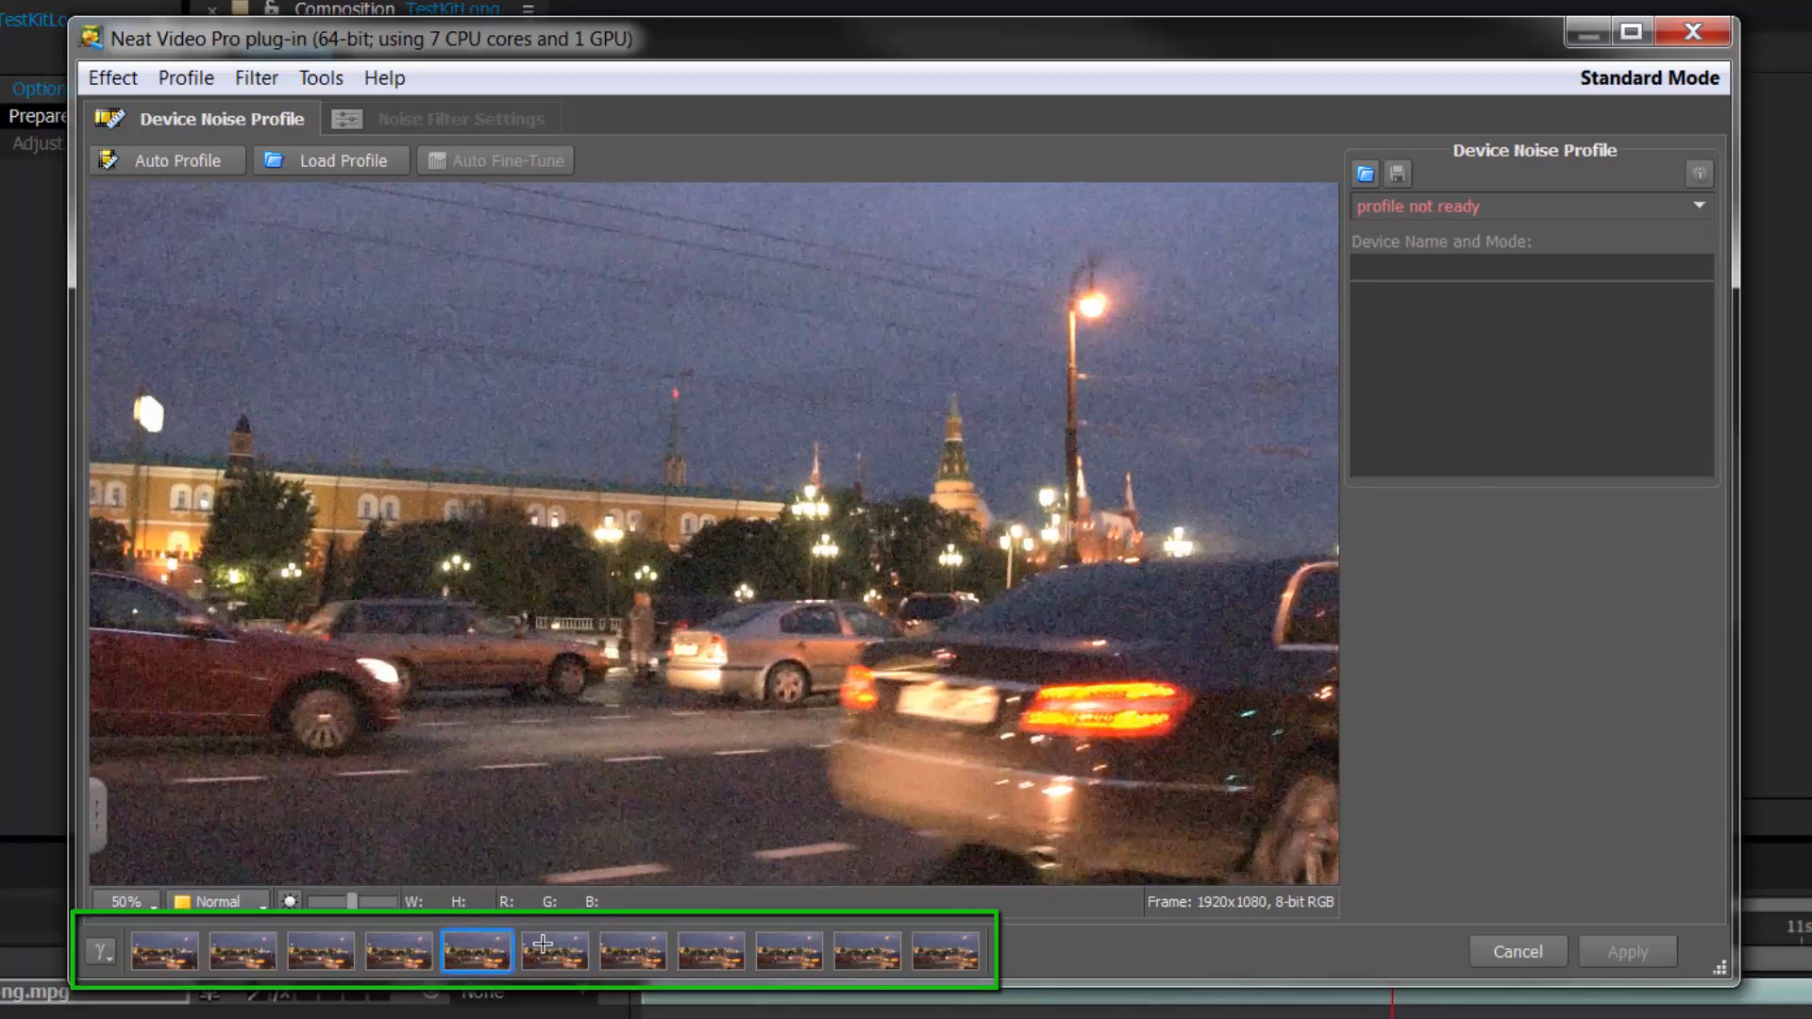
scroll(542, 944, up, 4)
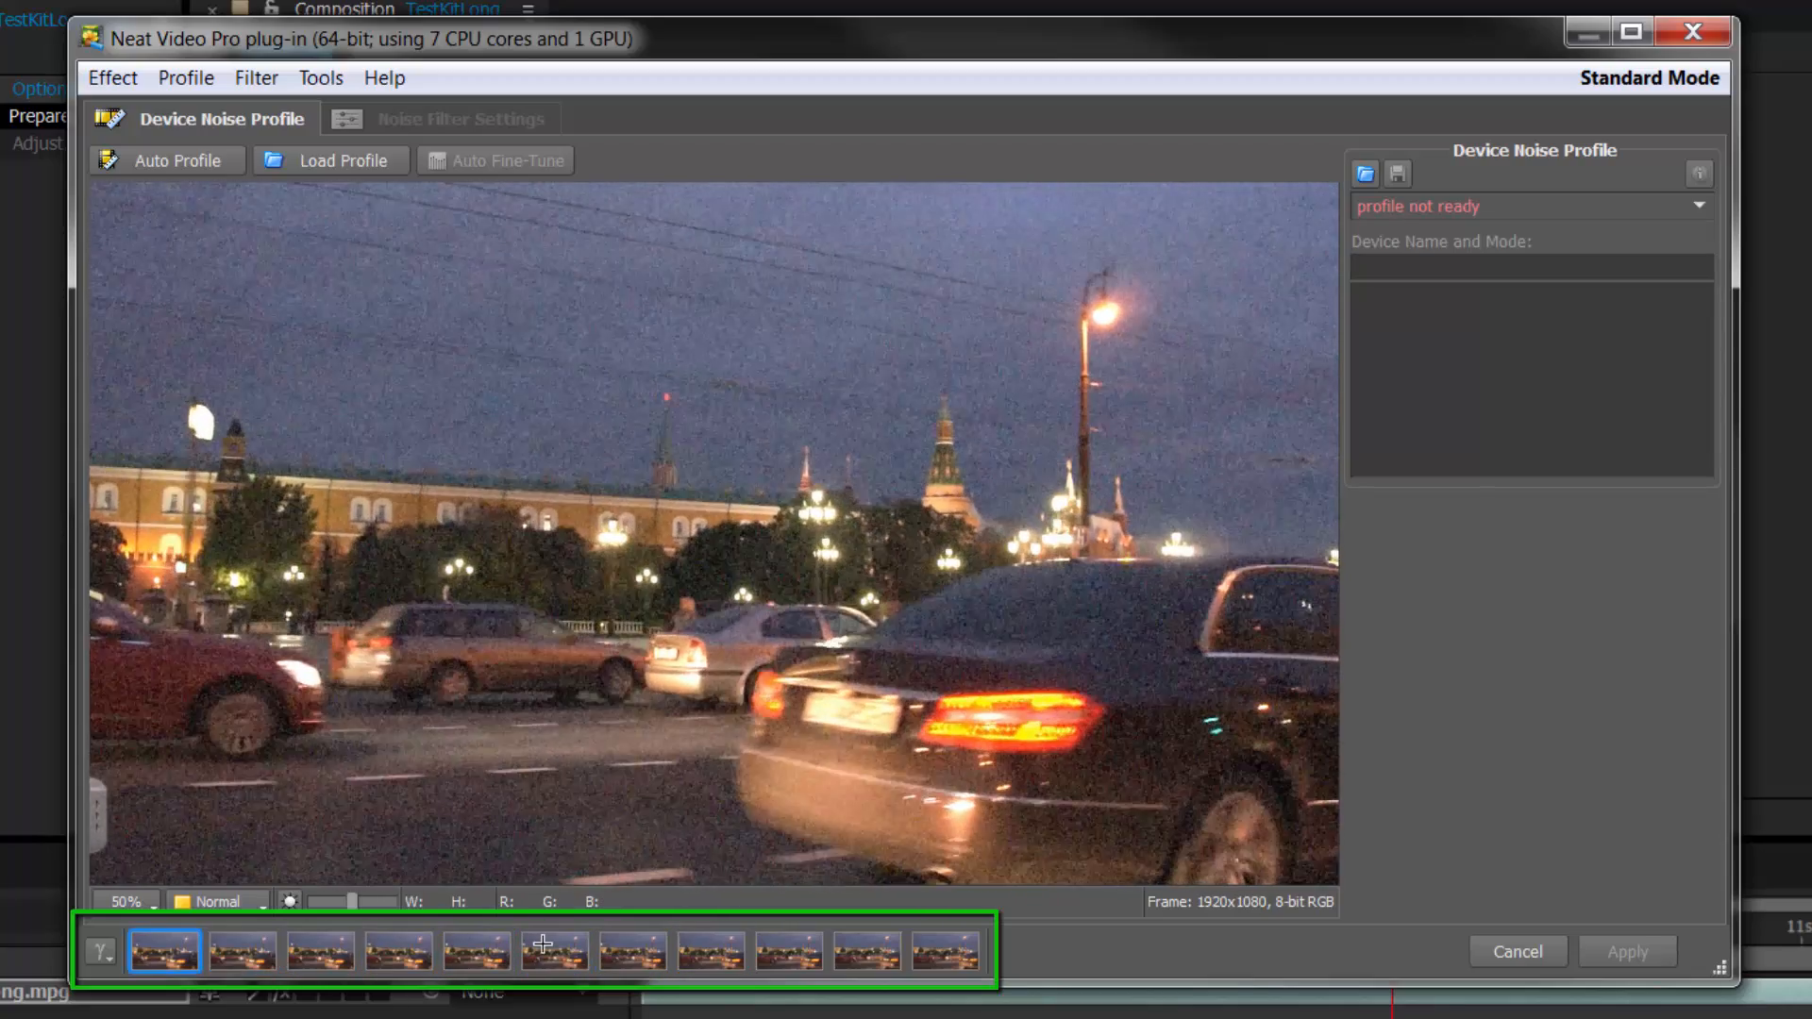
scroll(543, 944, down, 7)
scroll(542, 944, up, 7)
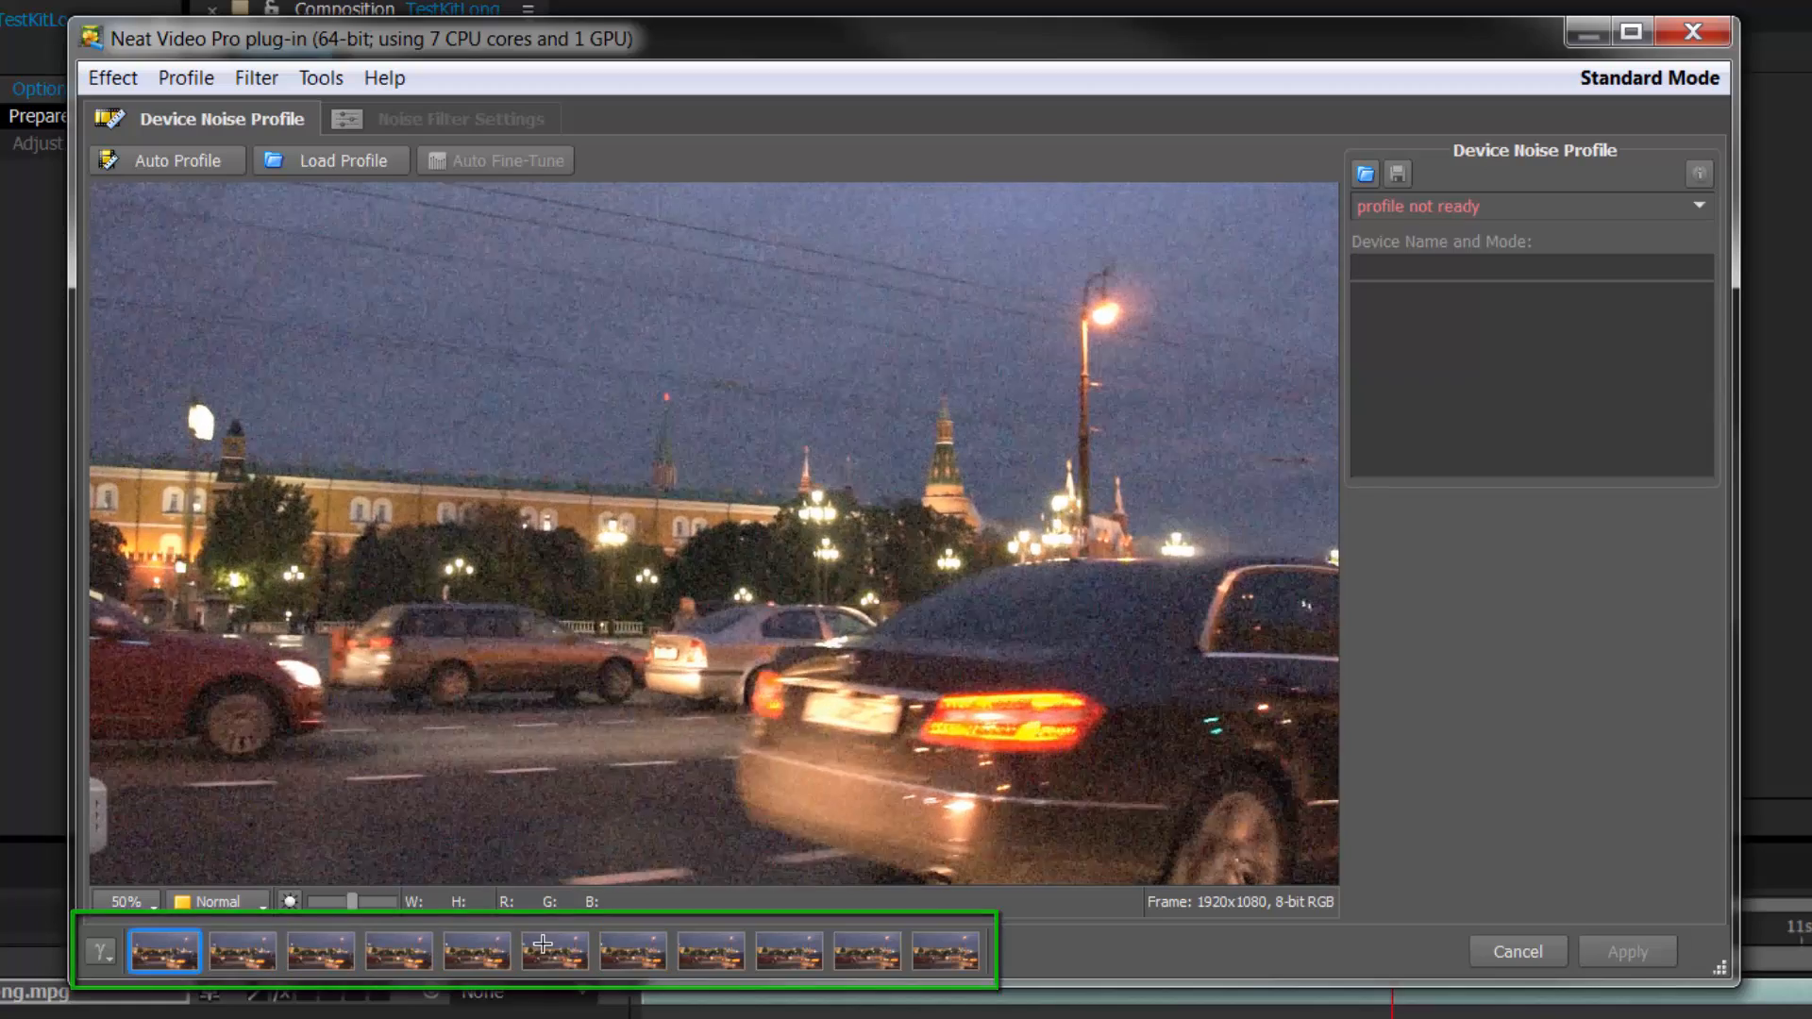
scroll(543, 943, down, 4)
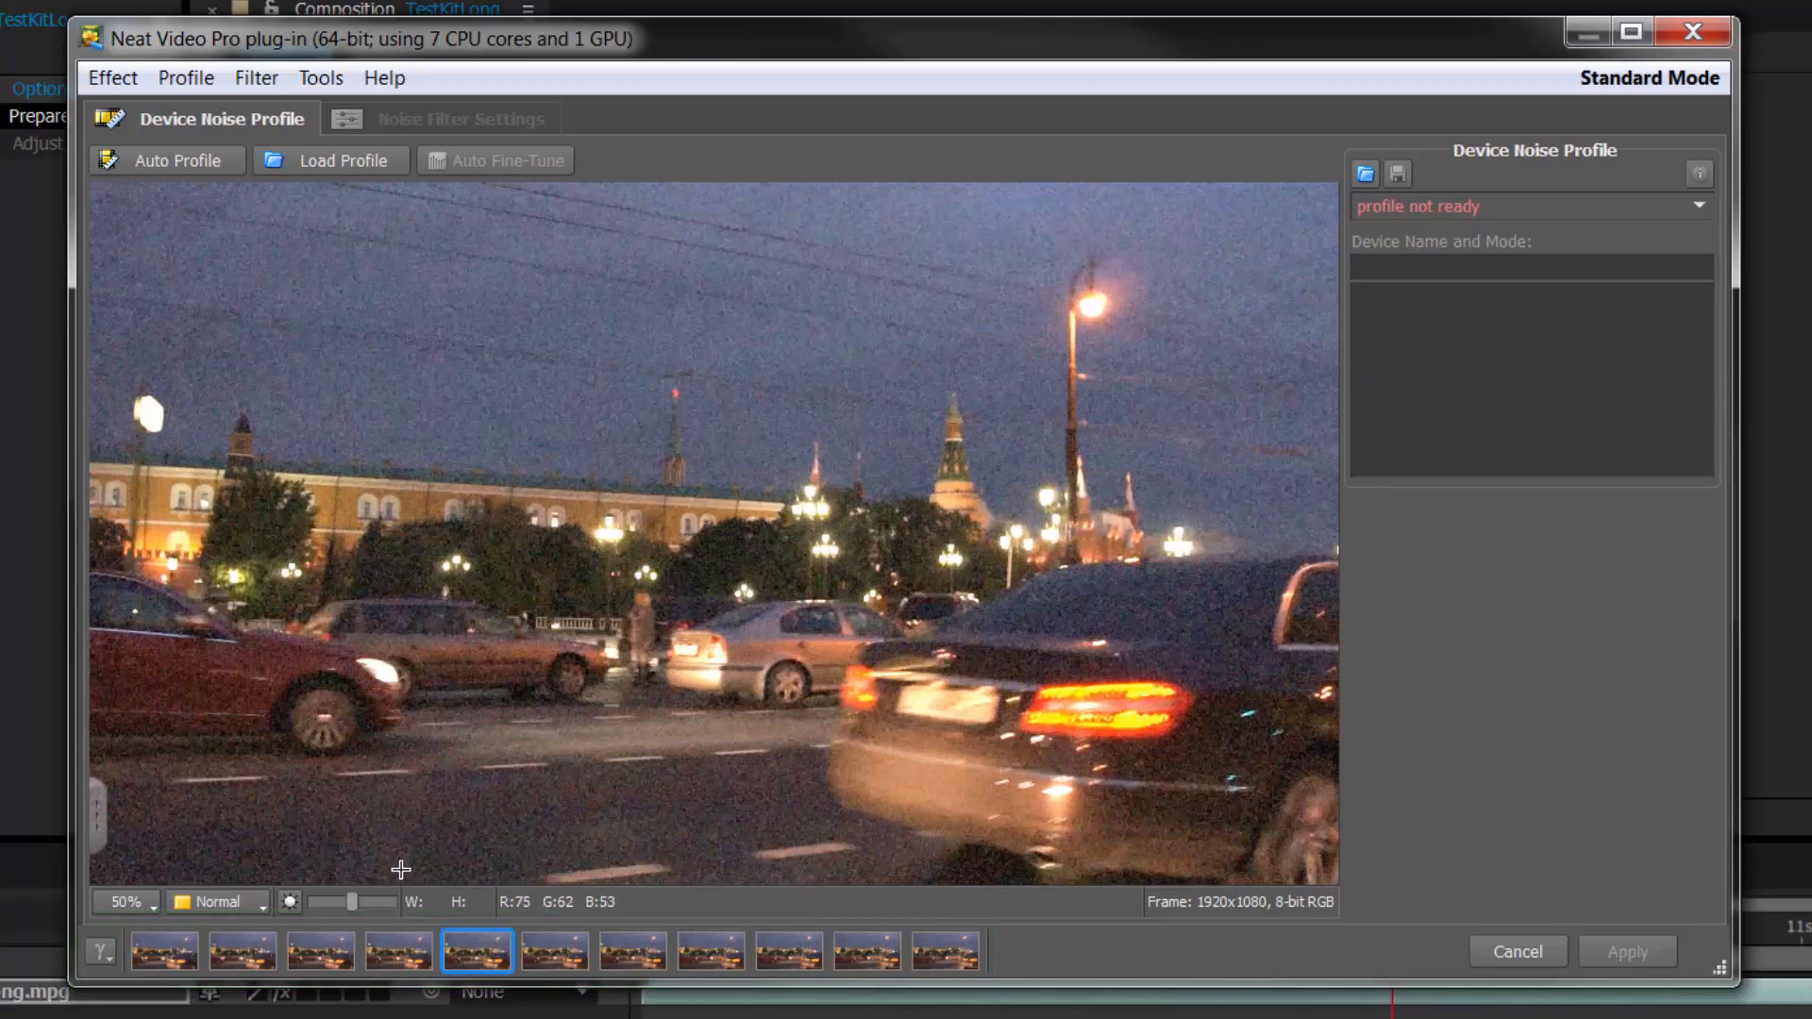
scroll(517, 963, down, 1)
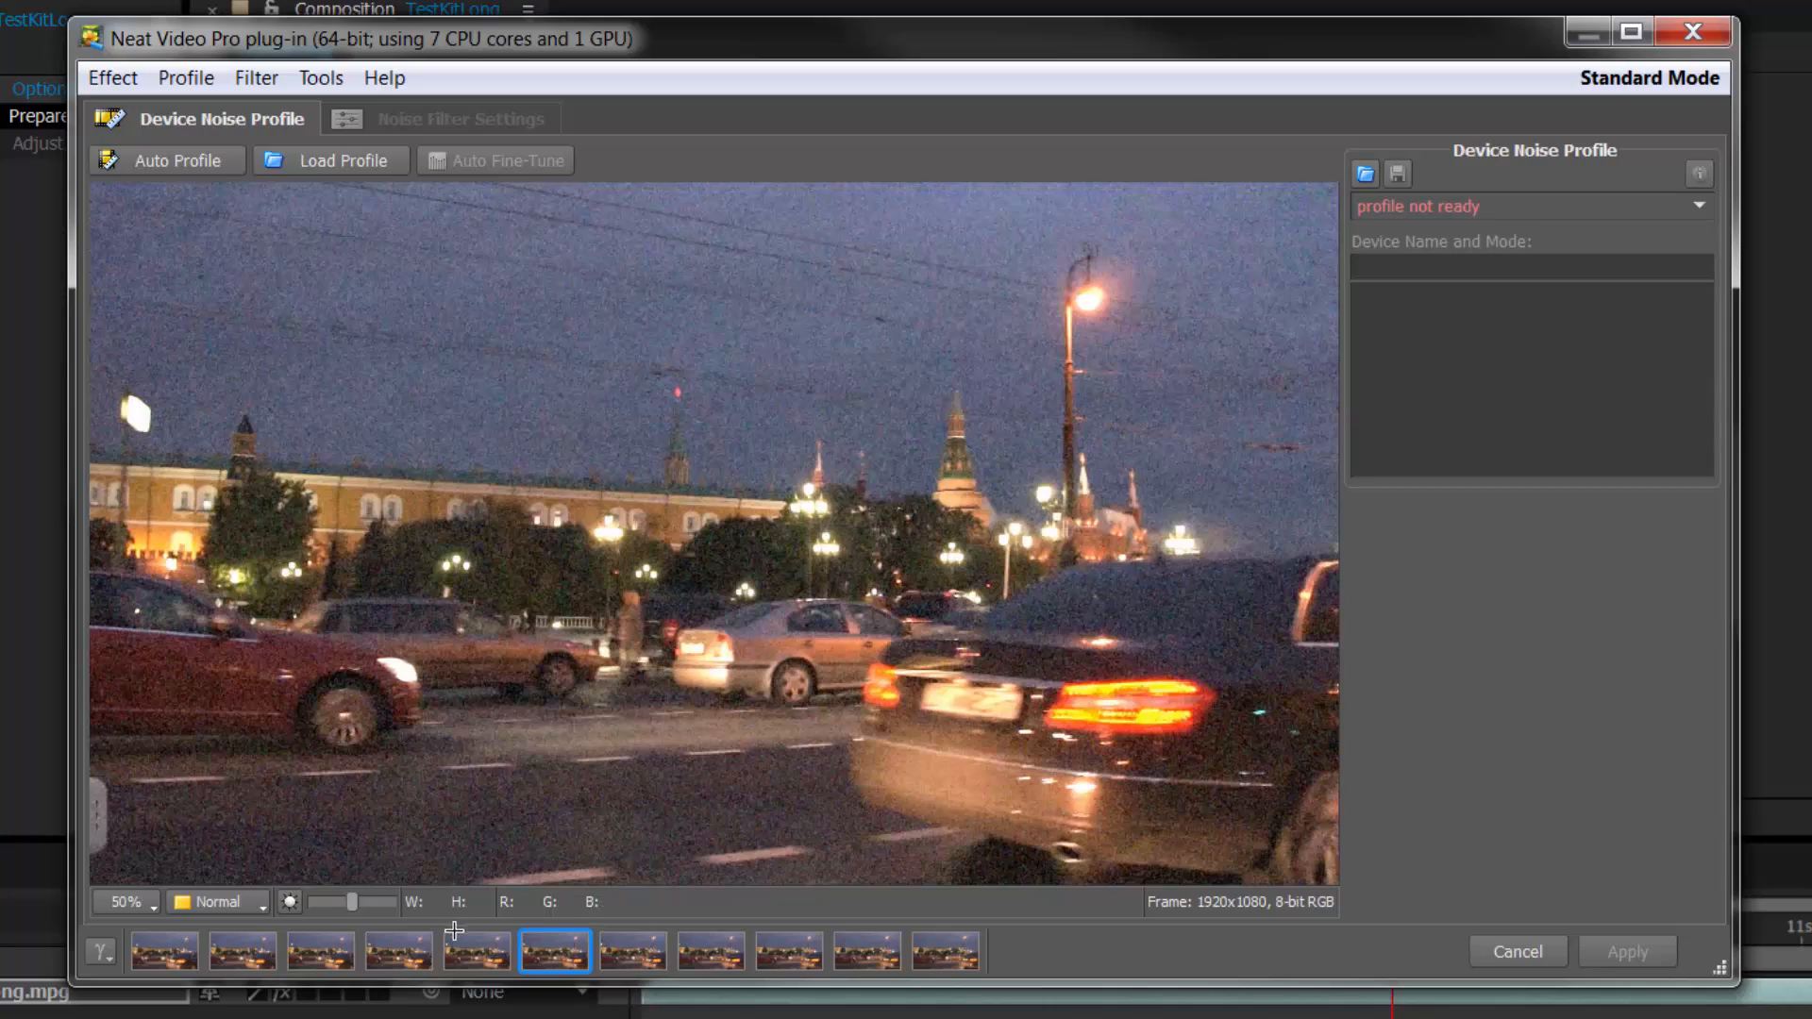
Choose the fourth frame in the strip and build the noise profile from it with Auto Profile
scroll(455, 950, up, 3)
scroll(455, 950, down, 6)
scroll(455, 949, up, 5)
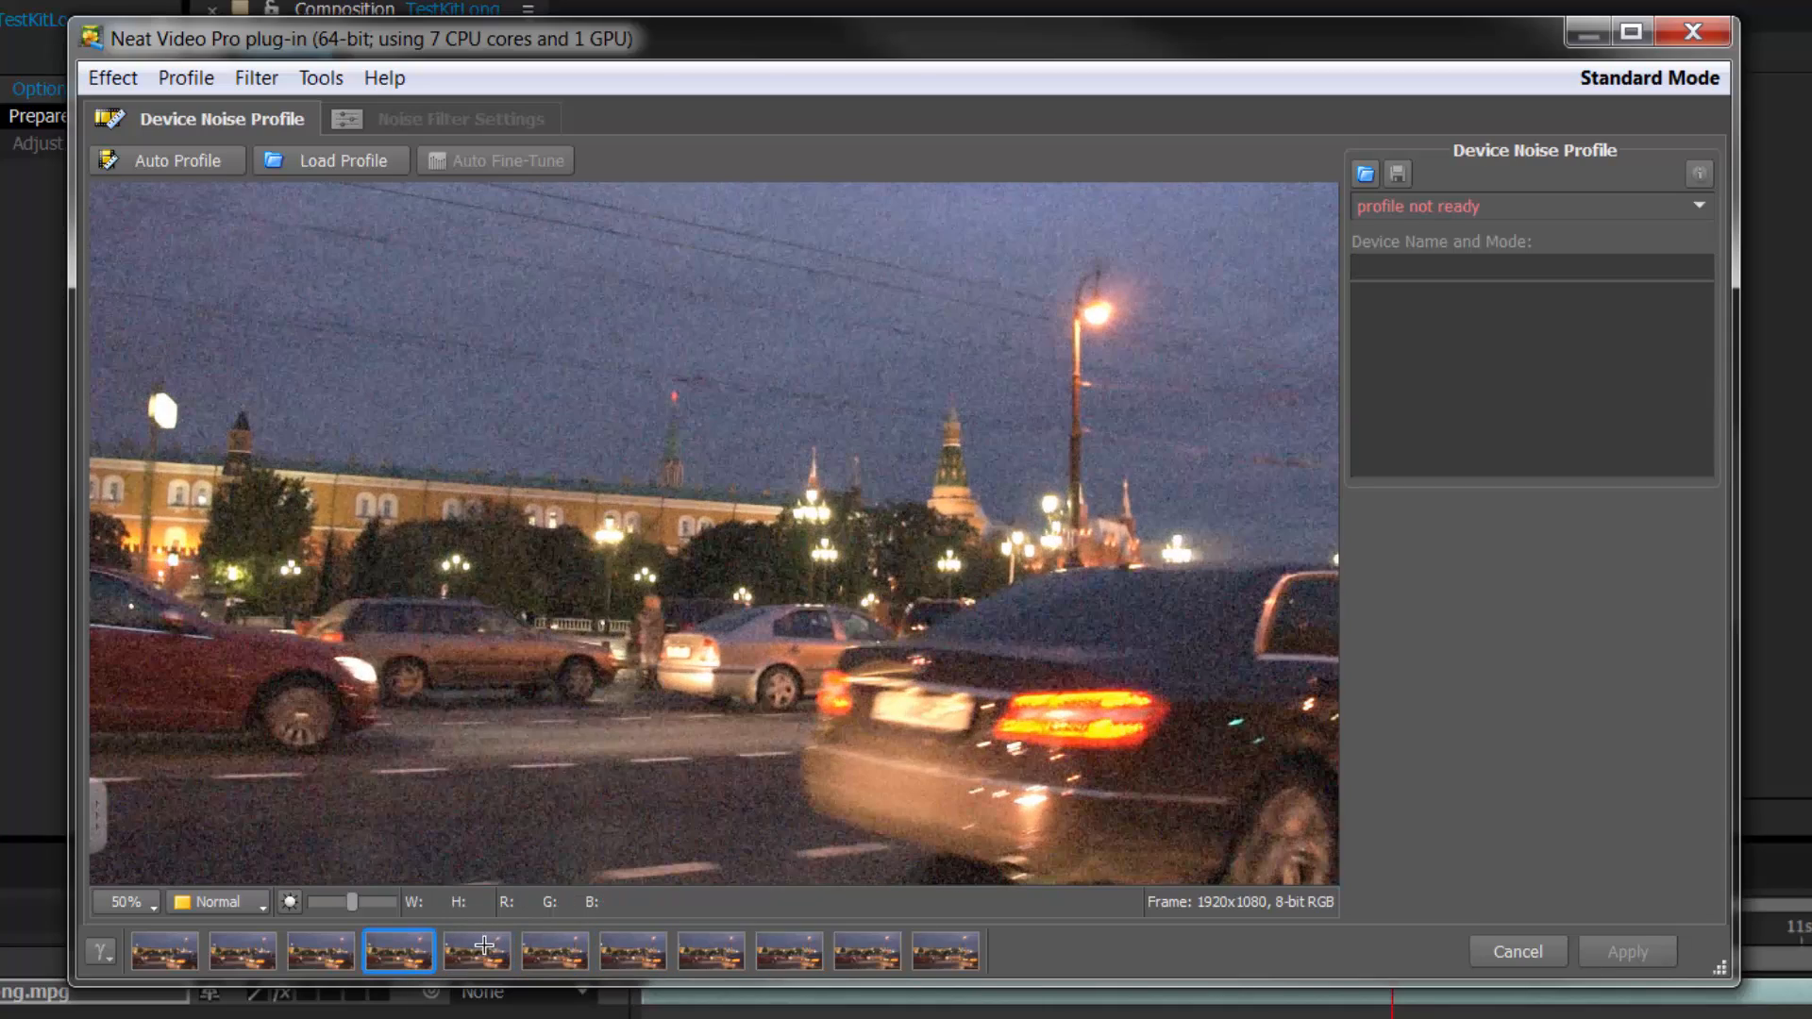
click(178, 161)
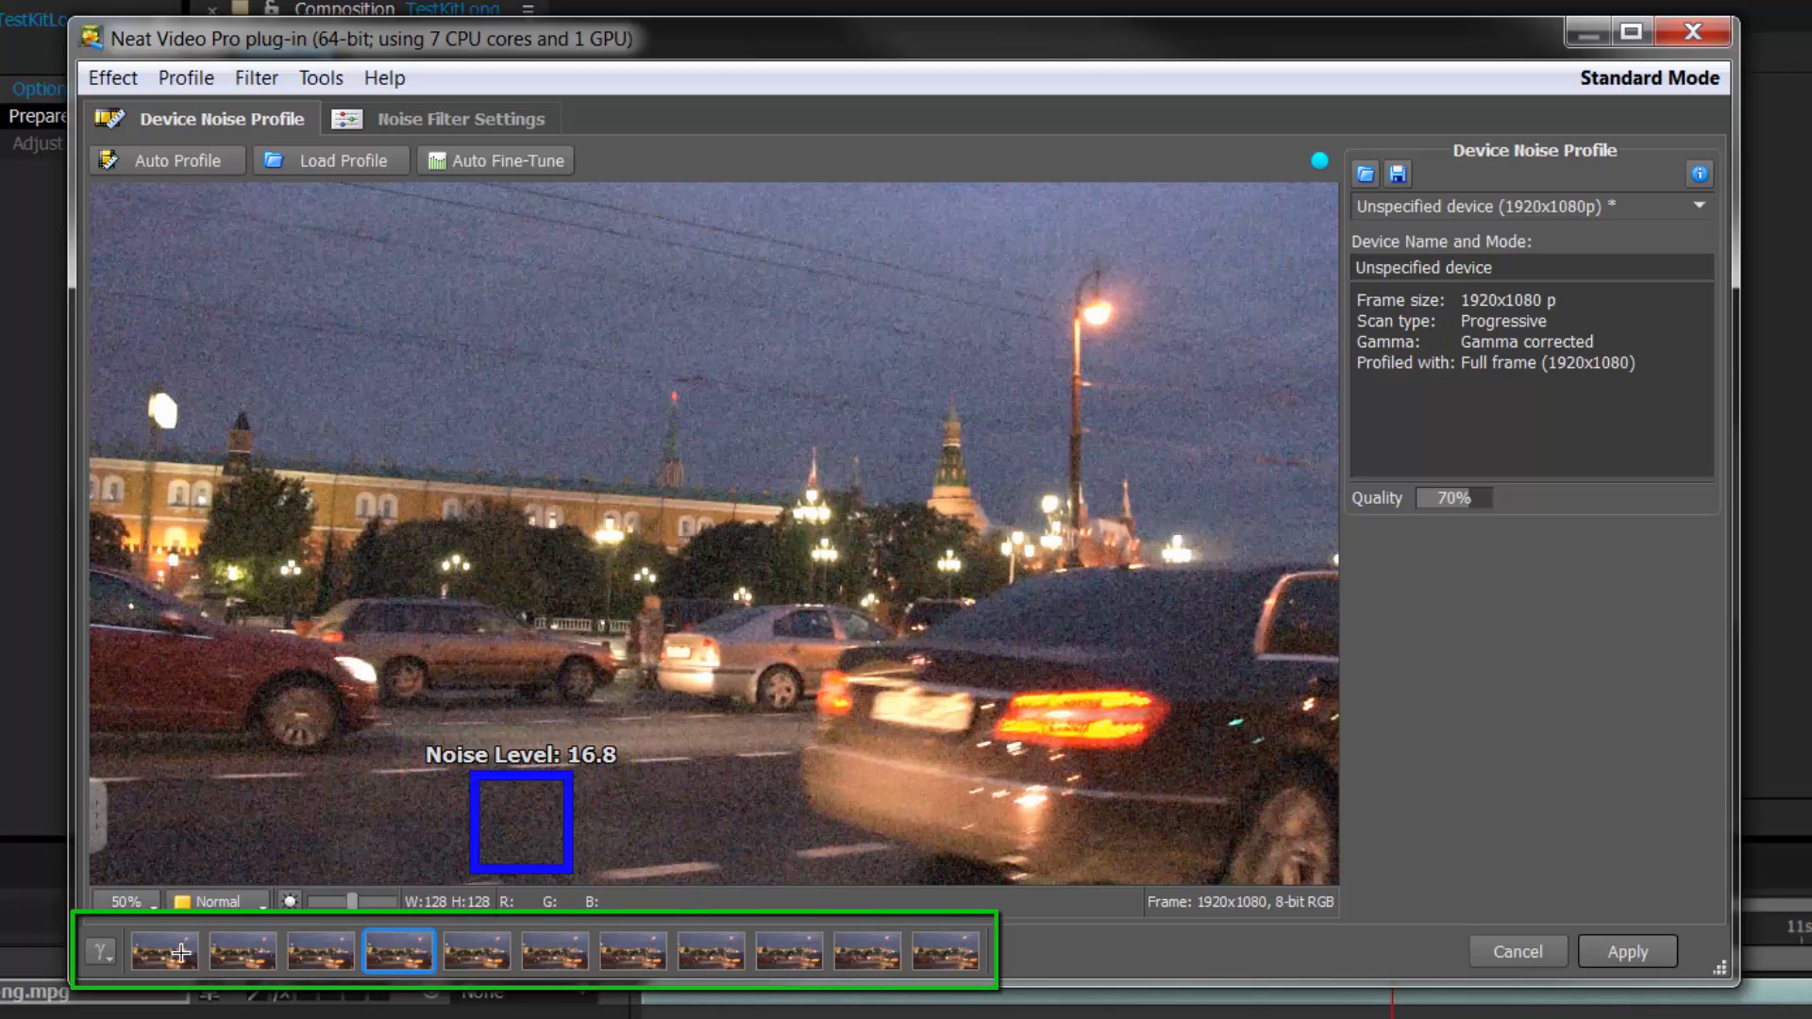
Check the noise level of the selected sample area frame by frame, up to the last frame in the strip
key(Right)
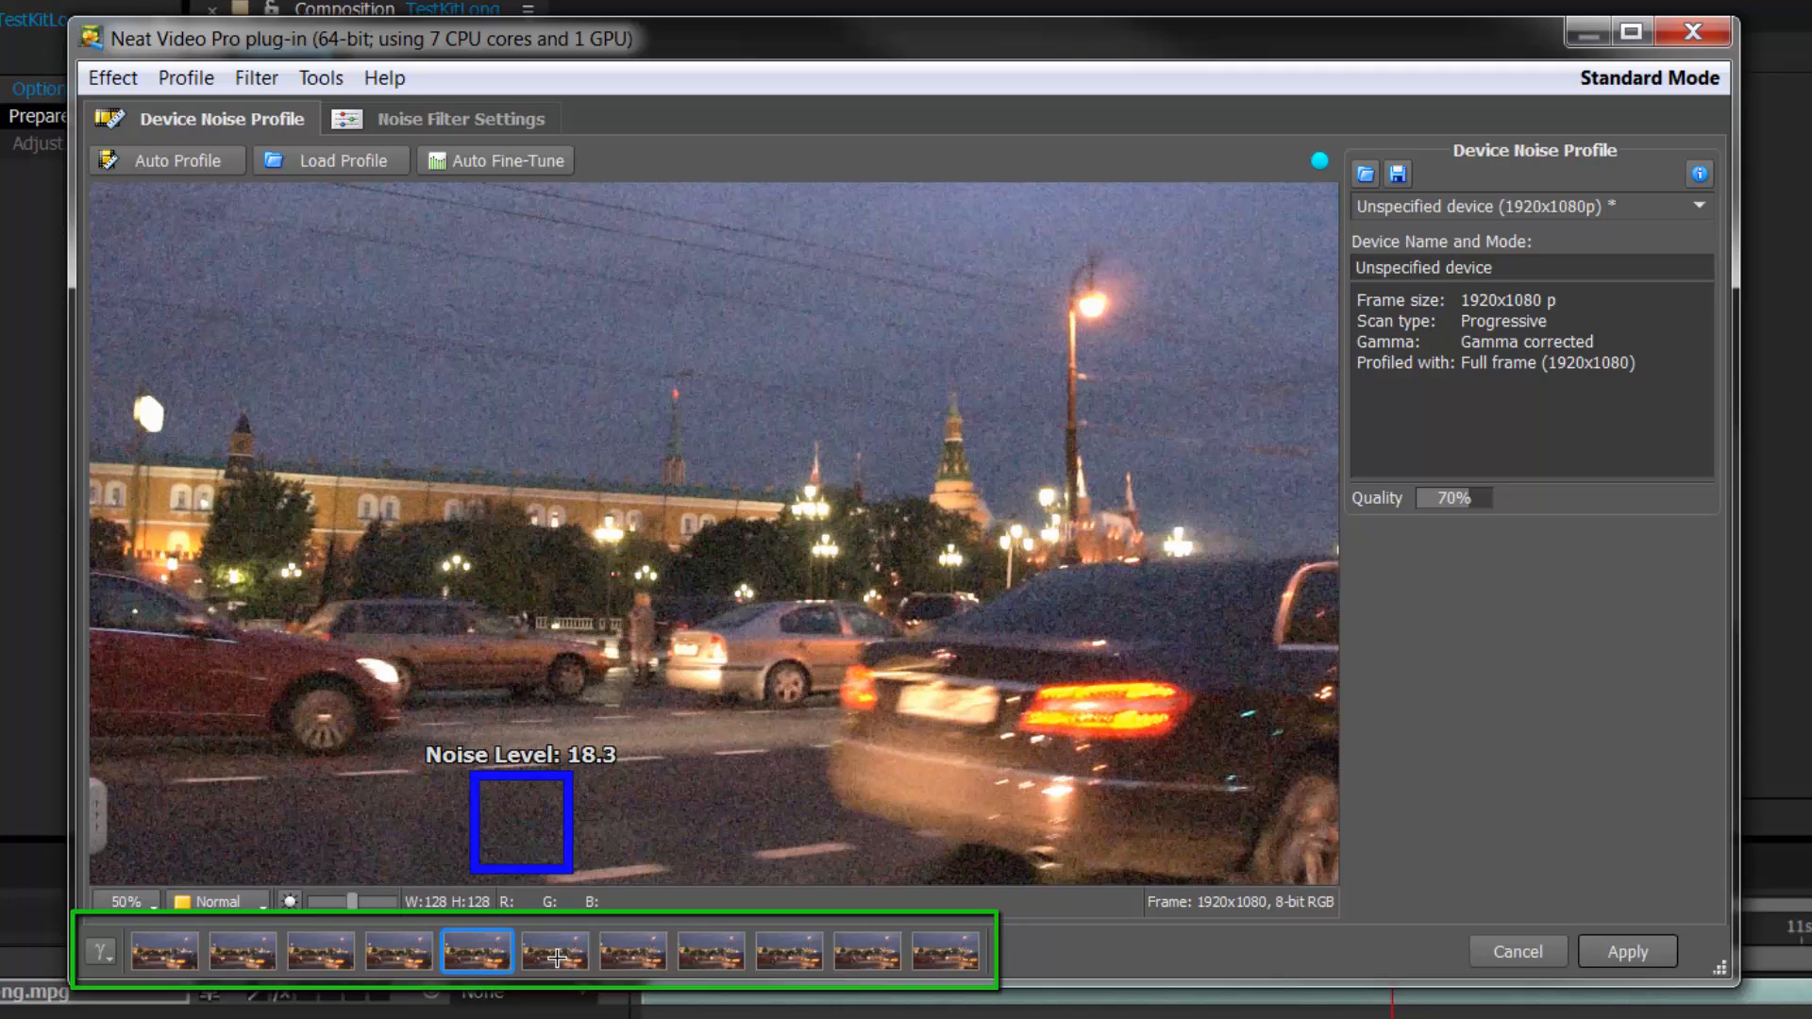
click(557, 958)
key(Left)
key(Left)
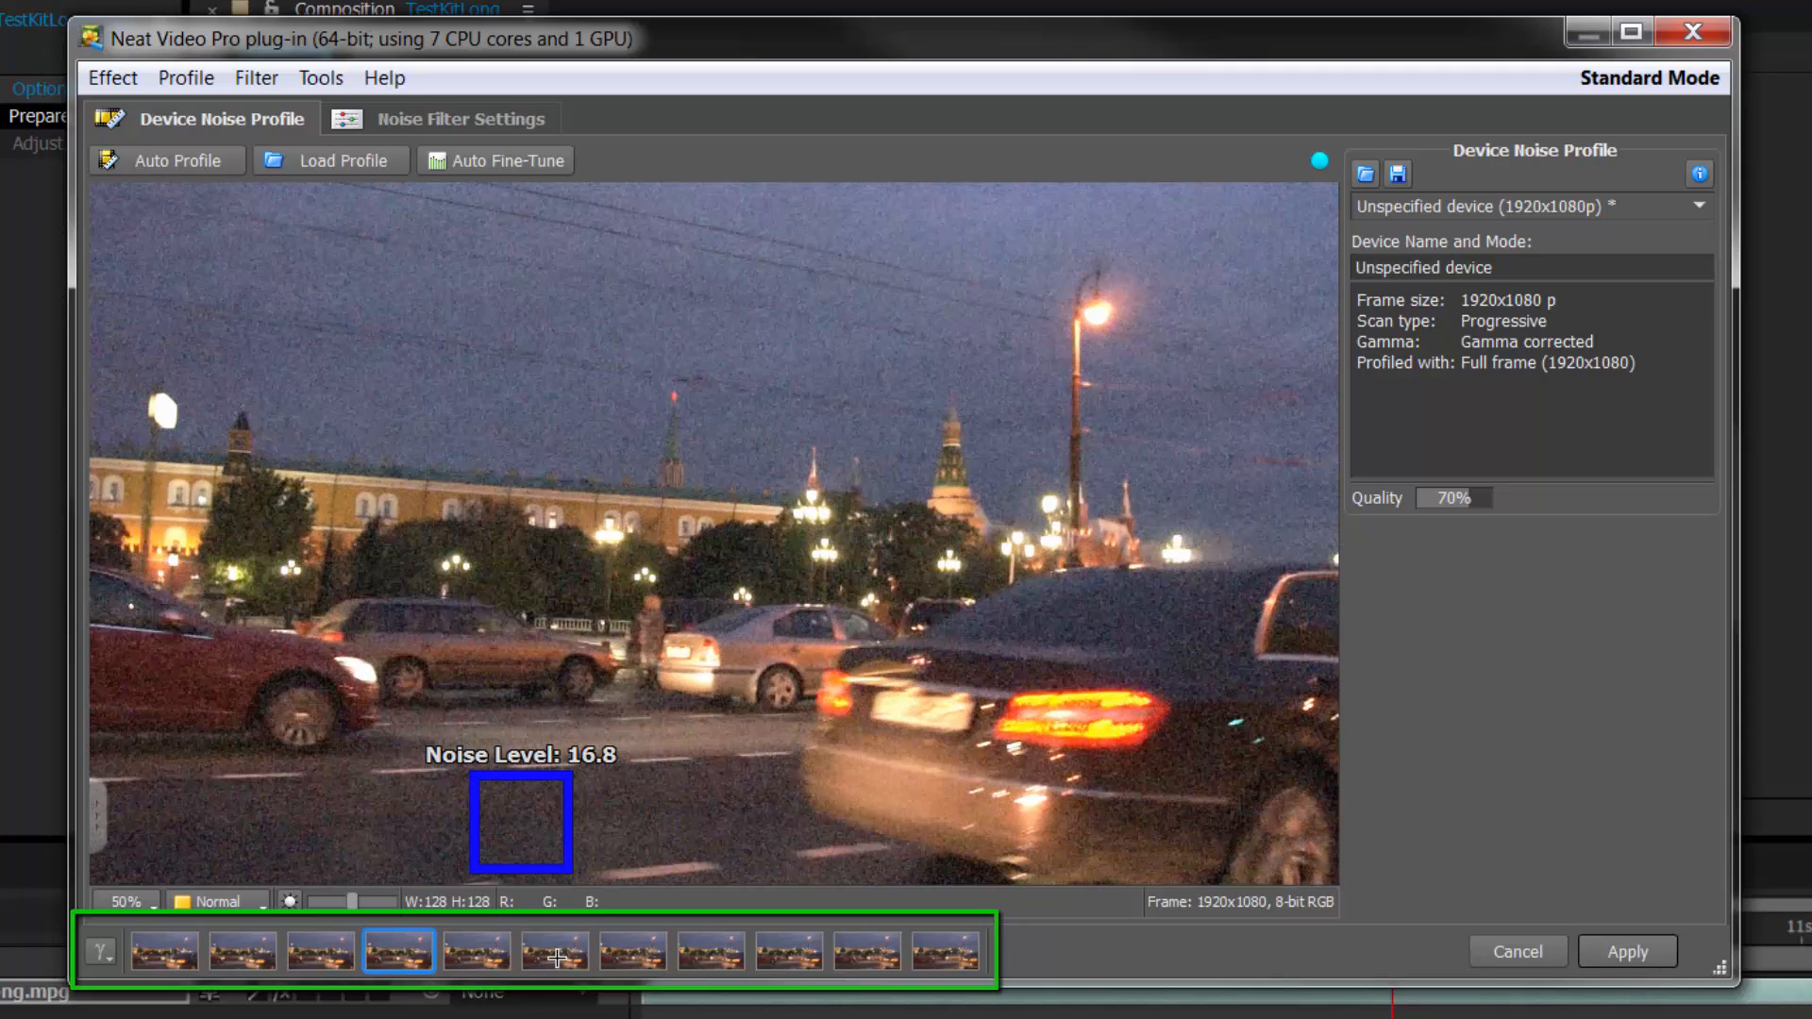
key(Right)
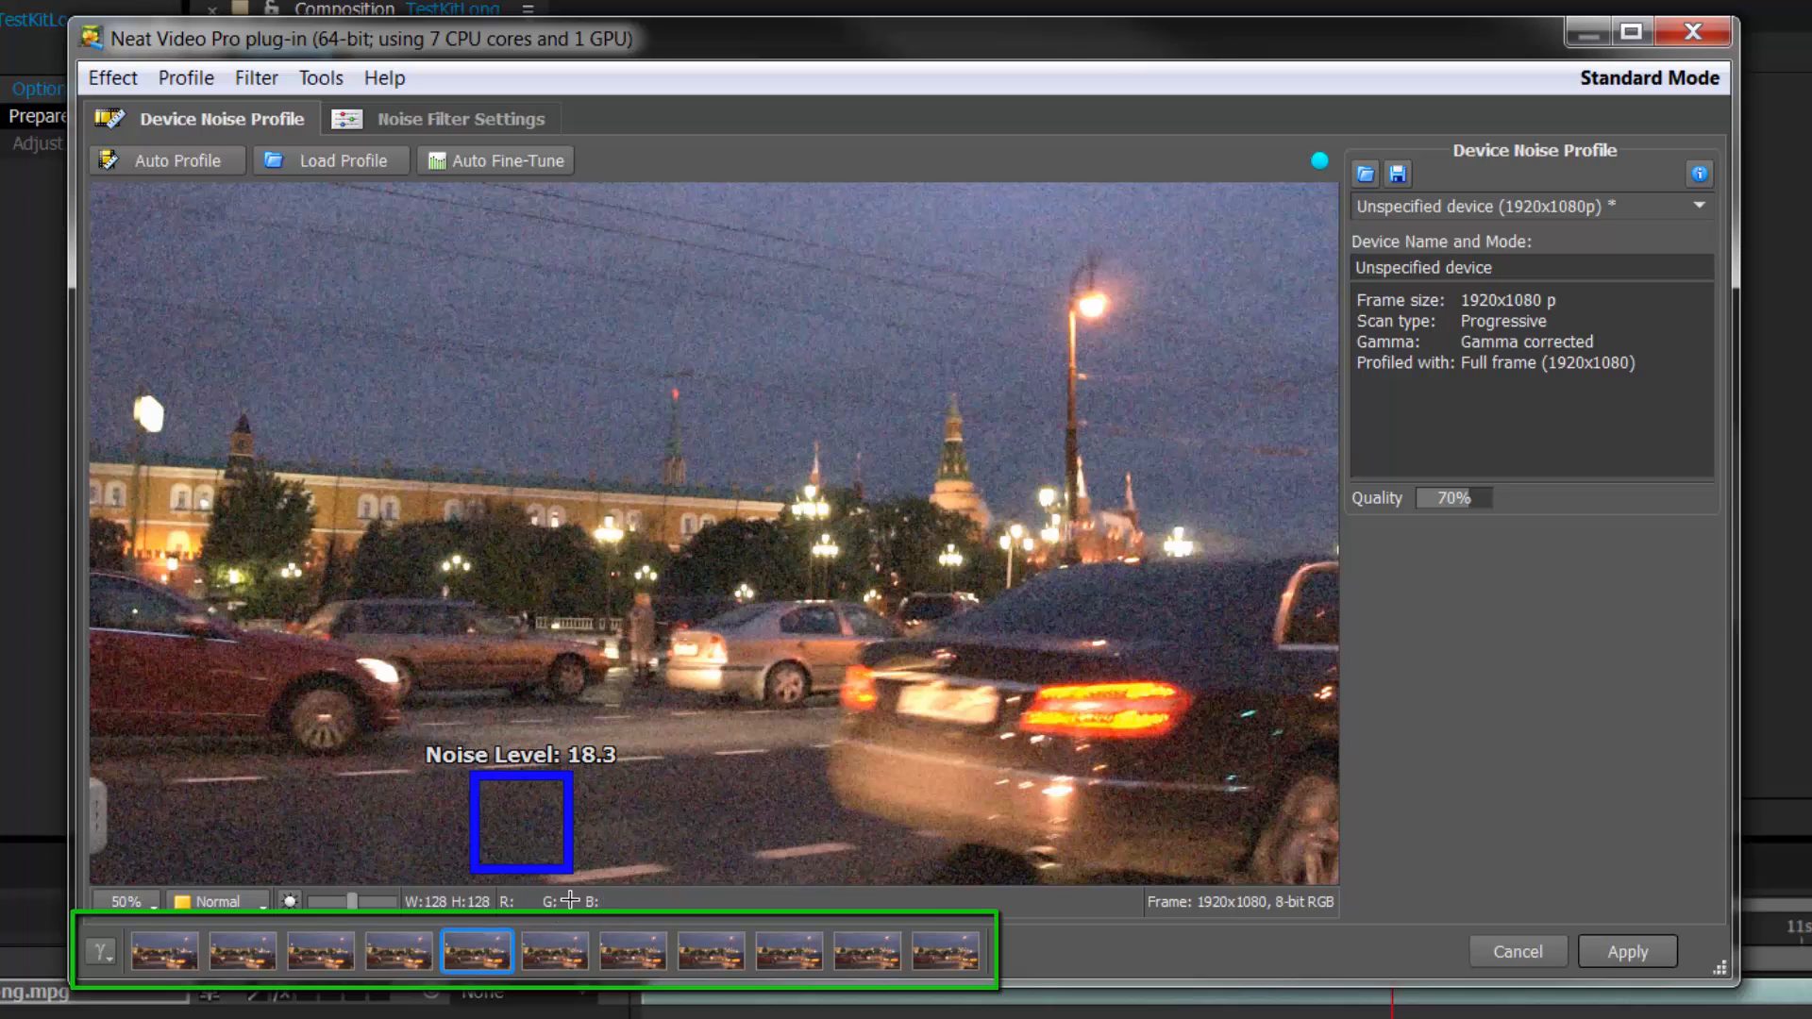
click(572, 955)
key(Right)
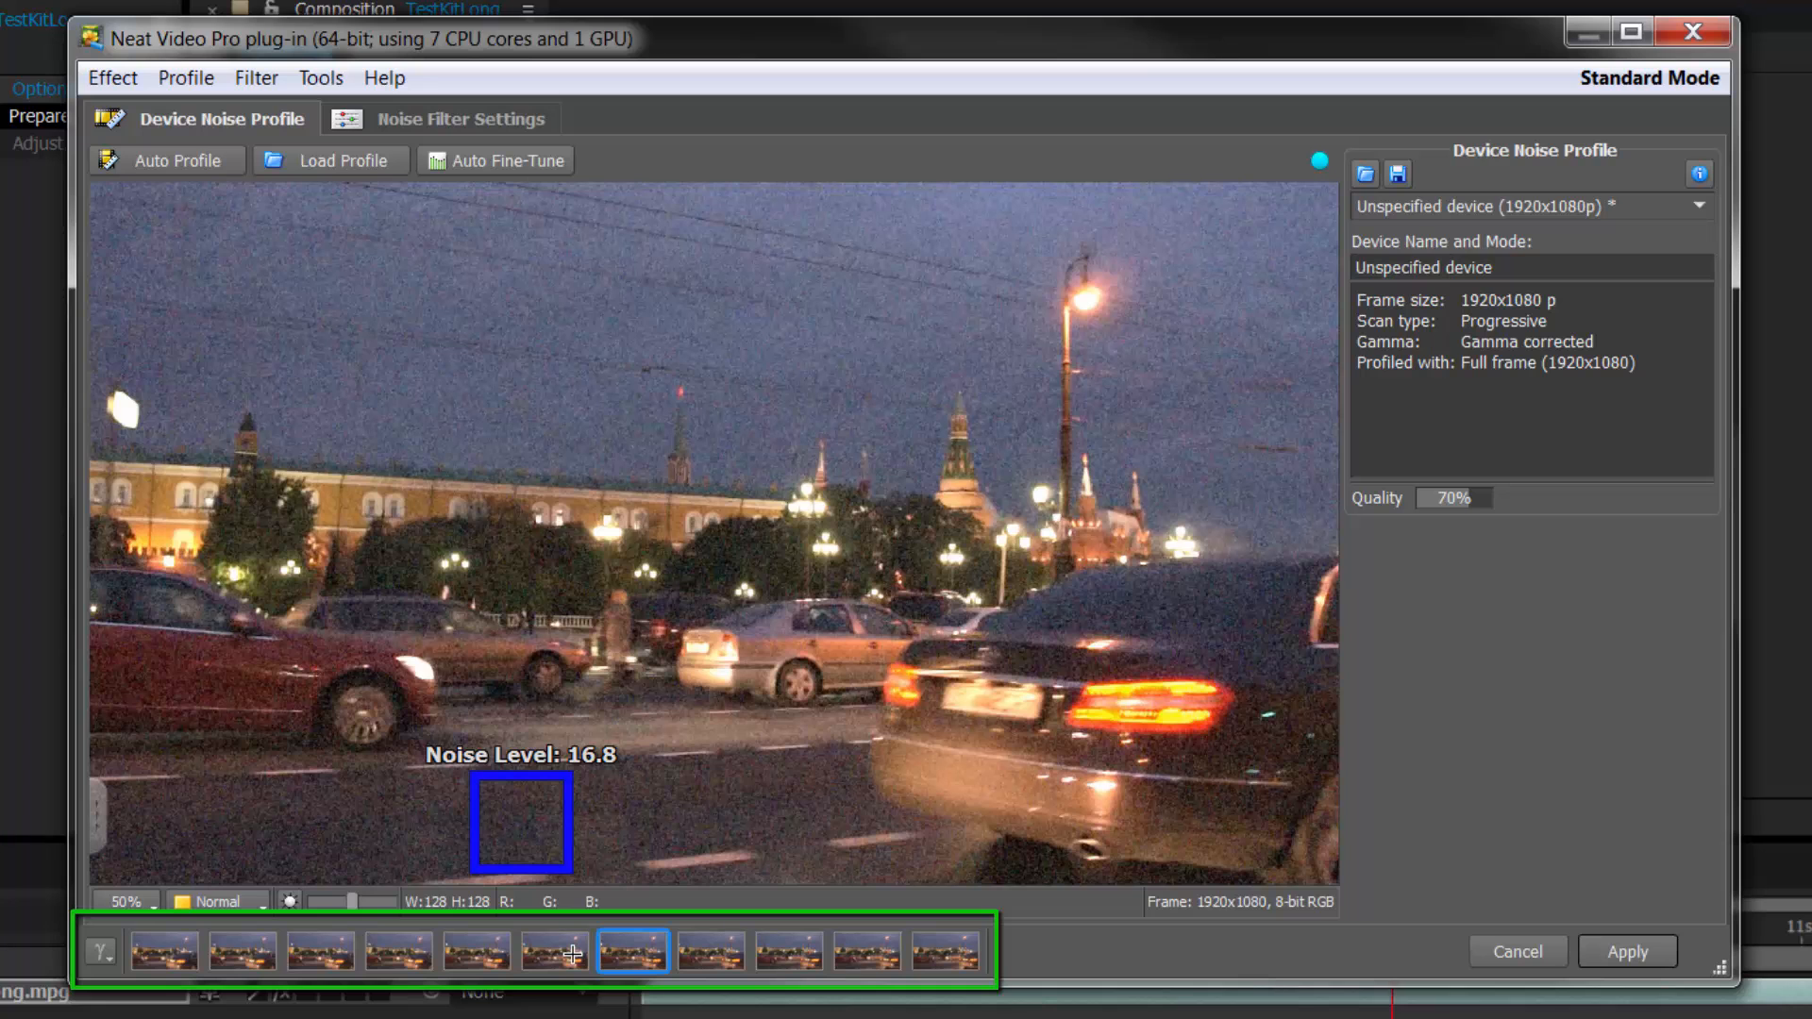
key(Right)
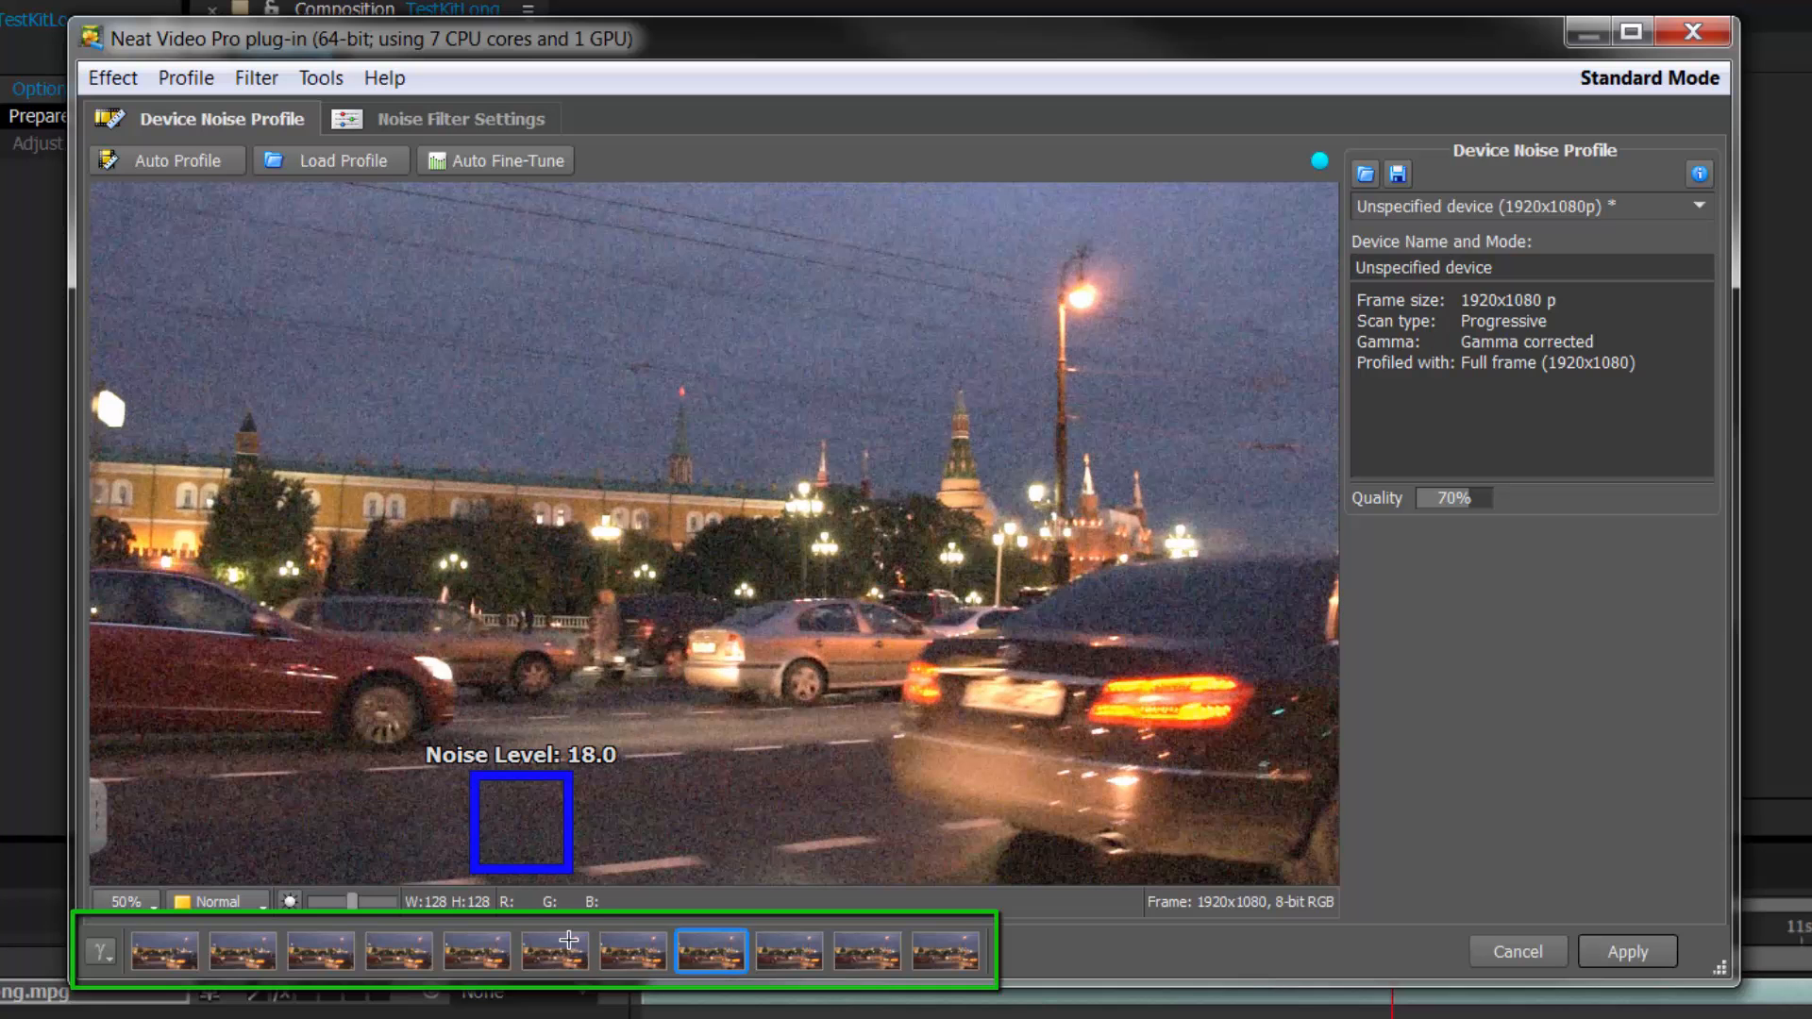
key(Right)
key(Right)
key(Right)
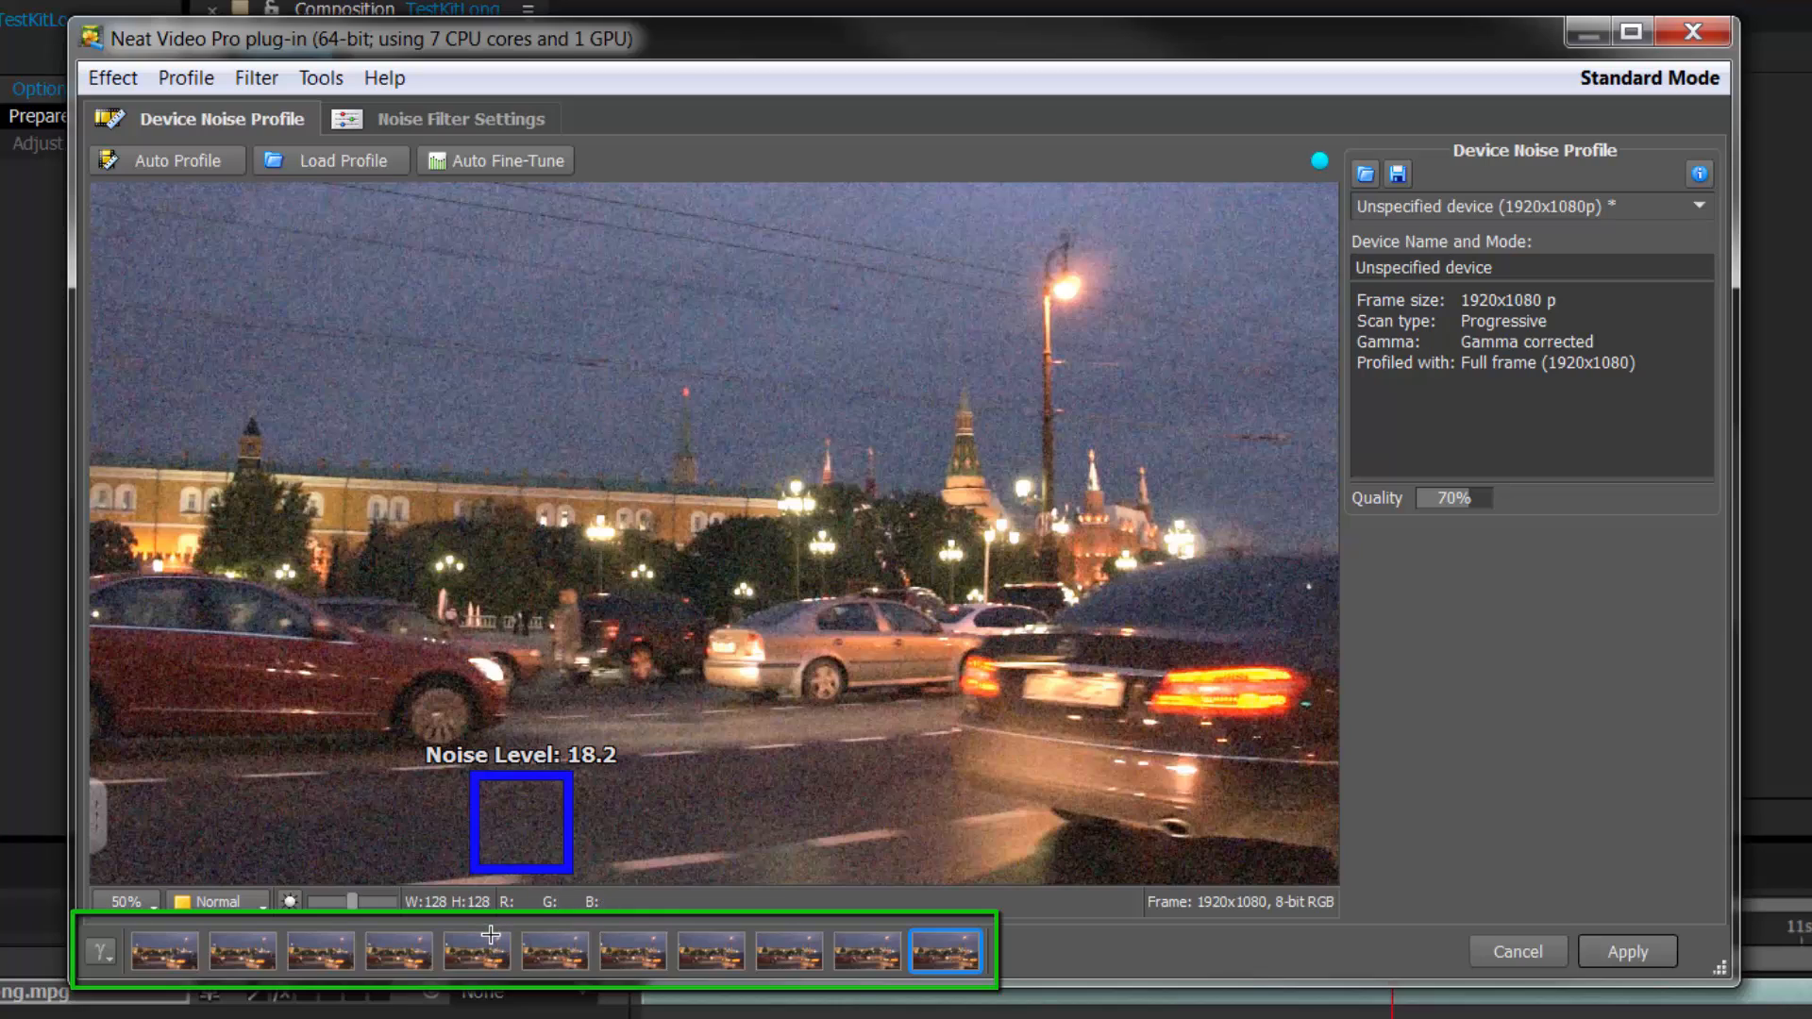
Go back through the frames to the second one, comparing the sample area's noise level along the way
key(Left)
key(Left)
key(Left)
key(Left)
key(Left)
key(Left)
key(Left)
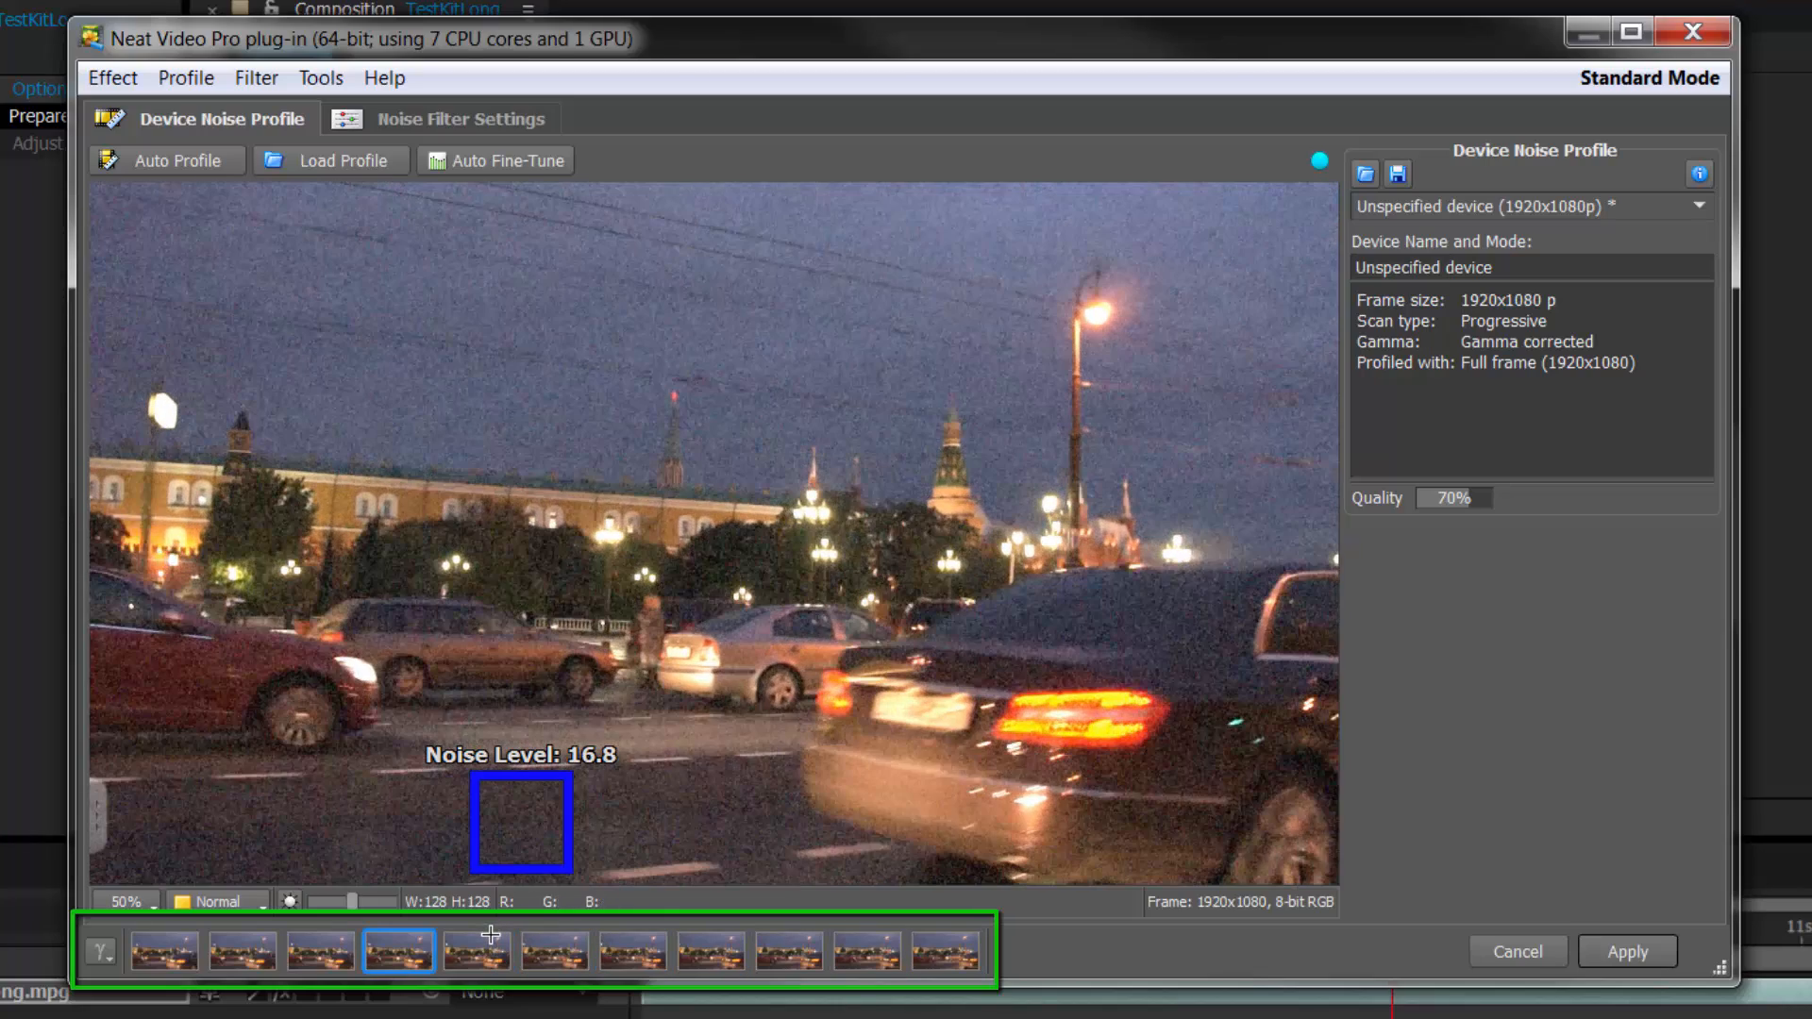
key(Left)
key(Left)
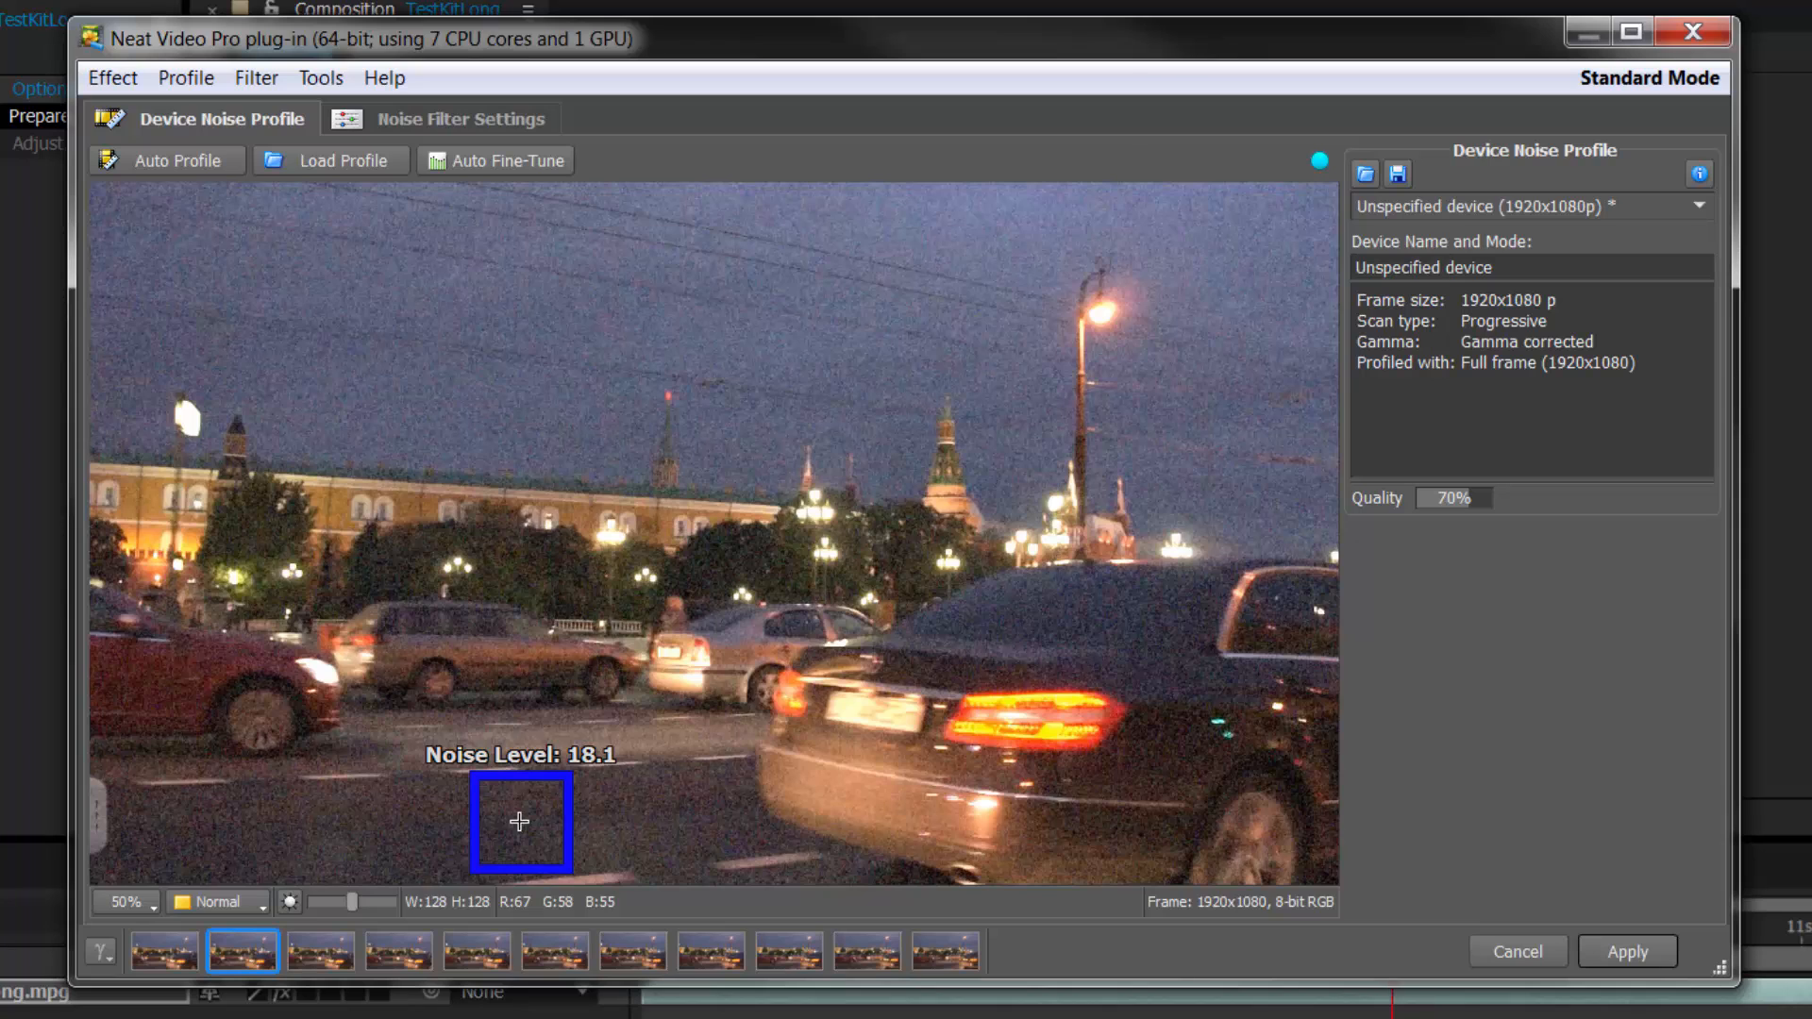
Examine the noise inside the sample area up close at 200% and 100% and compare it between neighbouring frames
scroll(520, 821, up, 2)
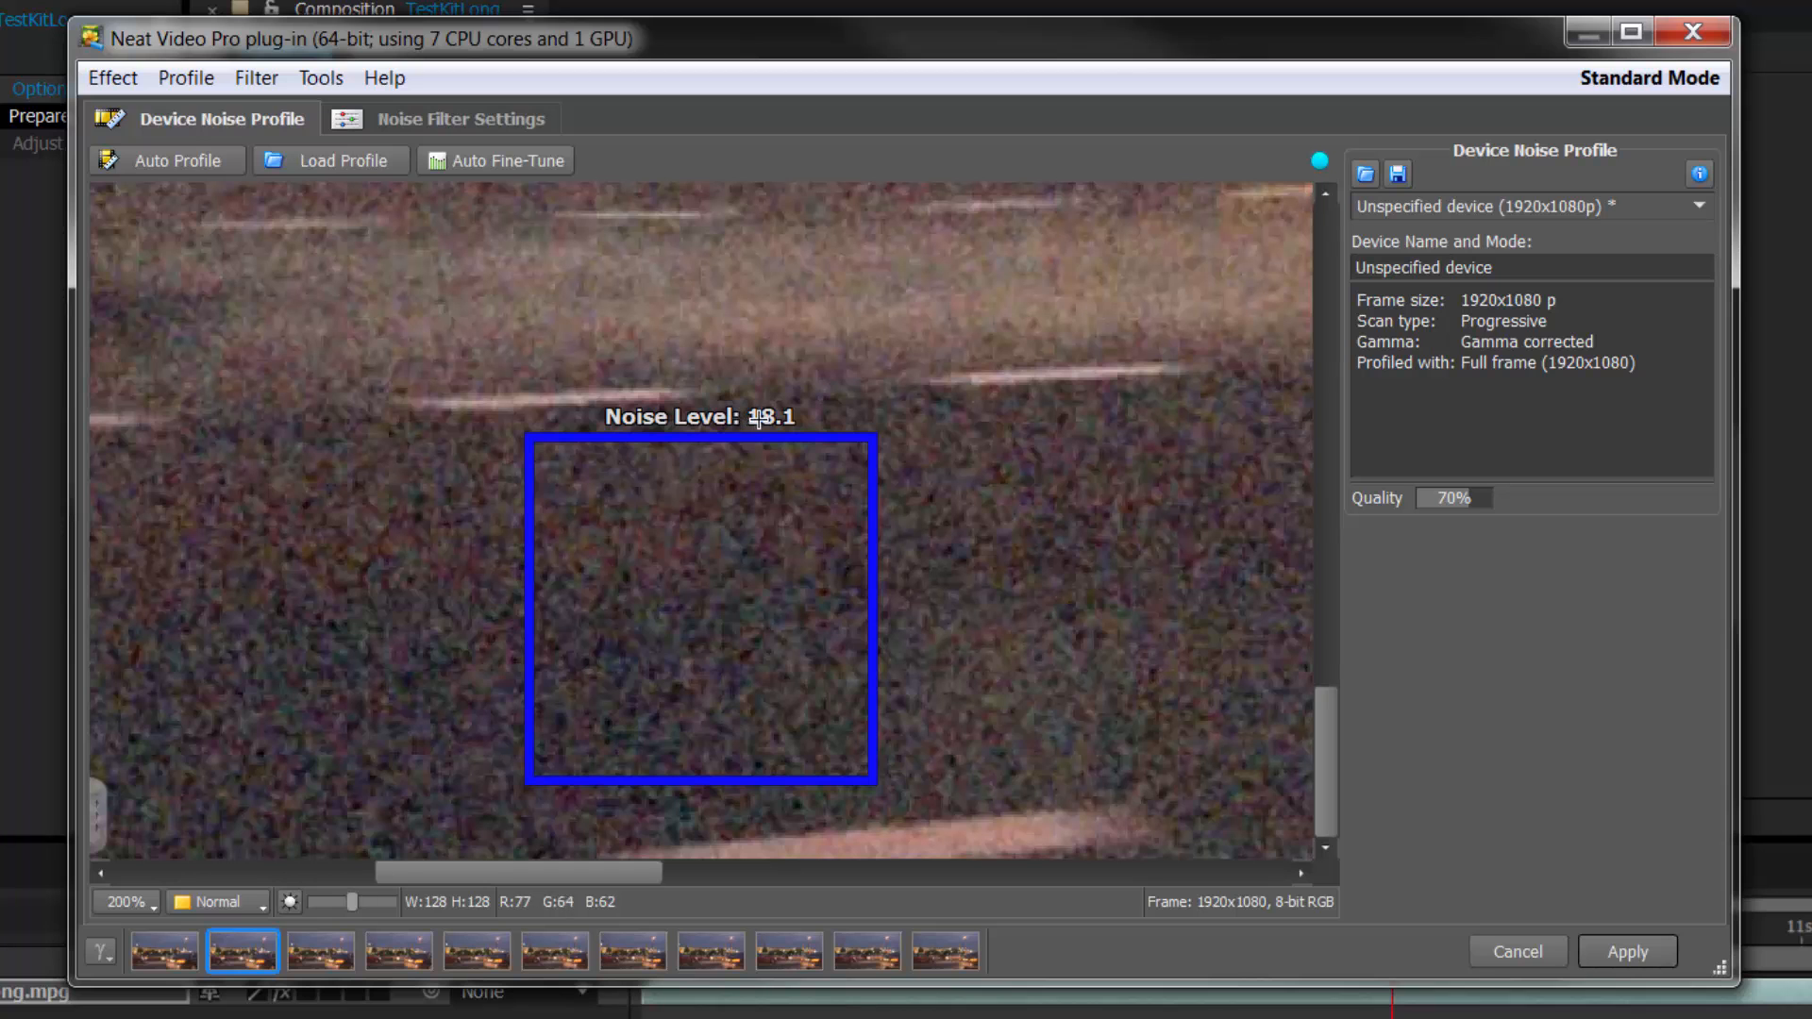
scroll(720, 601, down, 1)
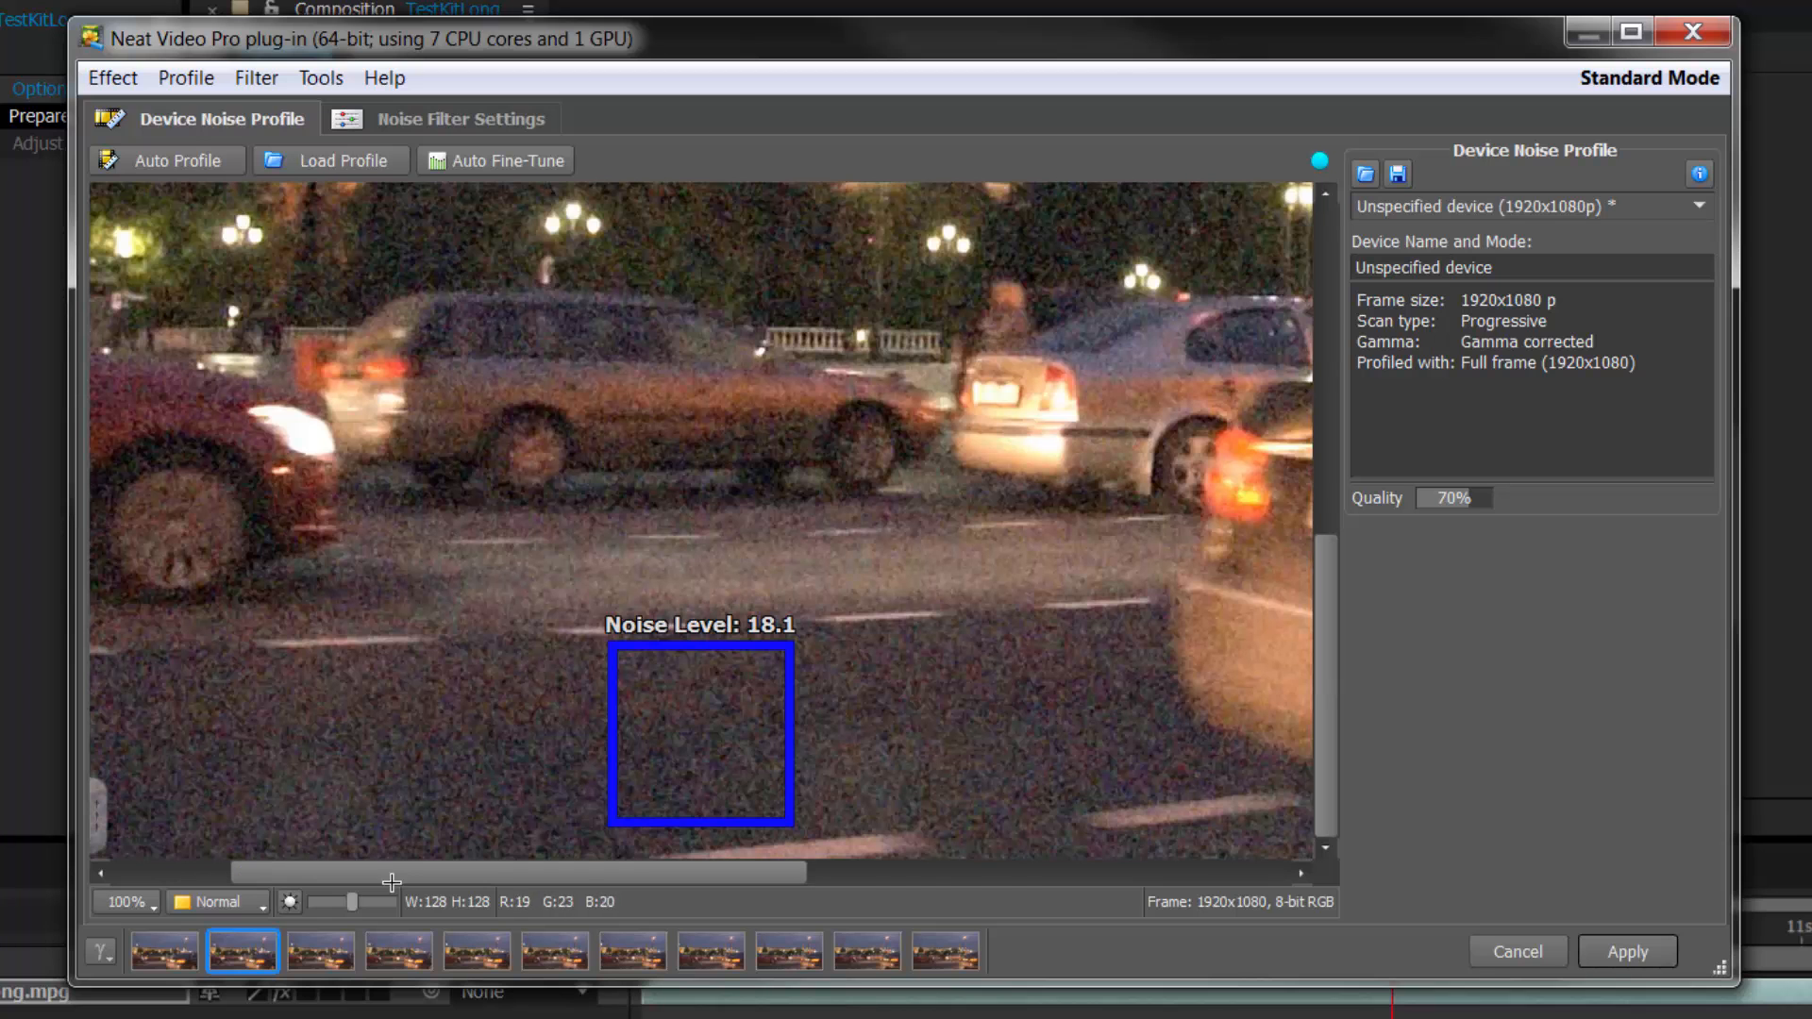
click(331, 940)
key(Left)
key(Right)
key(Left)
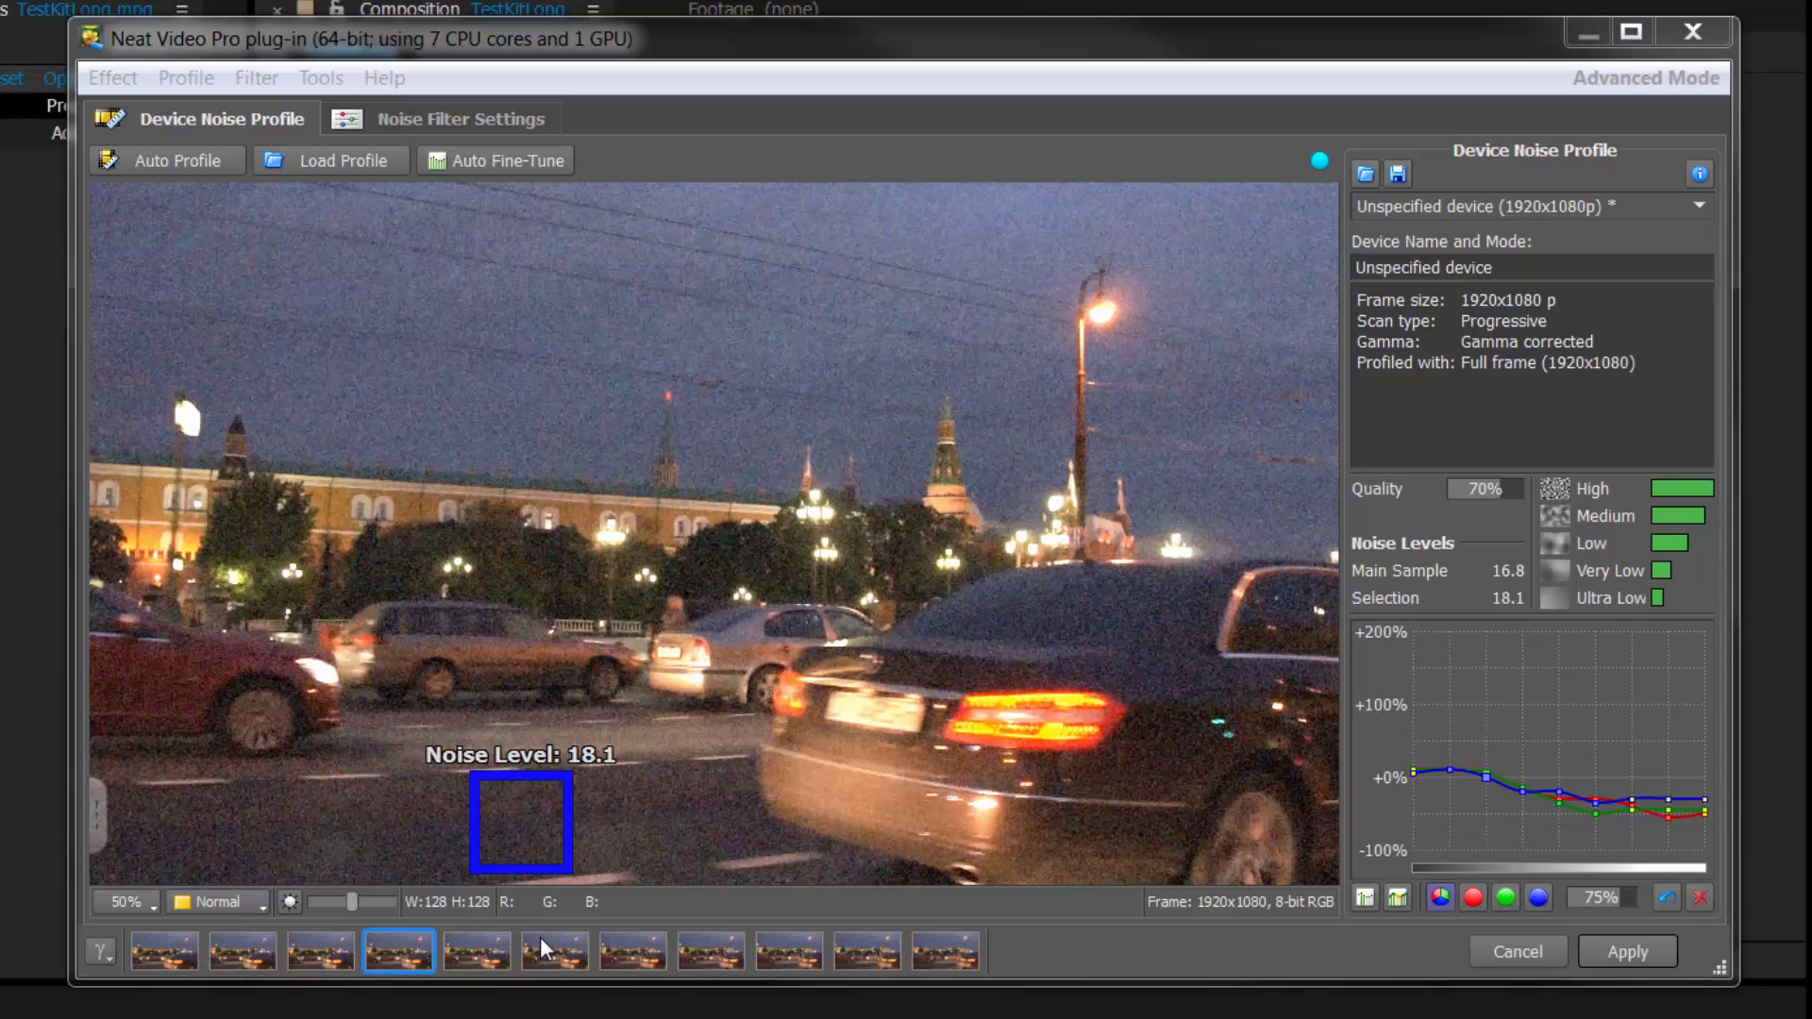
Rebuild the noise profile from the sample area on the road with Auto Profile and switch to the noise filter settings
click(497, 951)
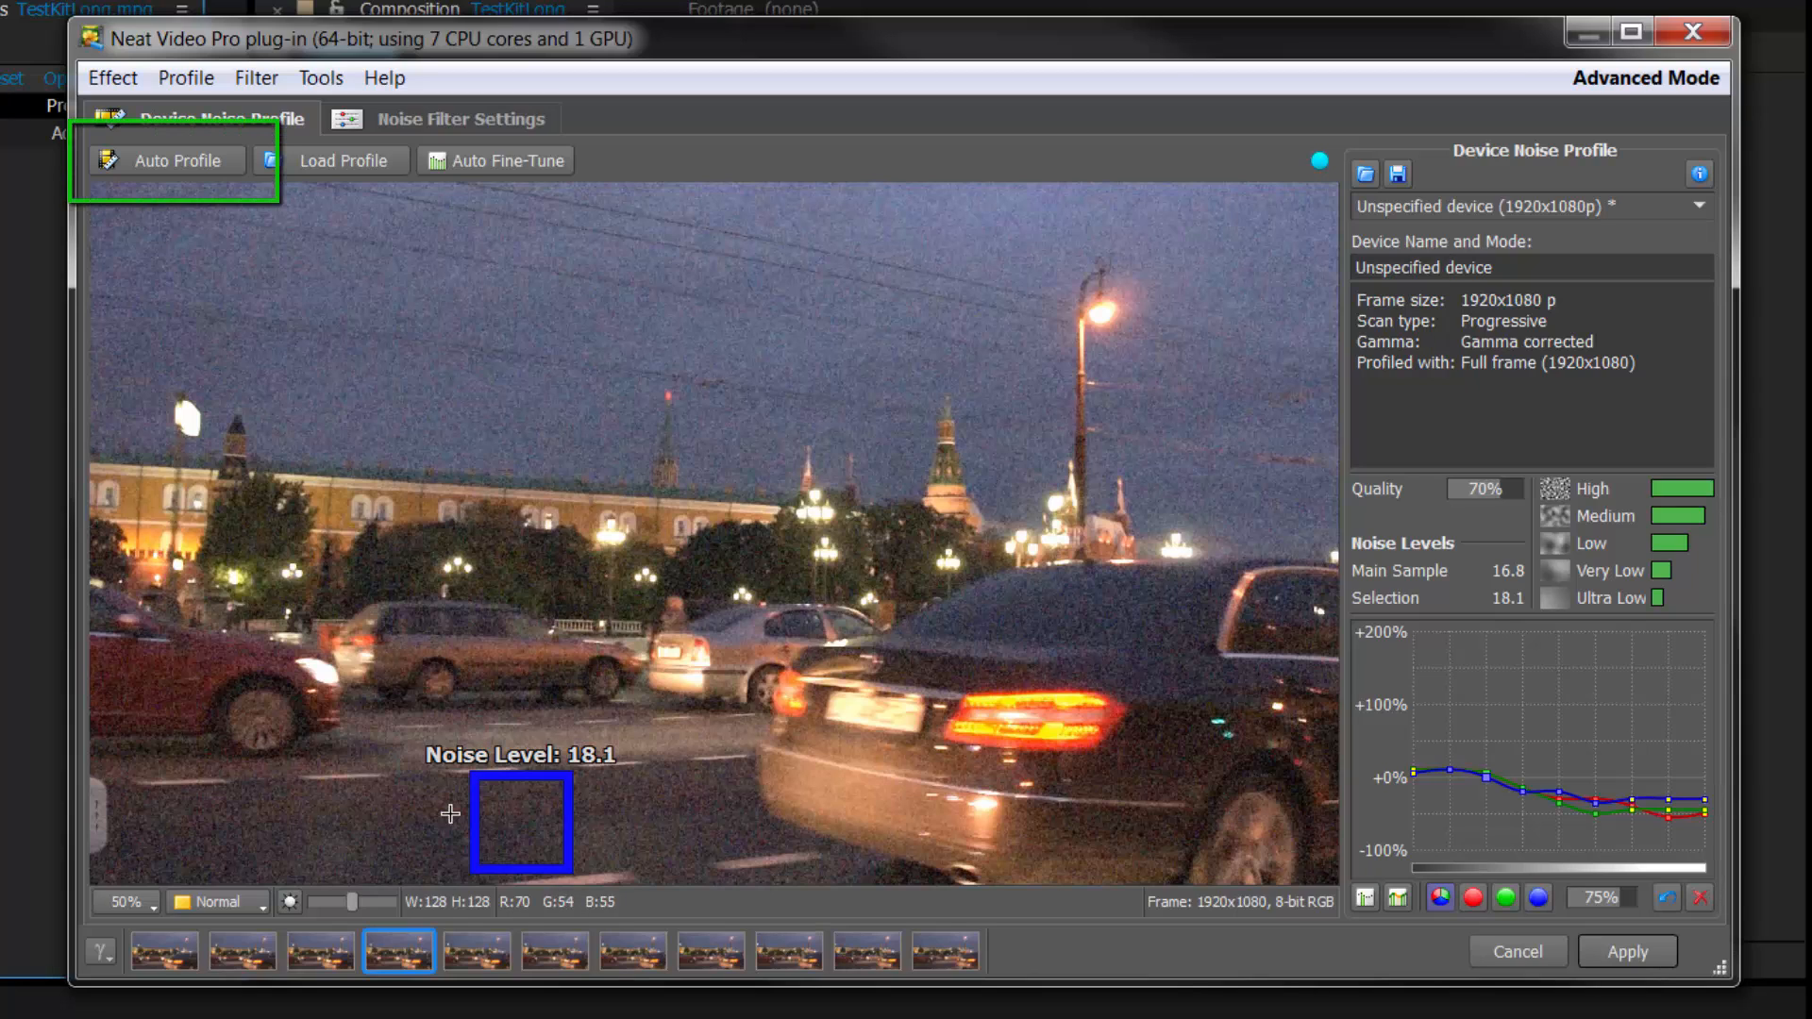
click(175, 162)
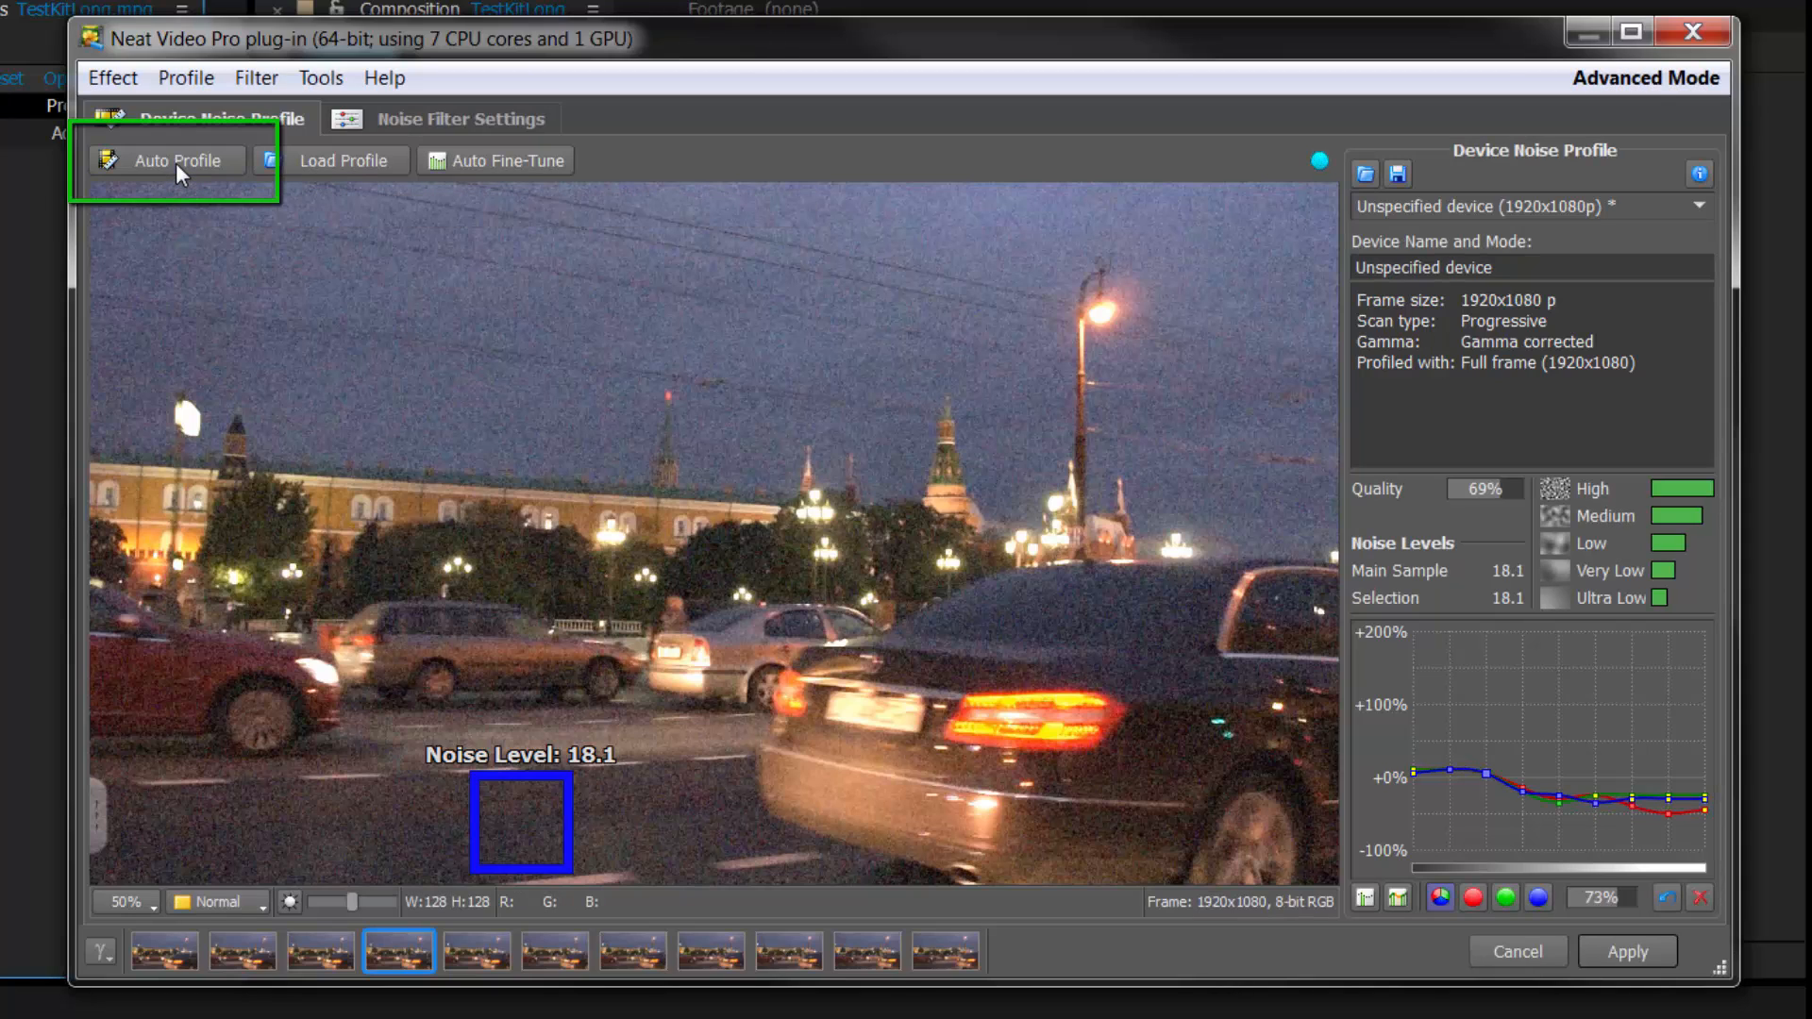
click(484, 116)
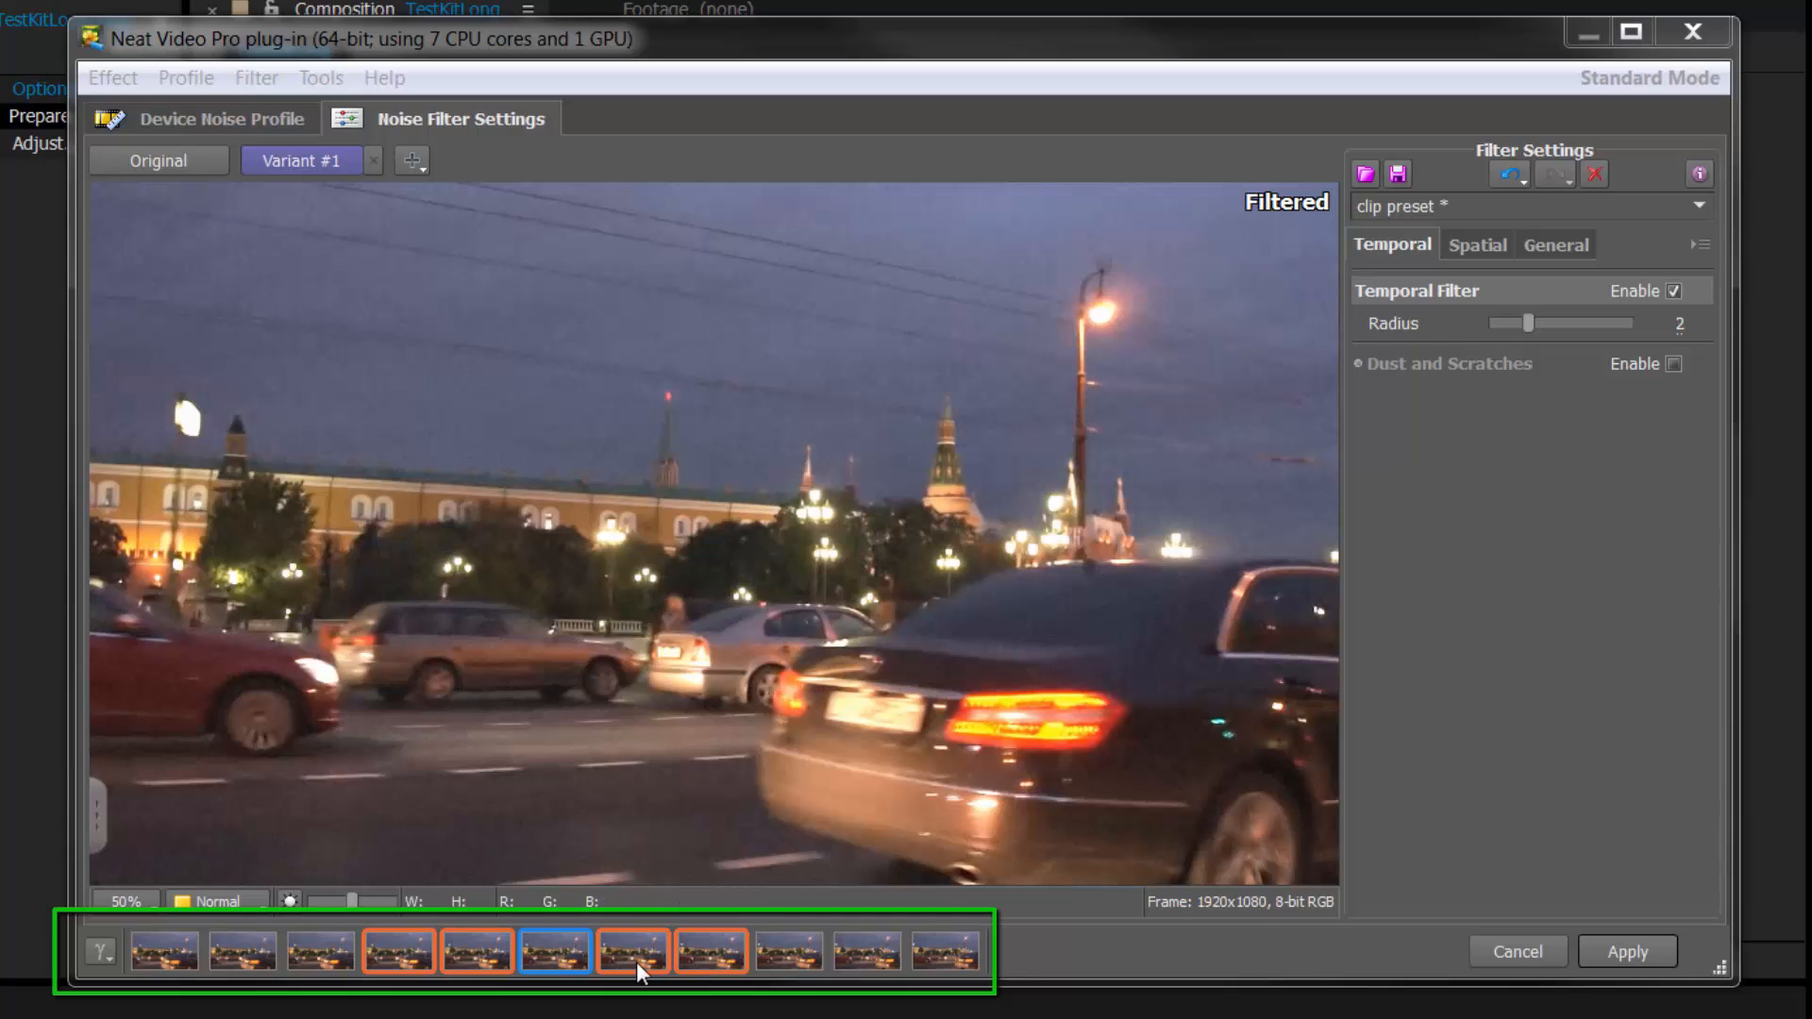
Try raising the Temporal Filter radius through 3 and 4 to the maximum of 5, and restore its default of 2
click(1599, 325)
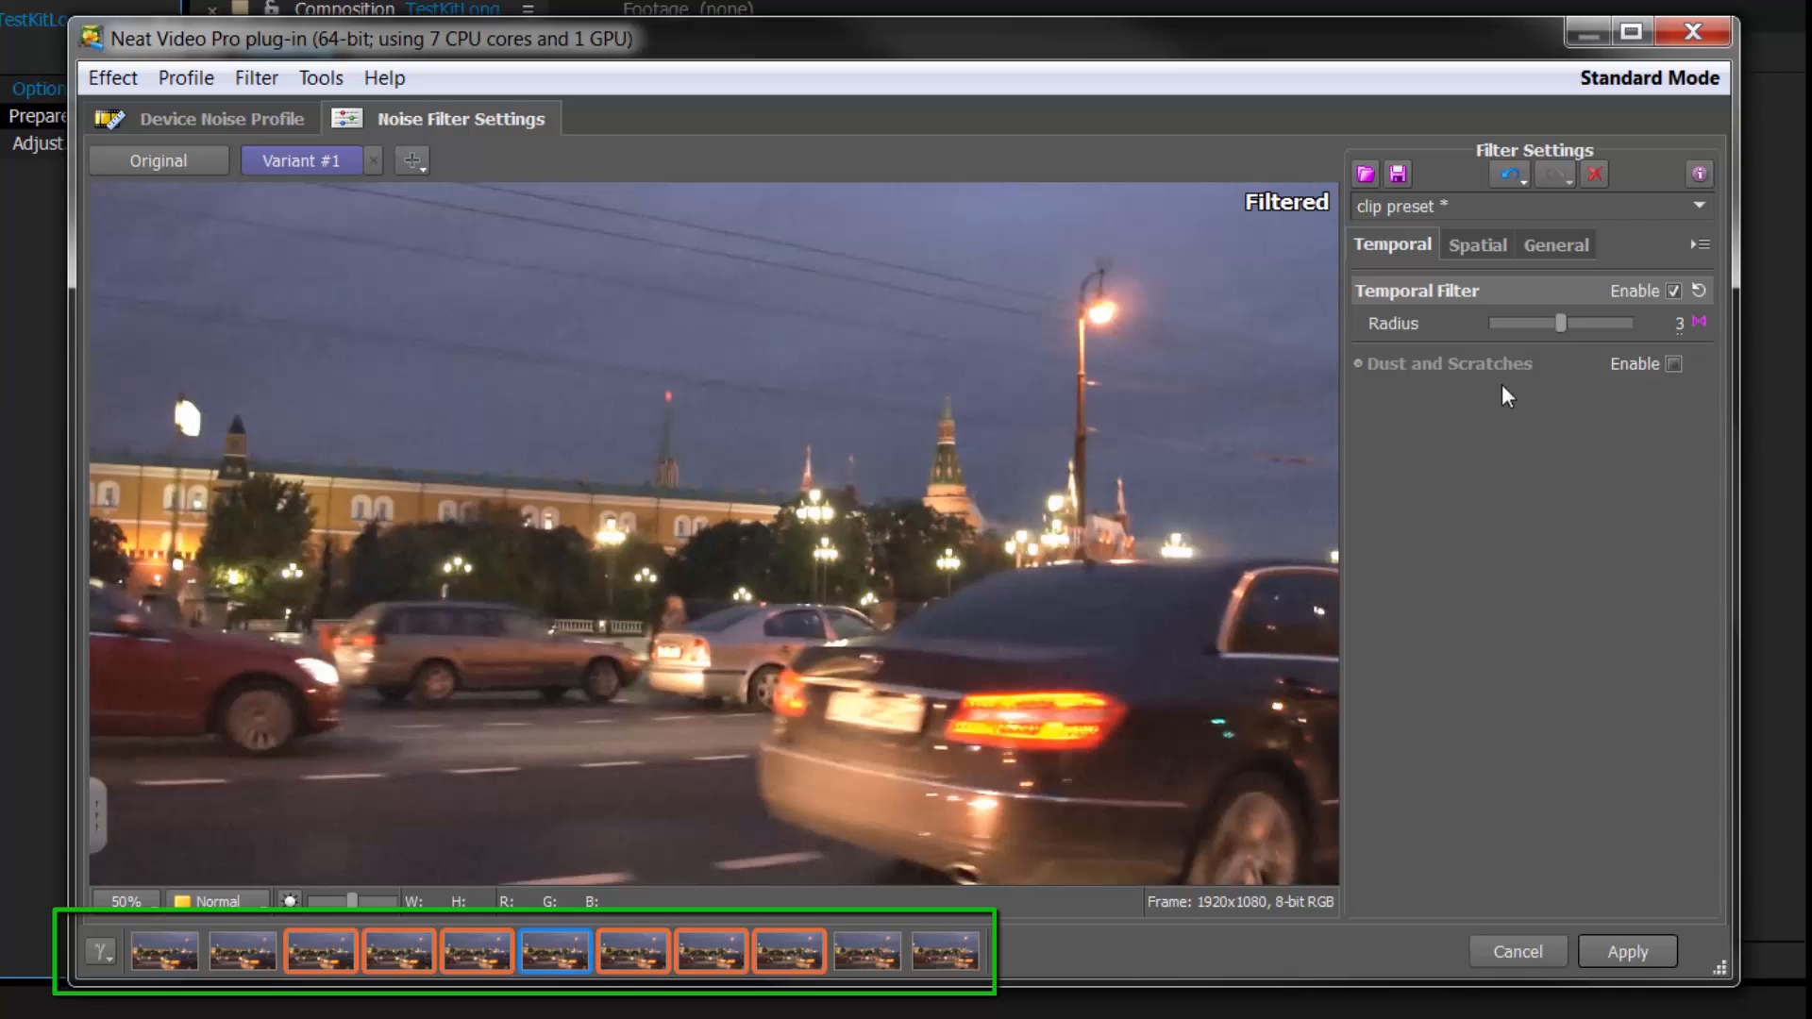
click(1614, 317)
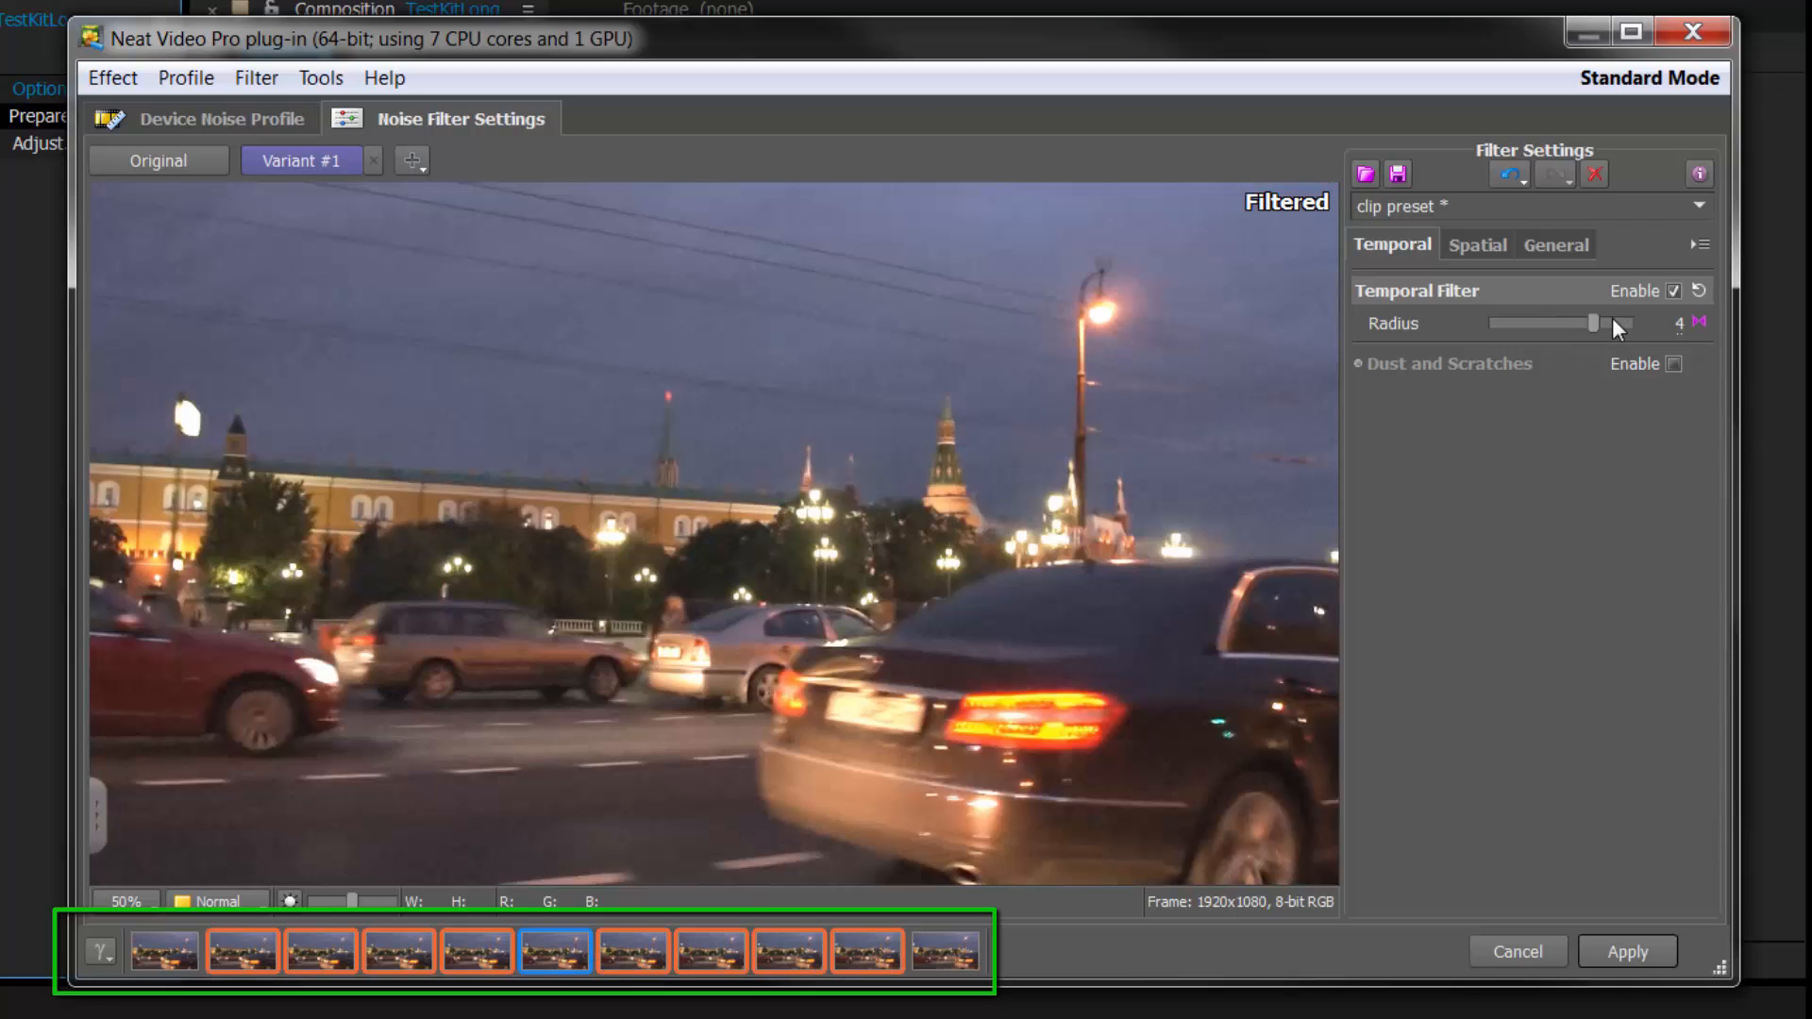
click(1614, 317)
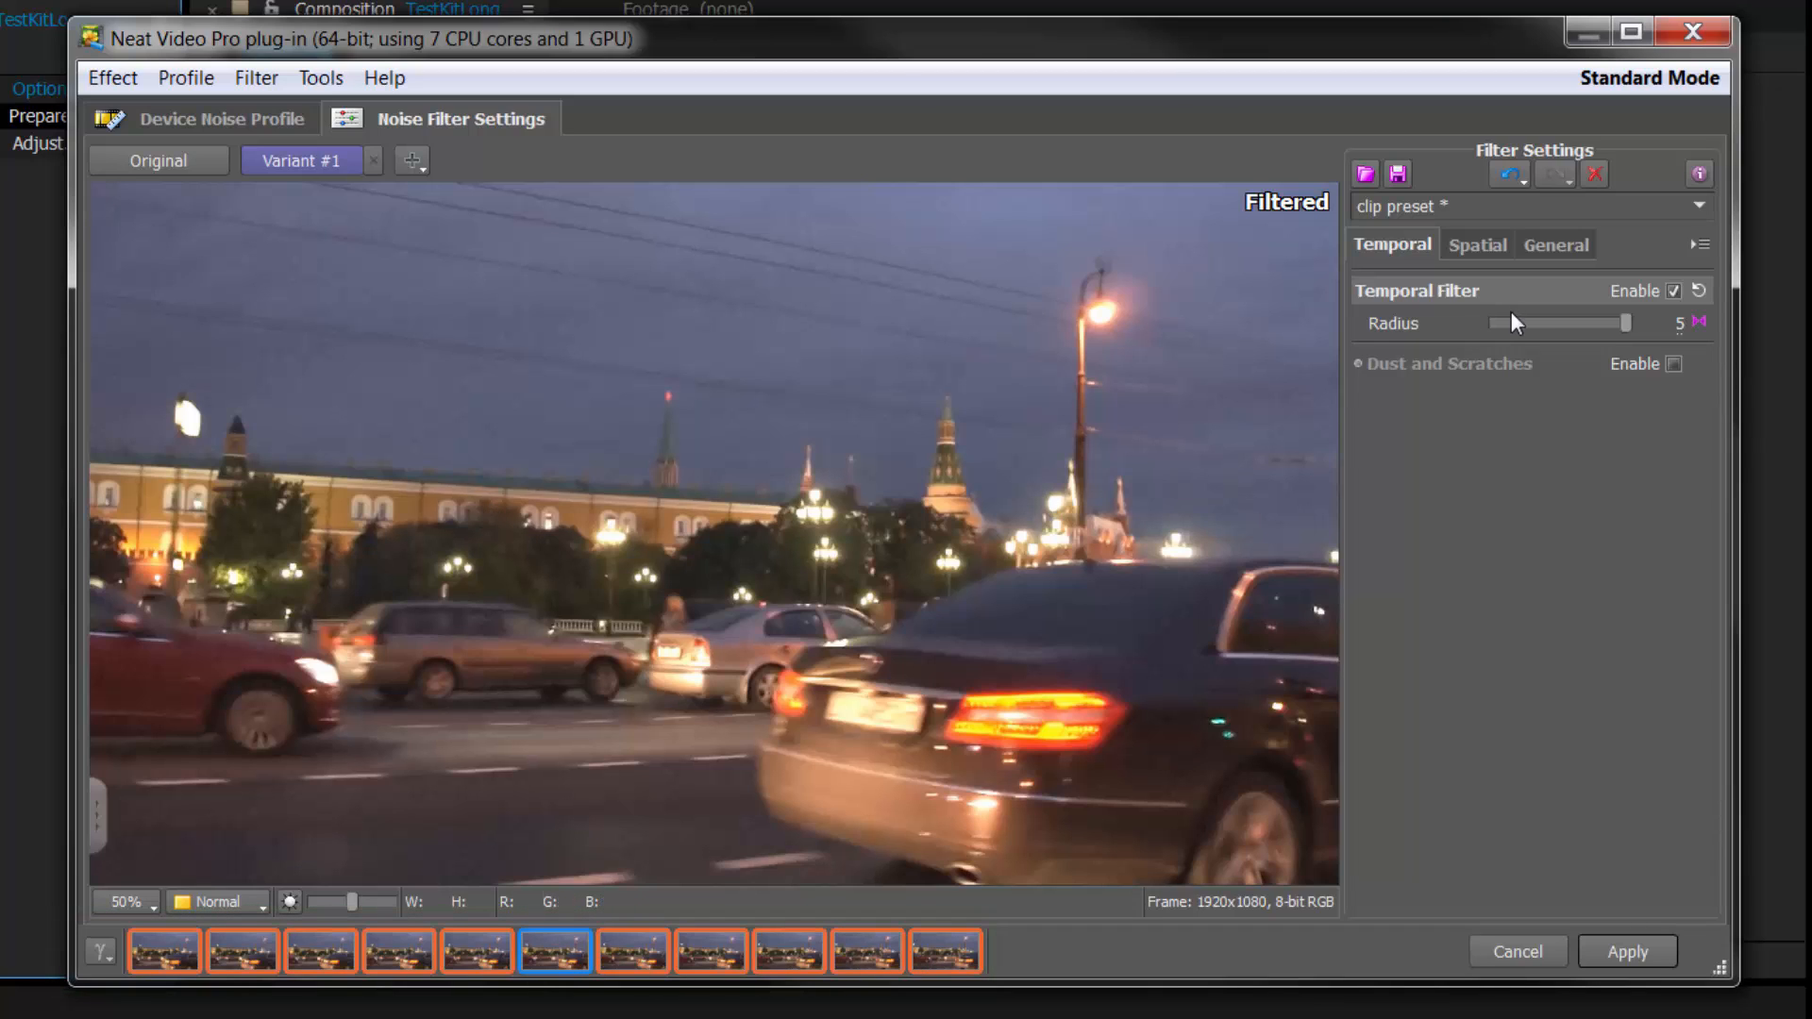
click(1700, 323)
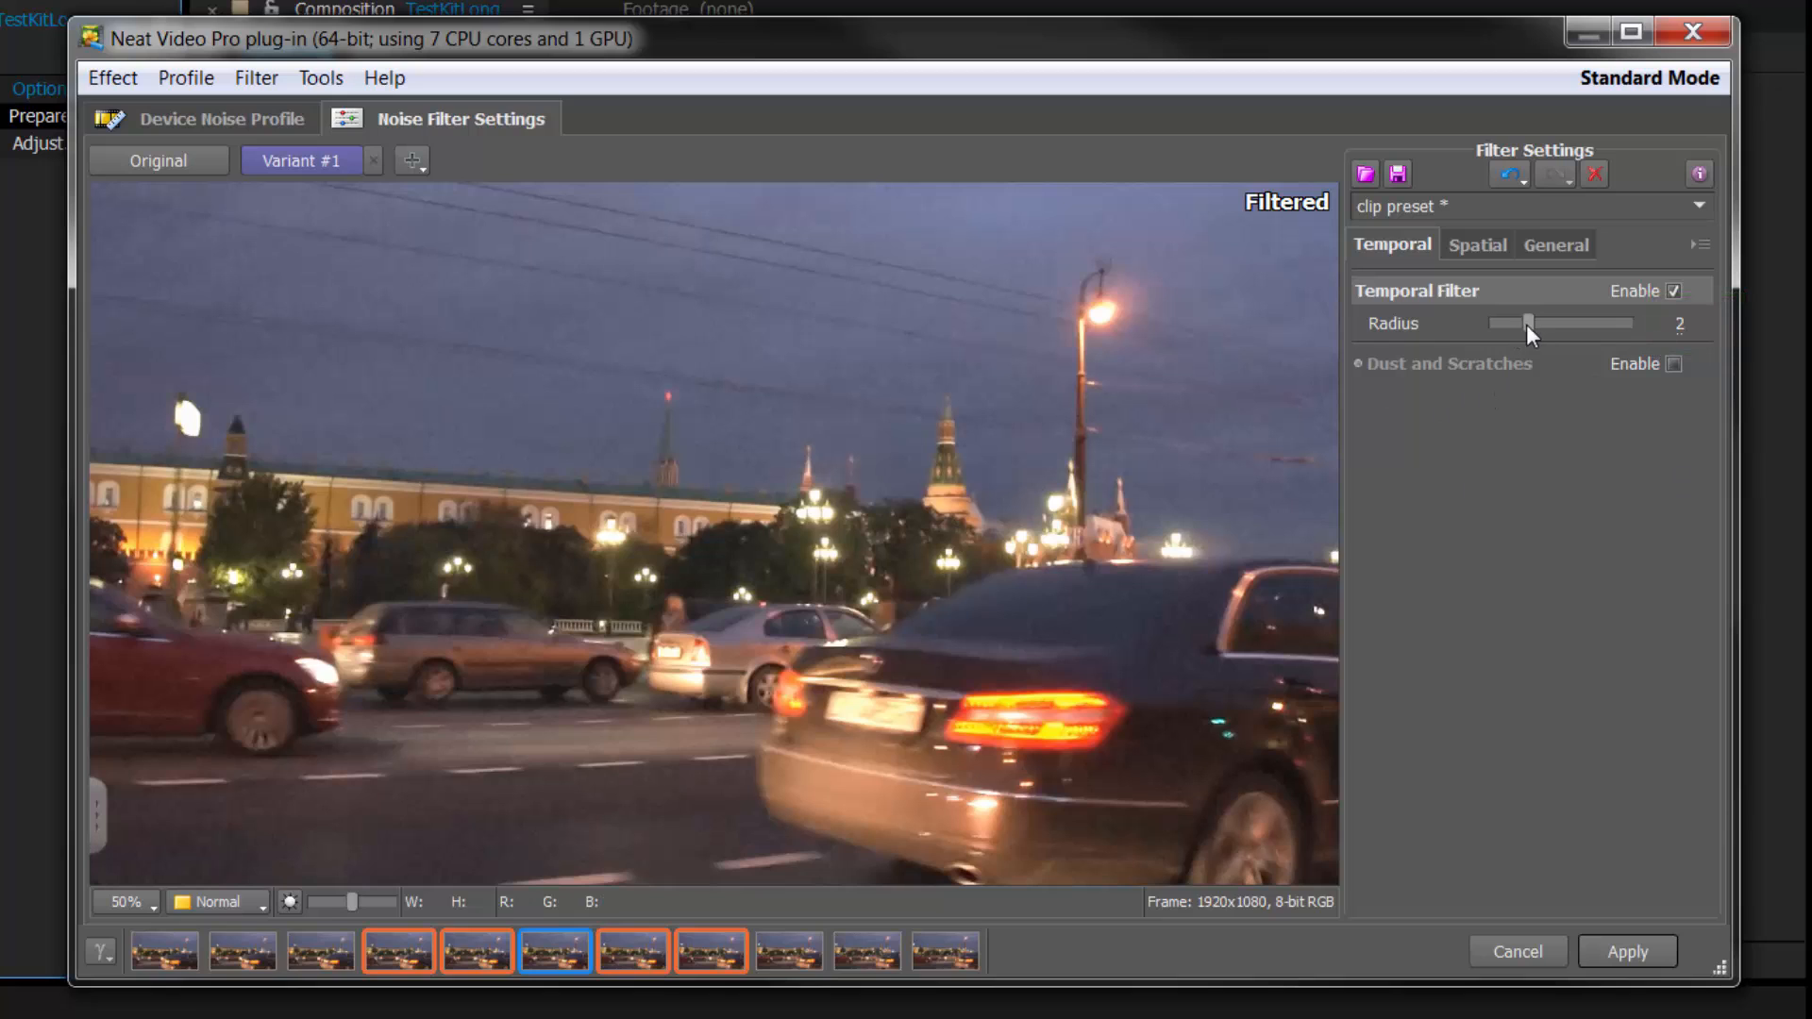
drag(1526, 325, 1695, 327)
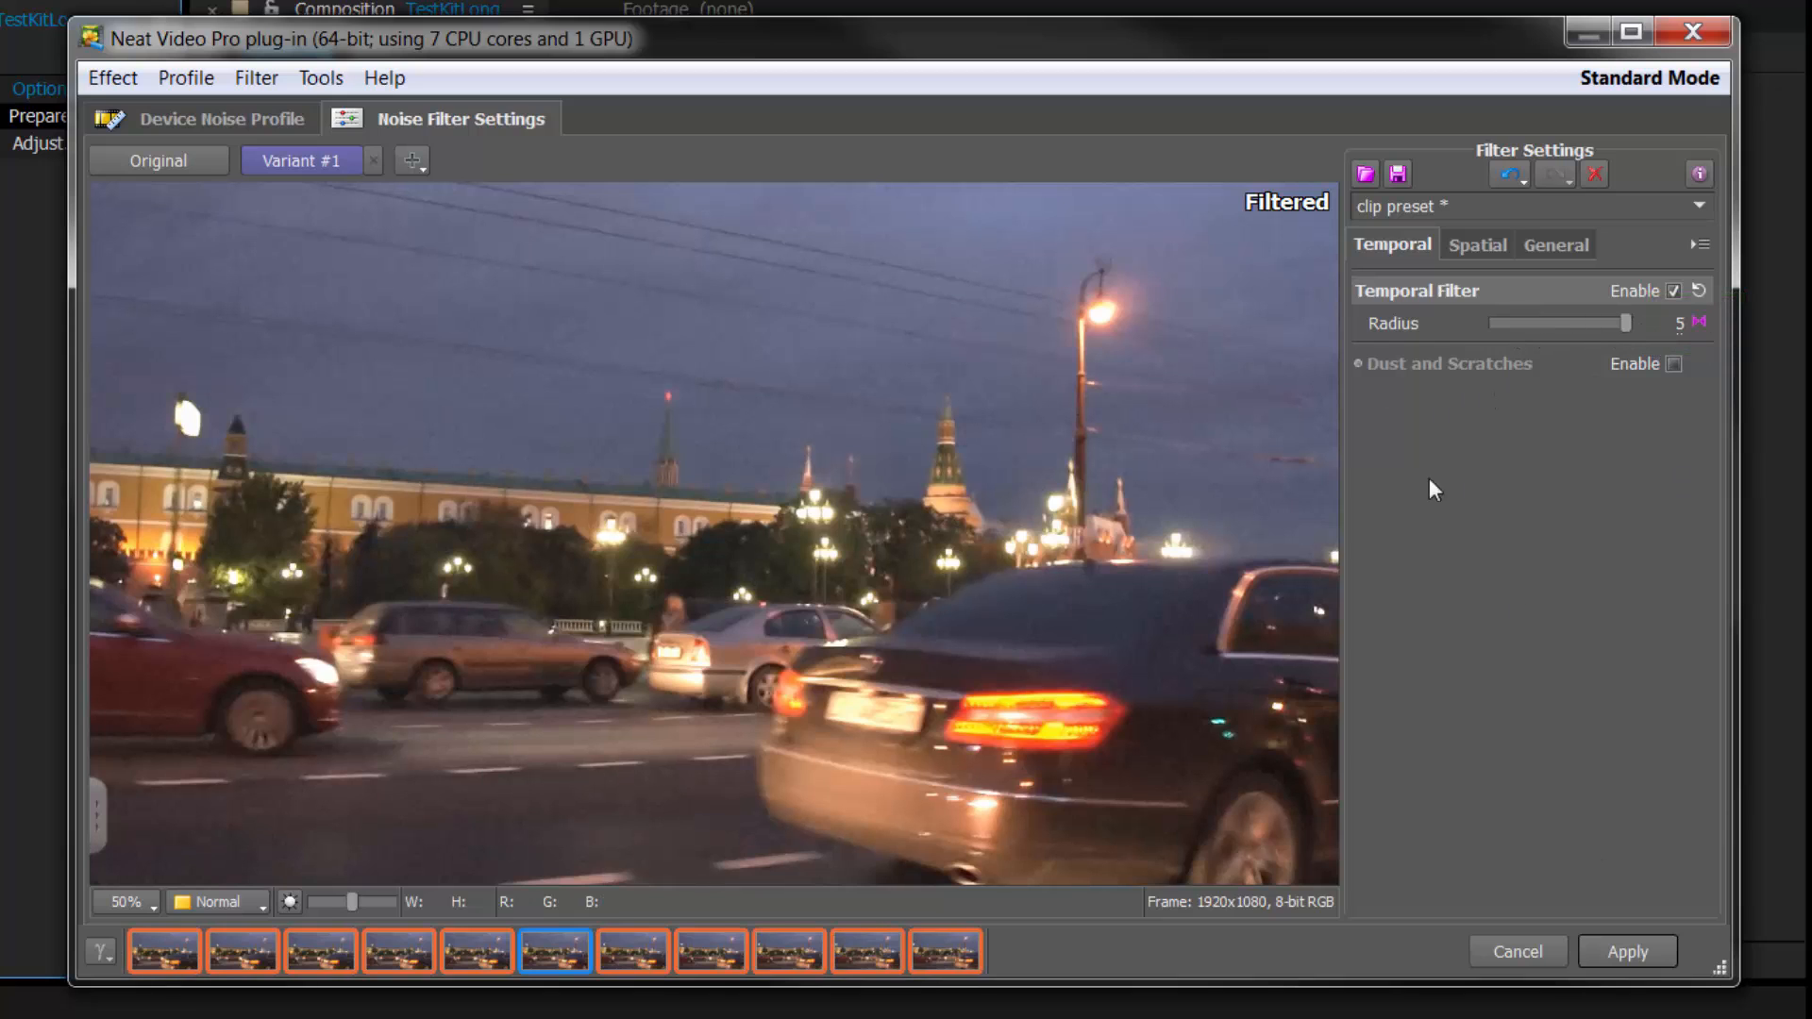
click(1698, 324)
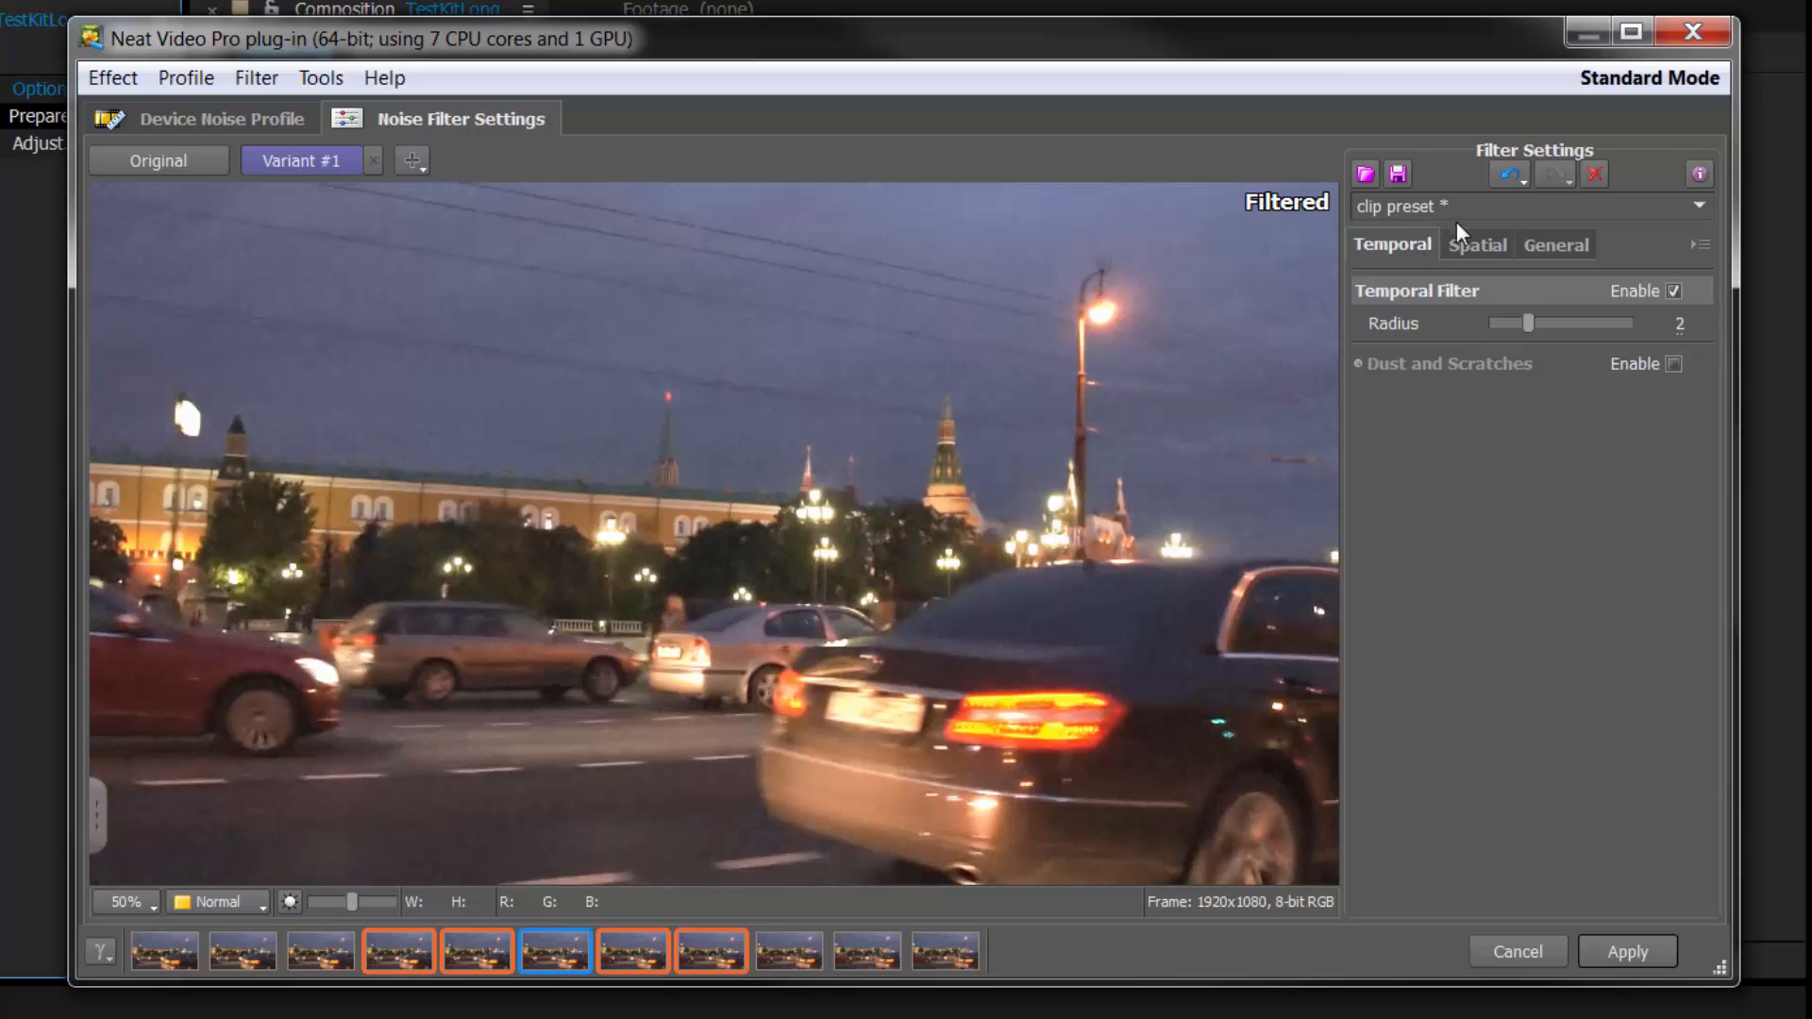
Try Spatial Filter luminance noise reduction amounts of 50% and 60%, restore the default amount, and return to the temporal settings
click(1478, 245)
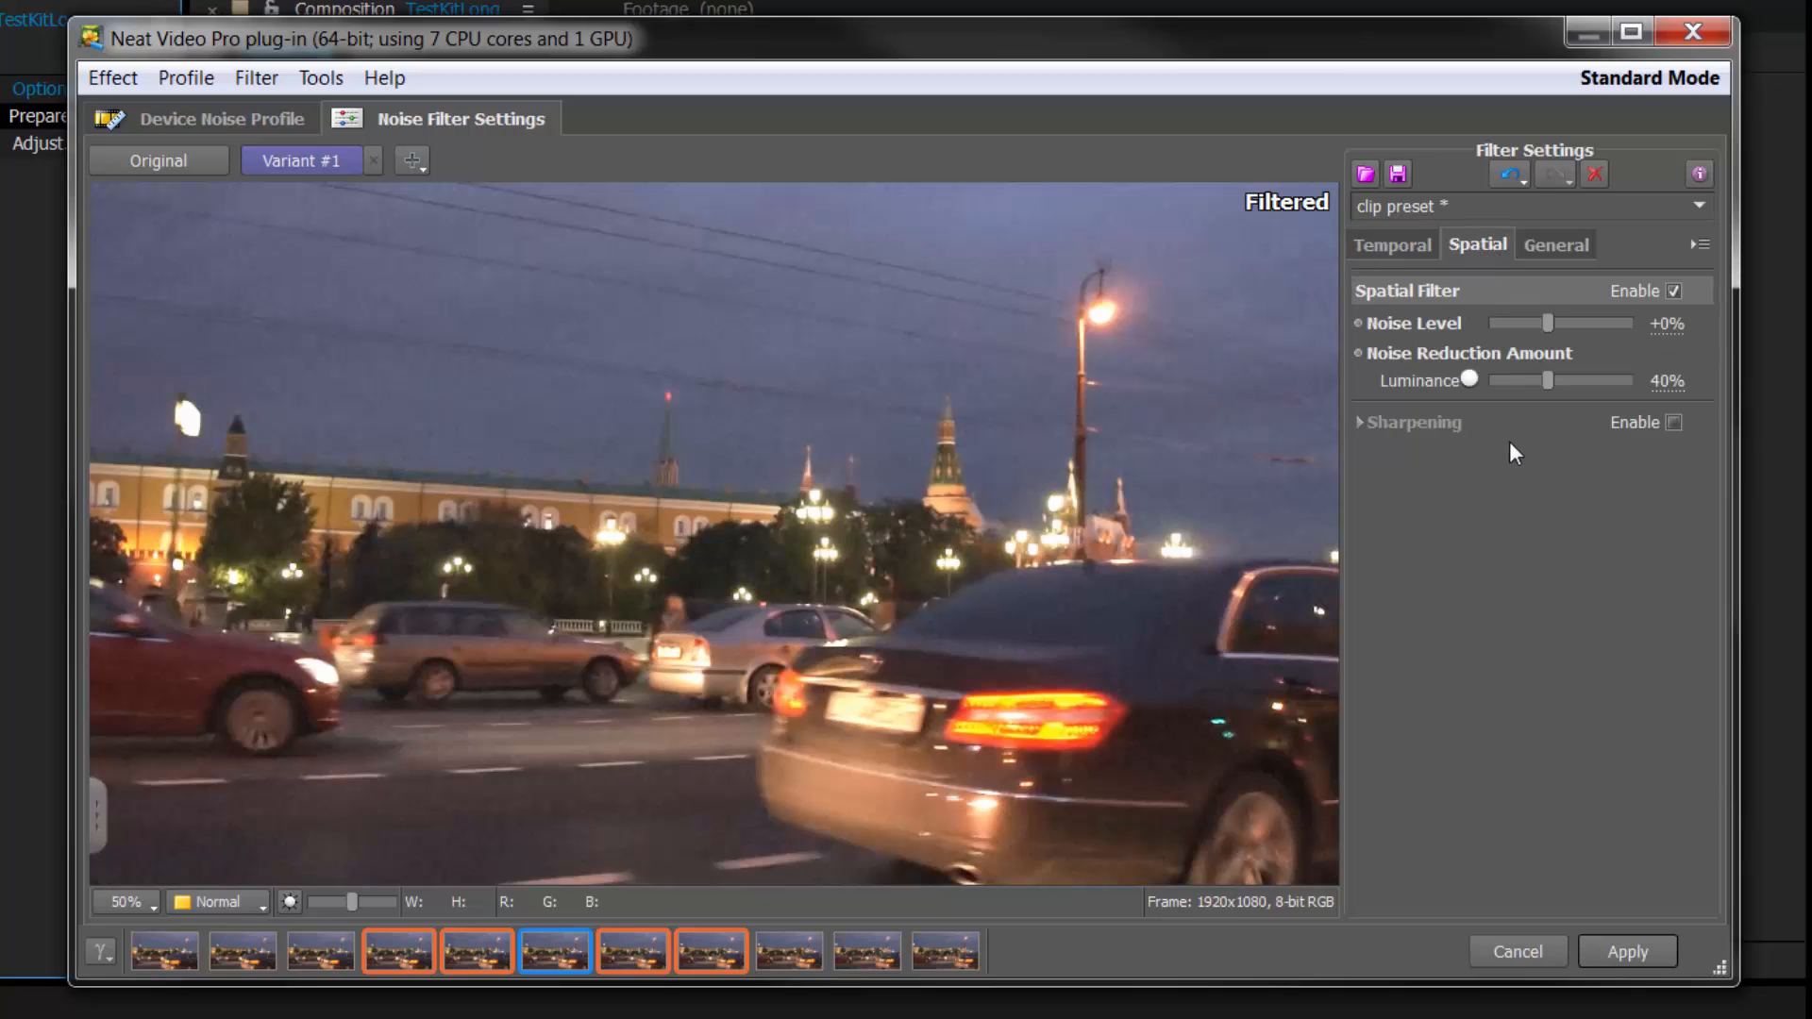
click(1593, 380)
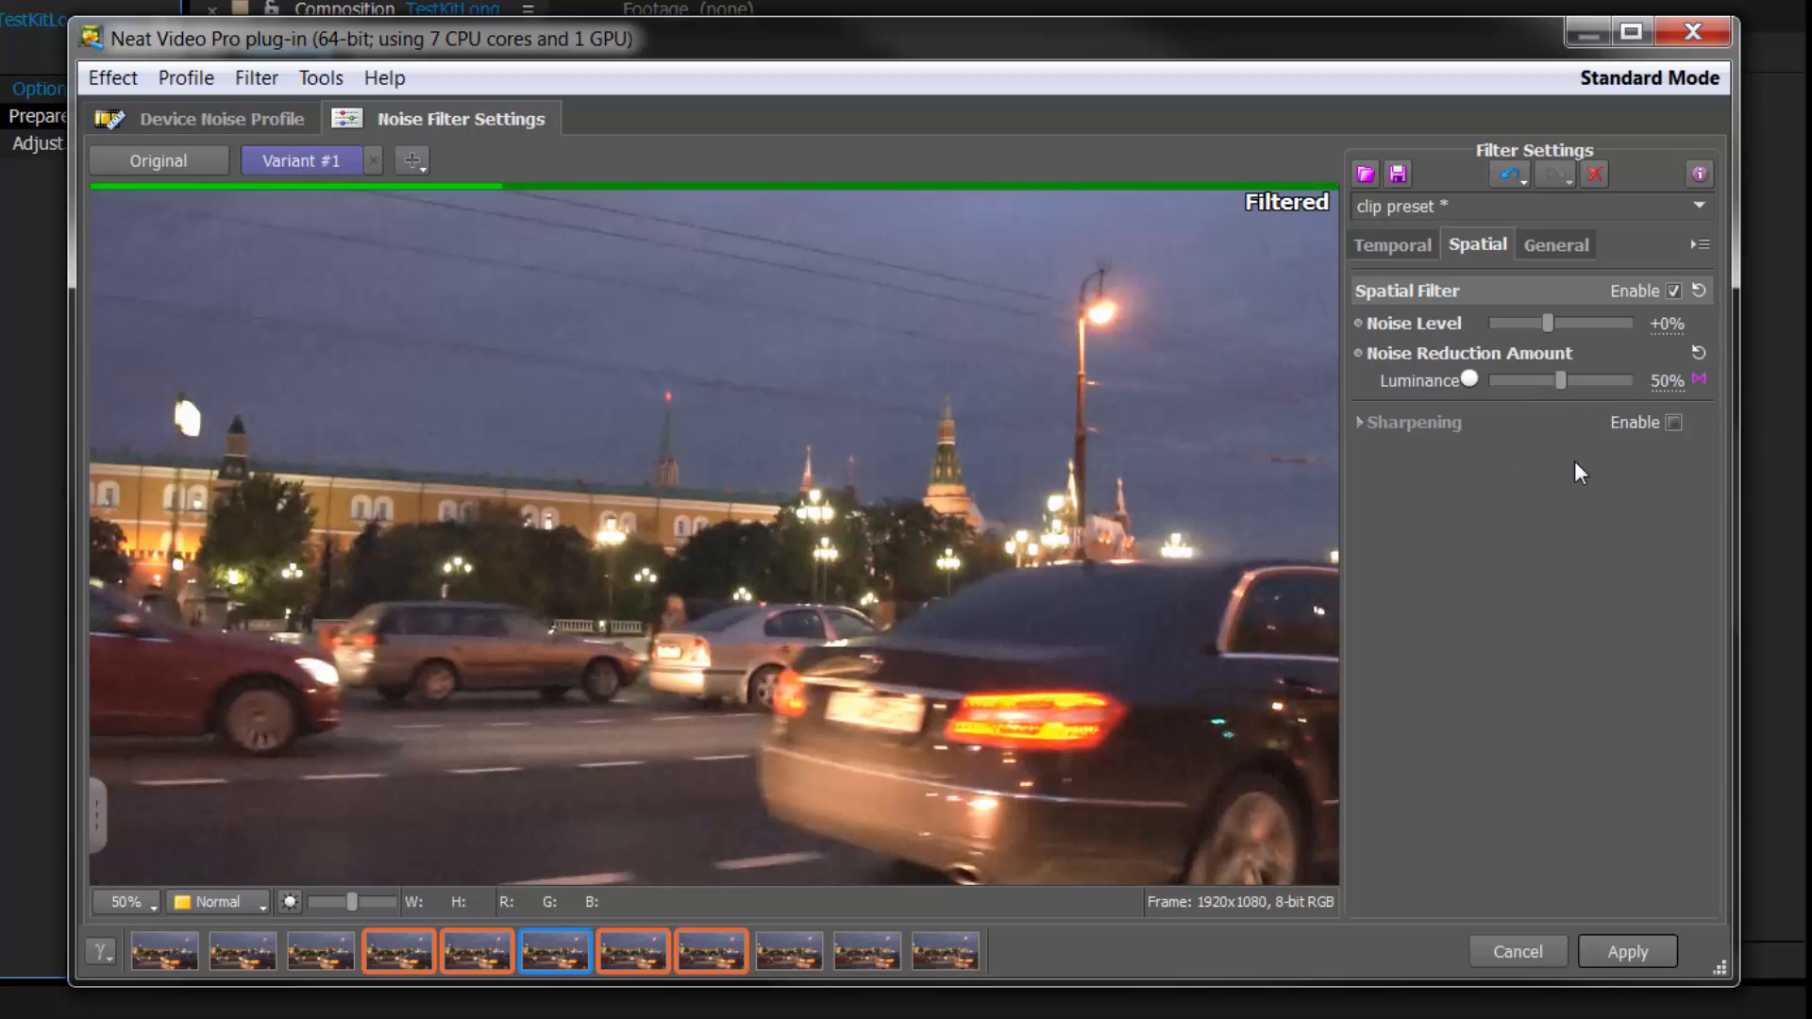
click(1617, 383)
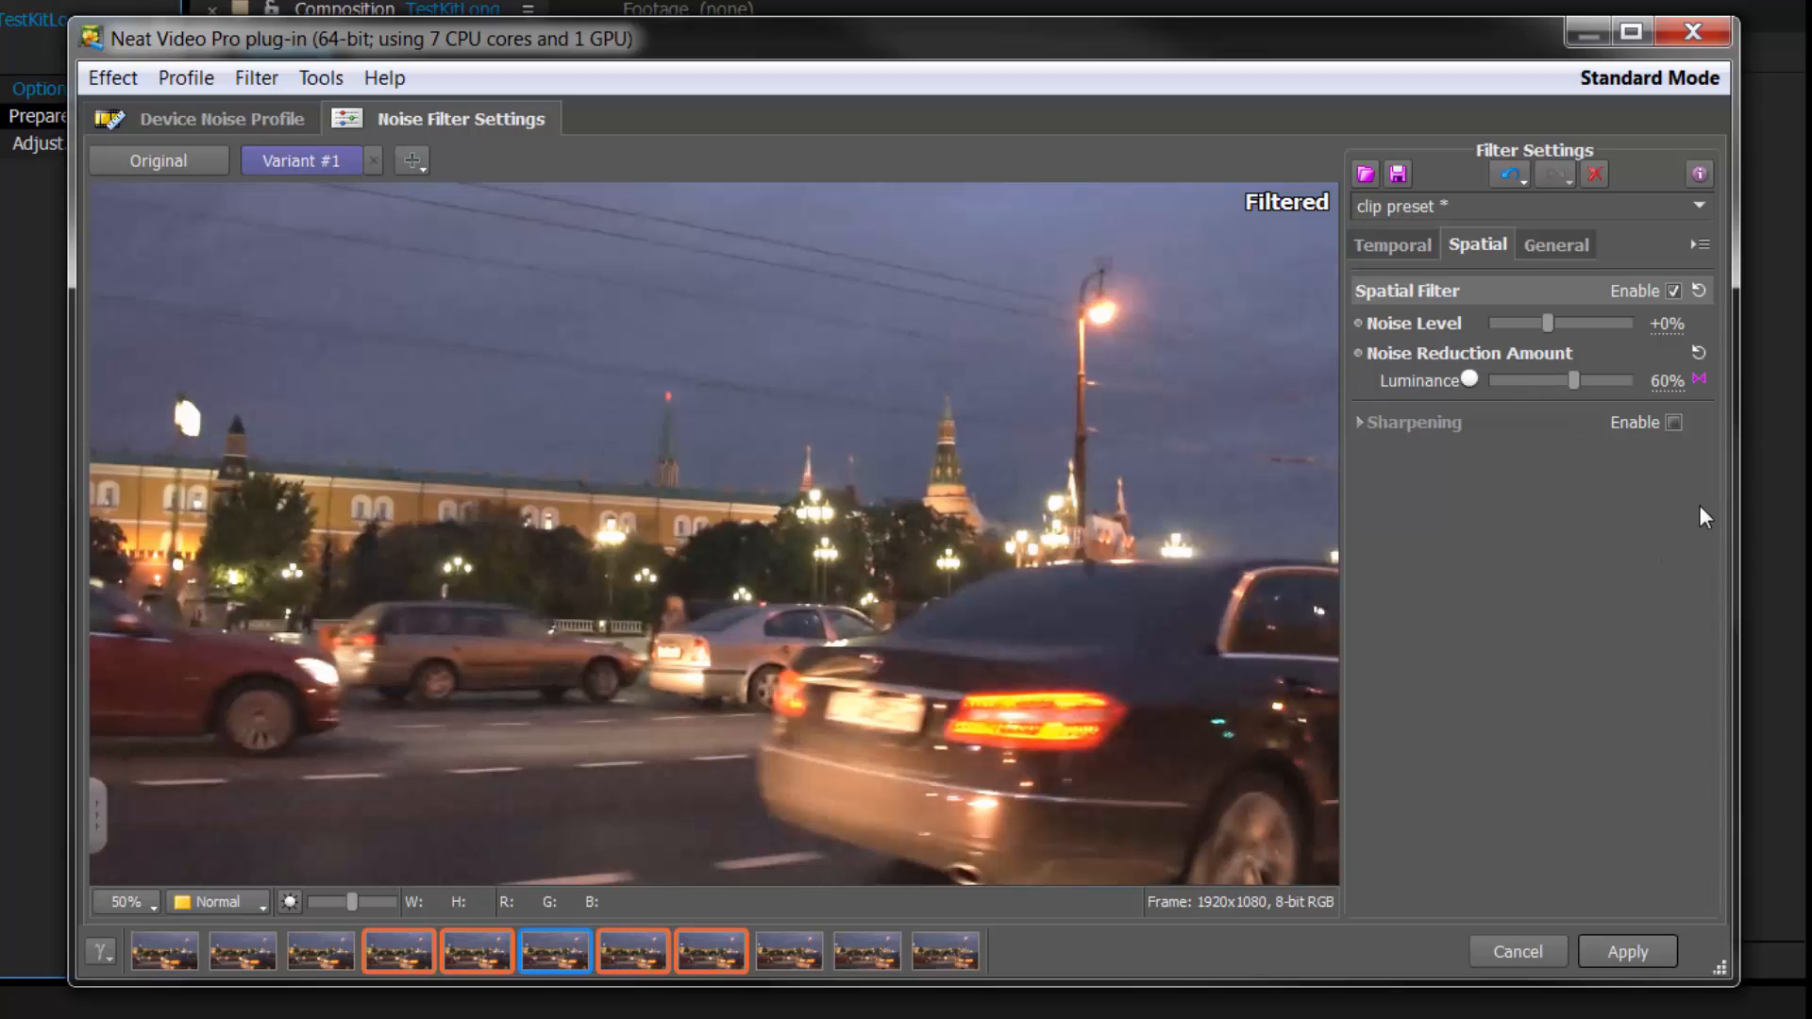
click(1700, 380)
click(1395, 244)
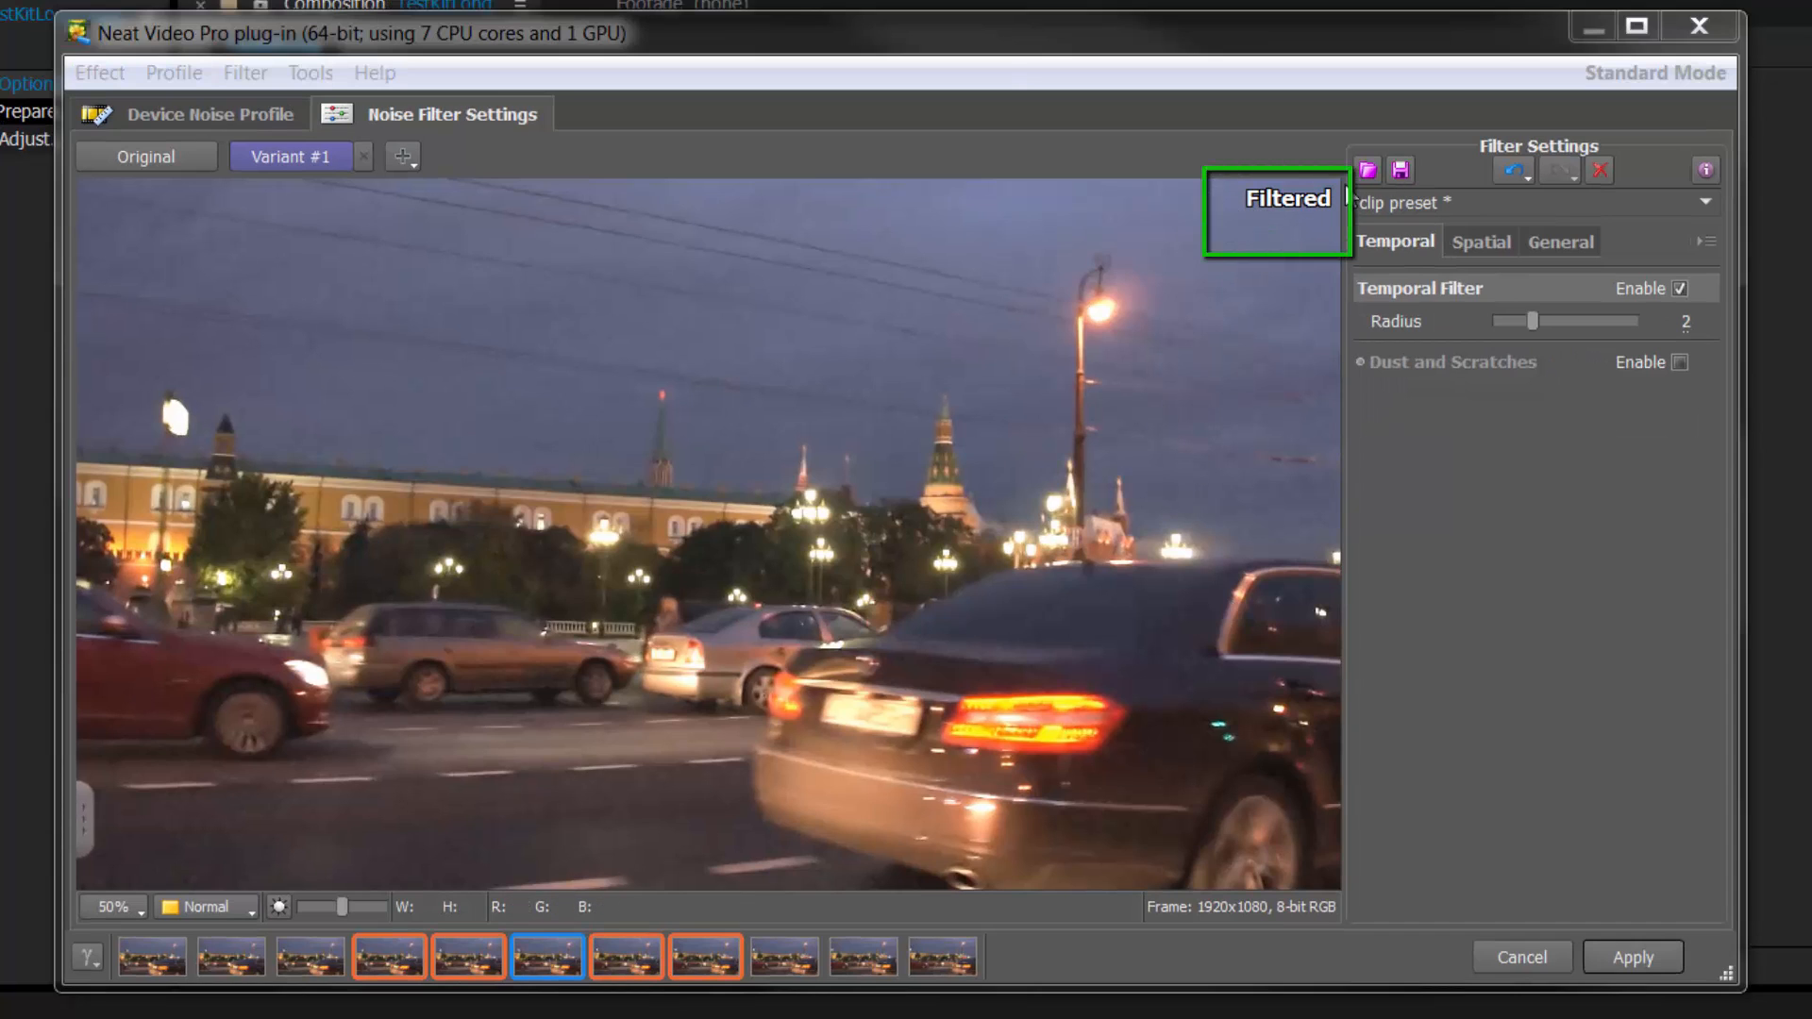
Compare the filtered preview of Variant #1 with the original frame by switching between them several times
click(1304, 253)
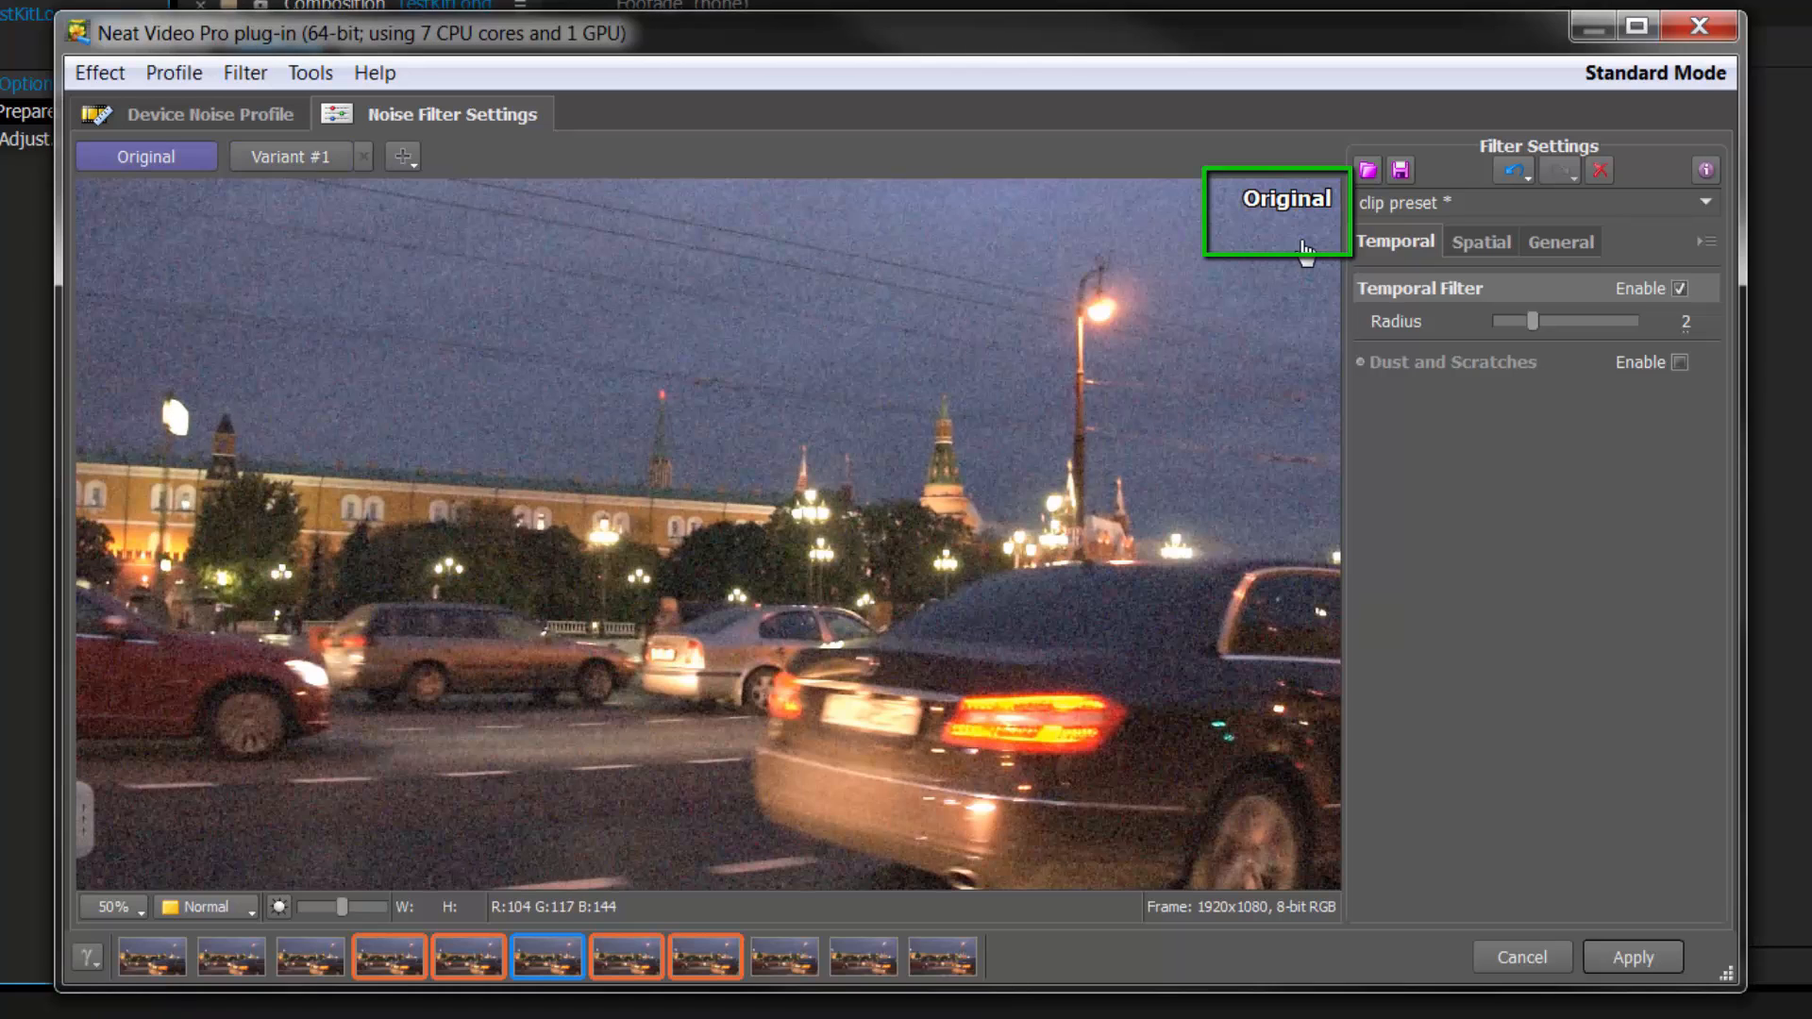
click(1304, 253)
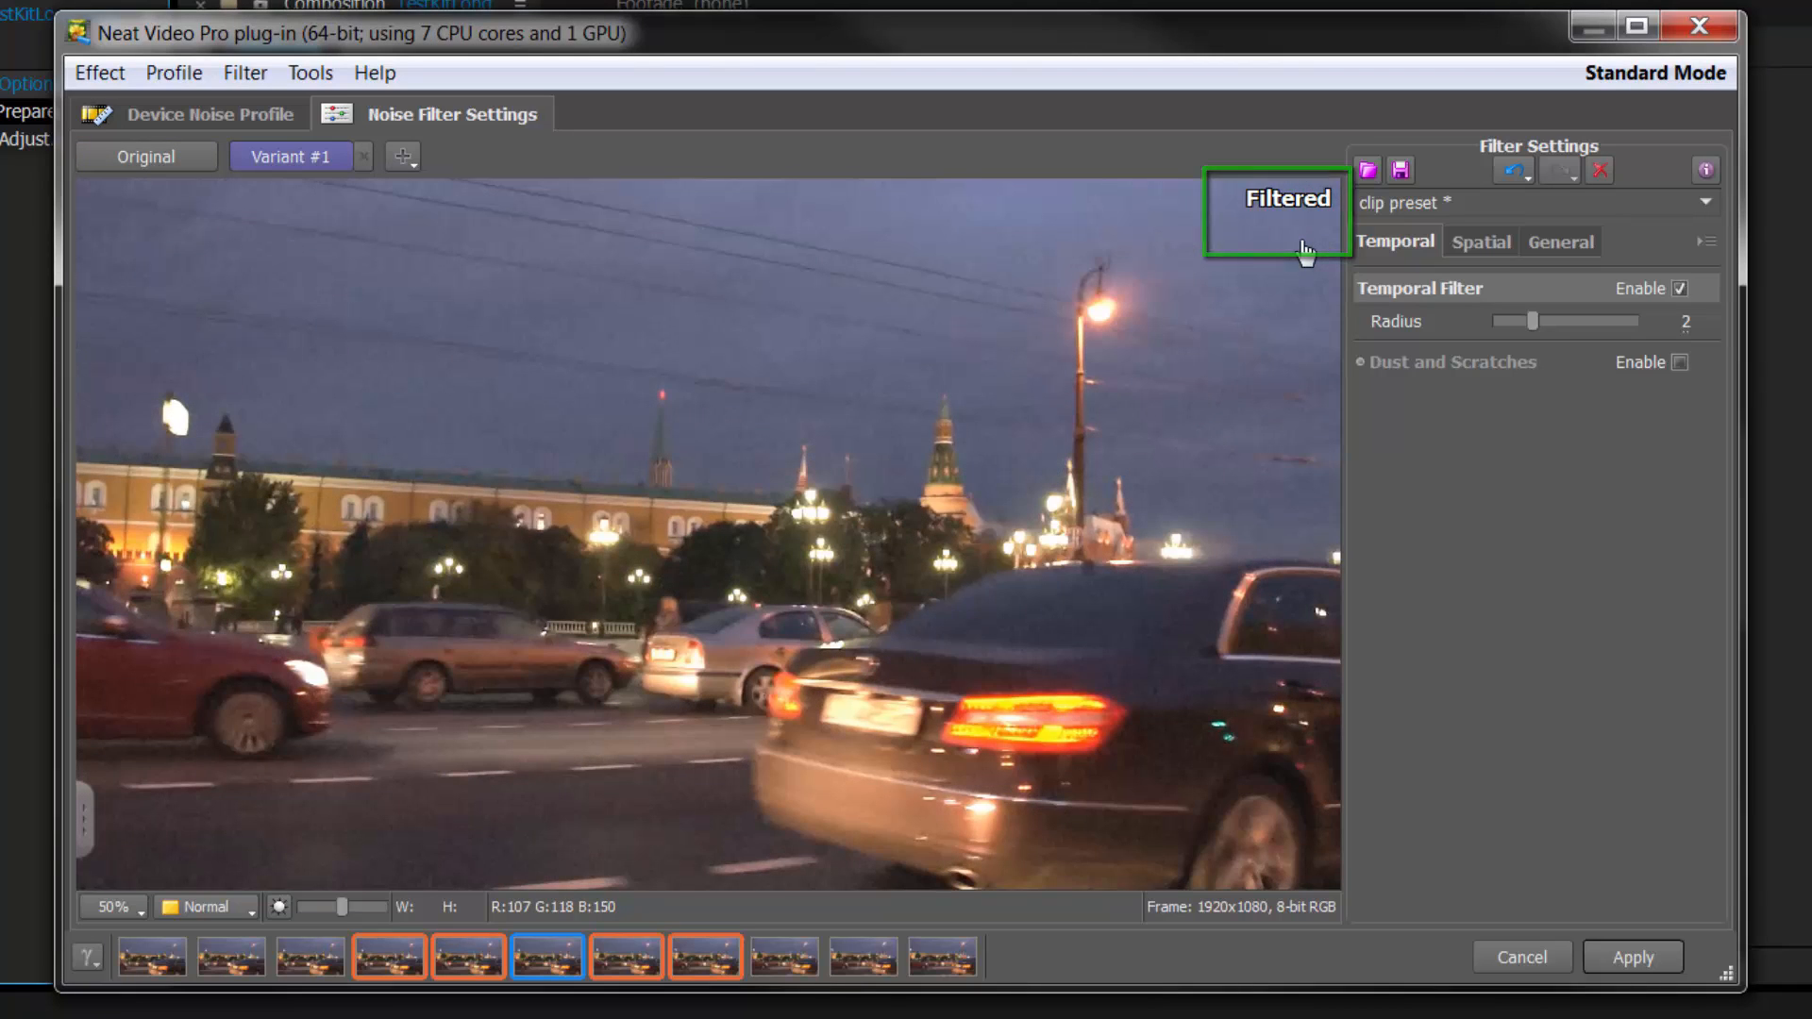
click(1304, 253)
click(1305, 253)
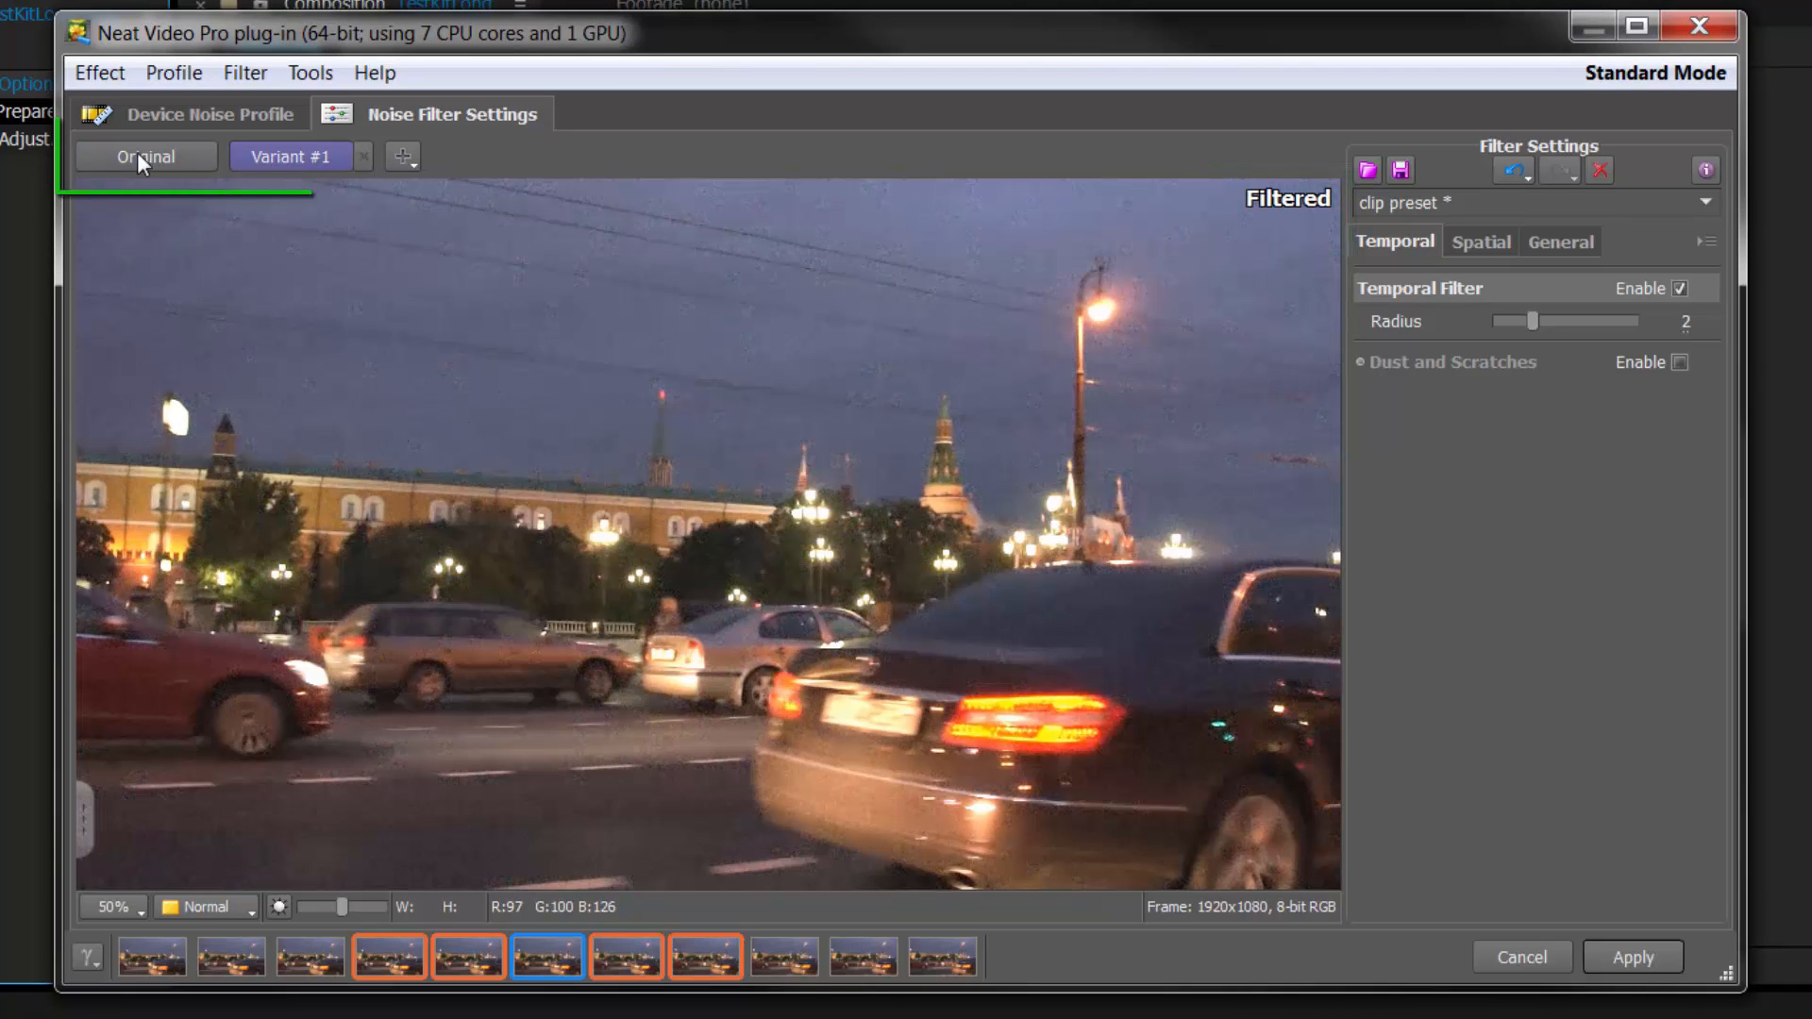
click(172, 166)
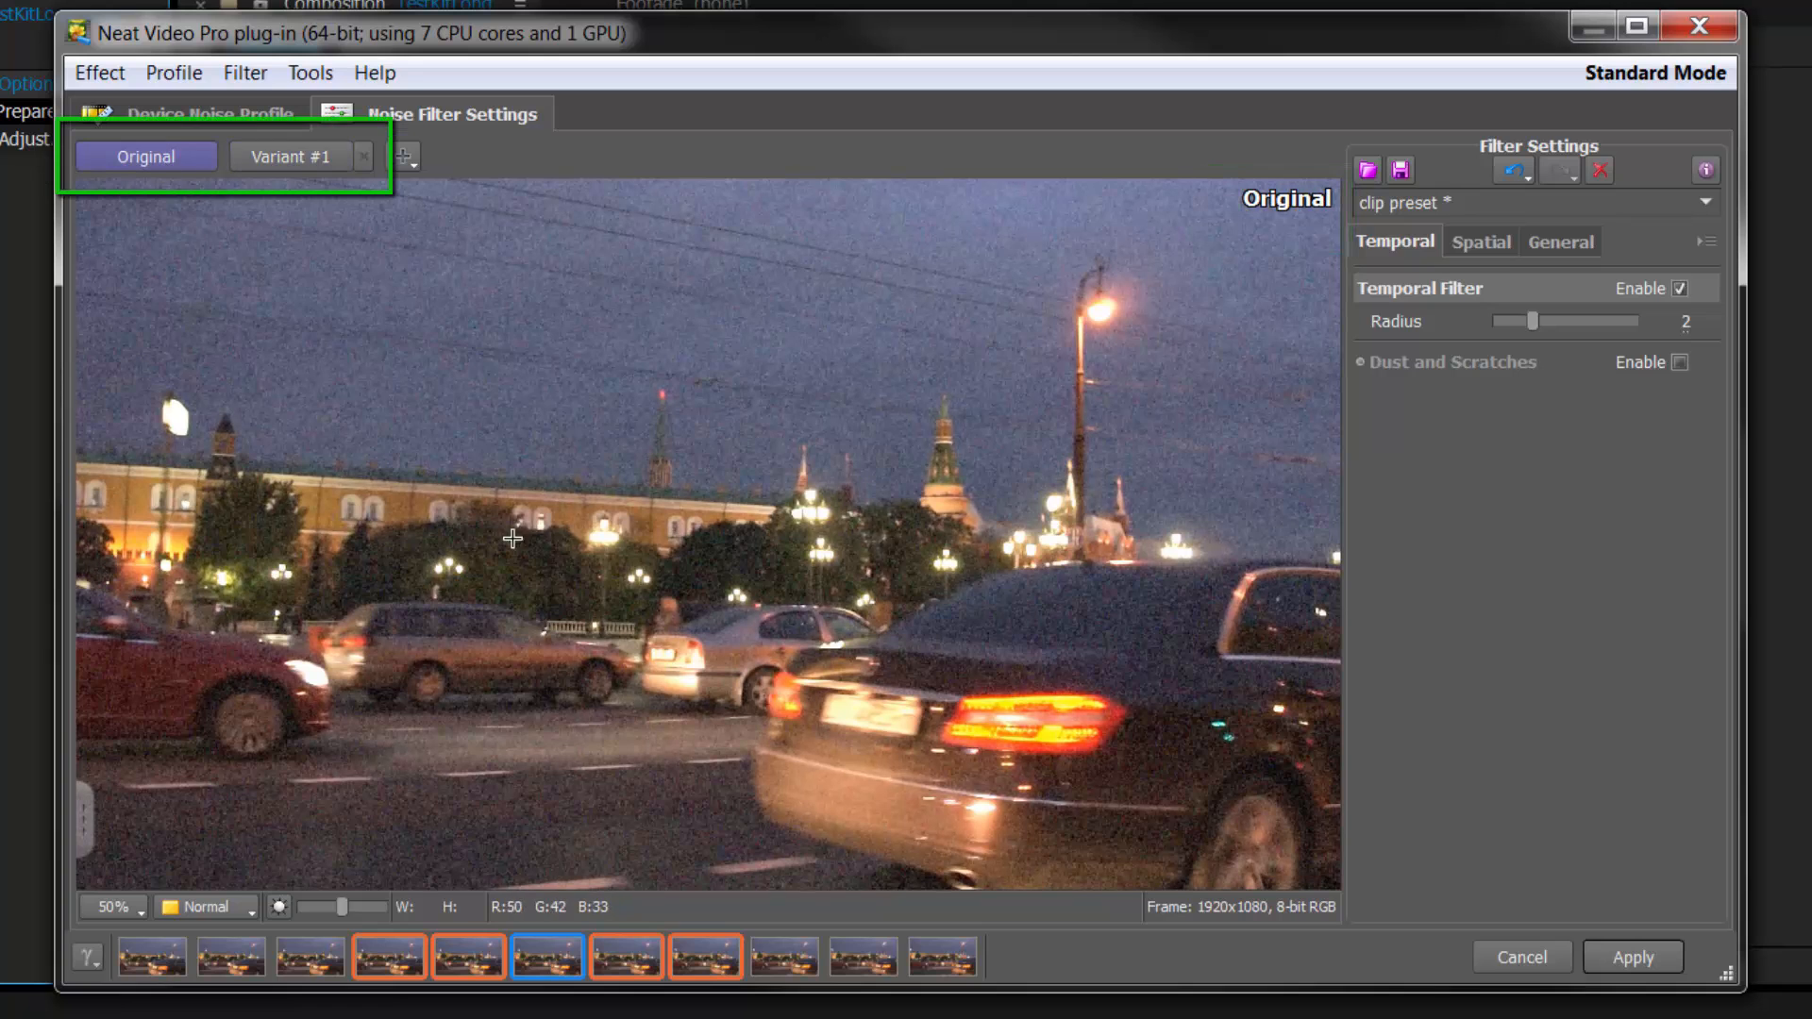
click(304, 175)
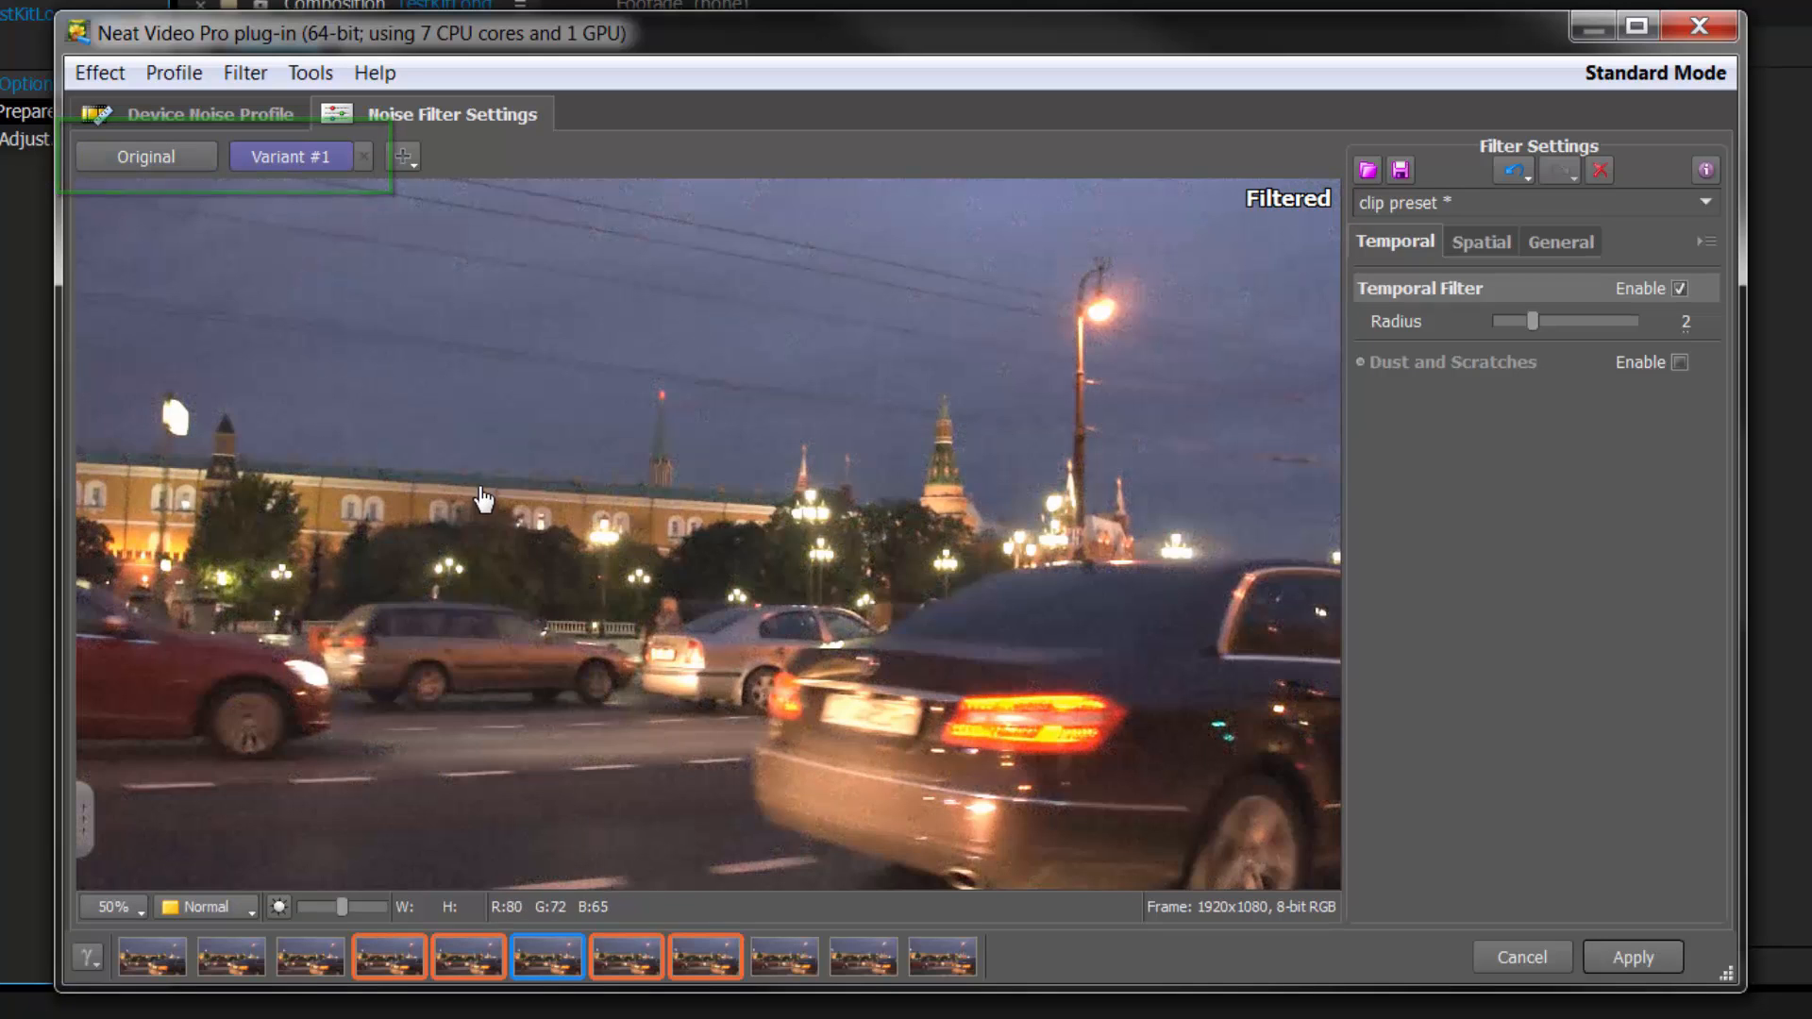
Mark a preview area of about 768 × 354 pixels over the sky and move it down over the trees and cars to compare filtering
drag(359, 281, 869, 516)
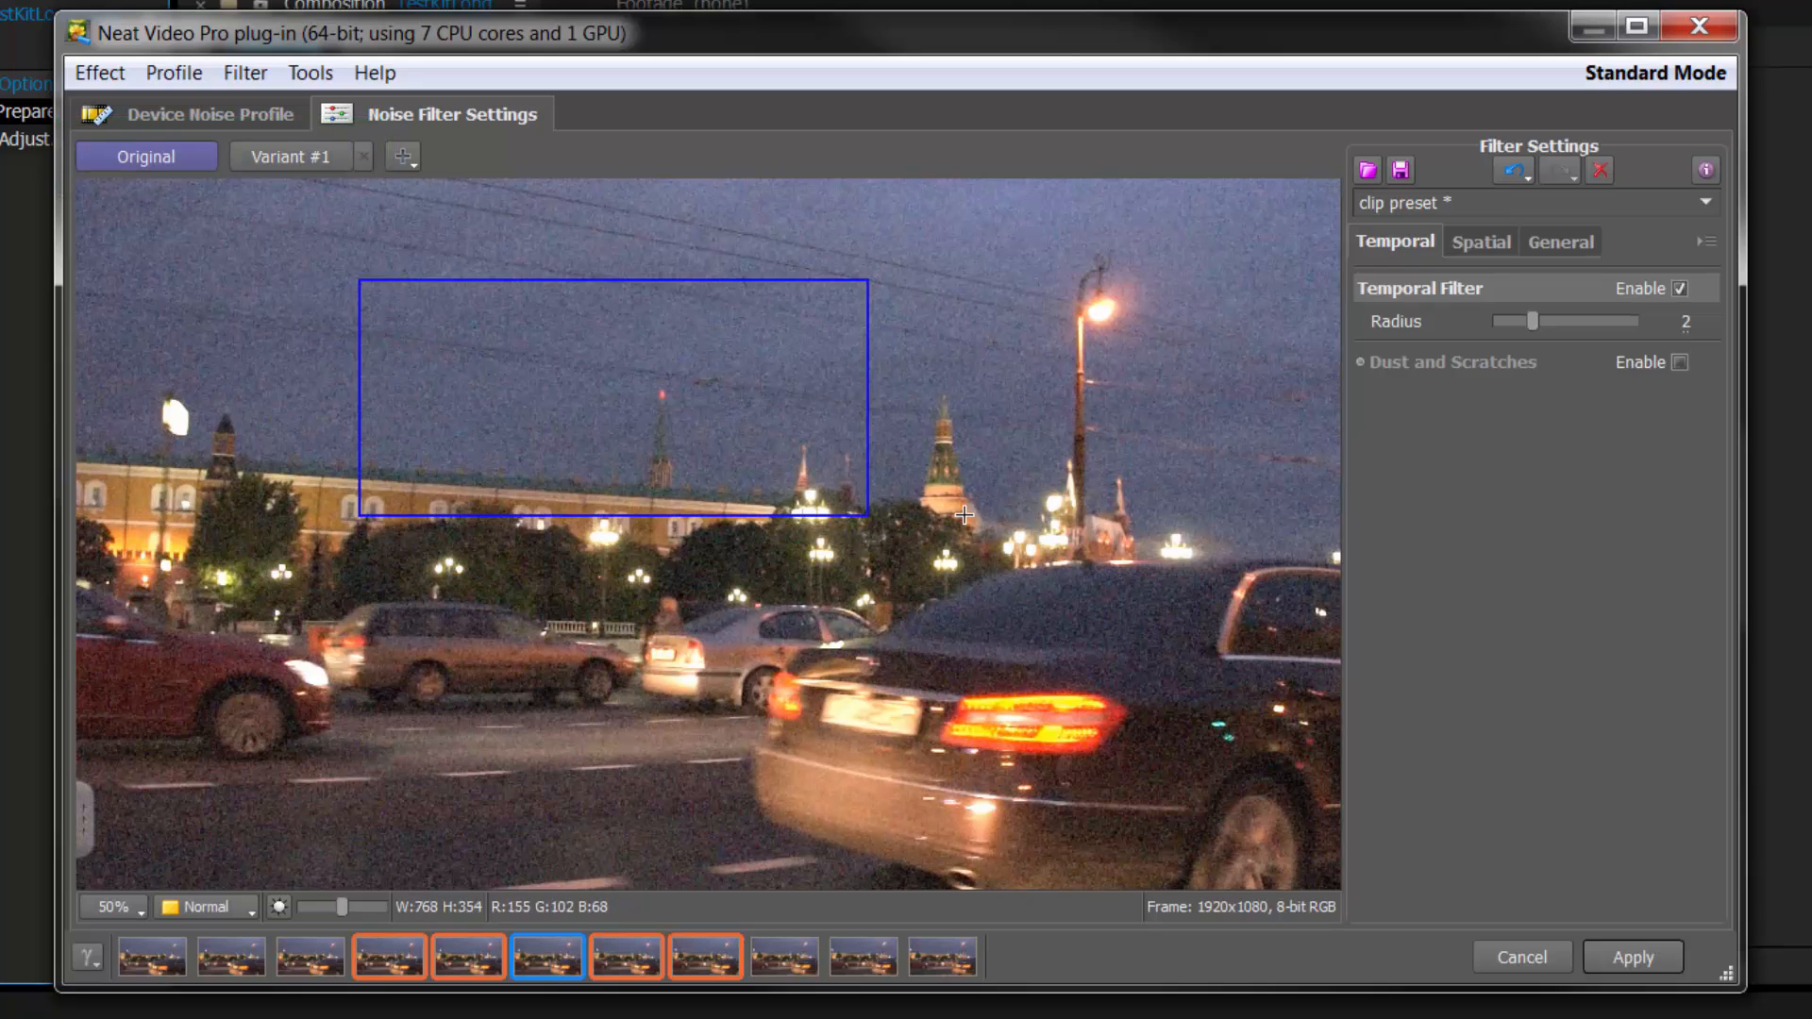
drag(740, 403, 1030, 653)
drag(922, 635, 691, 525)
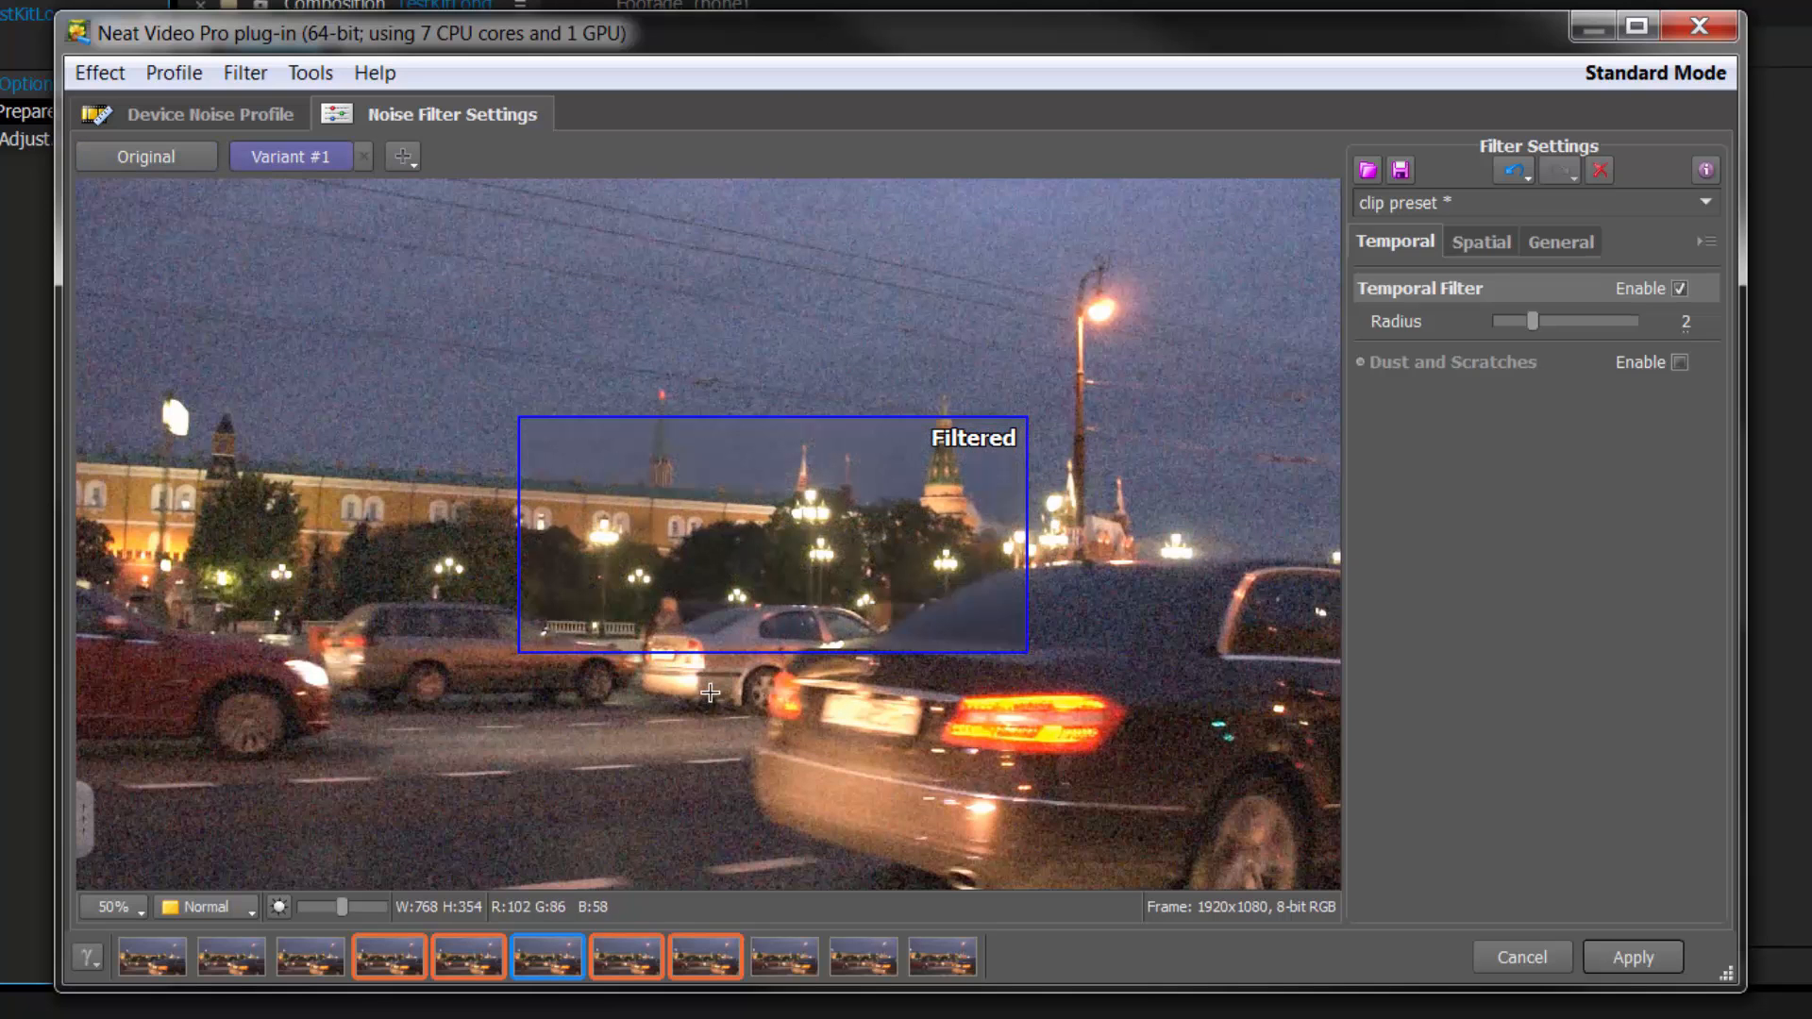